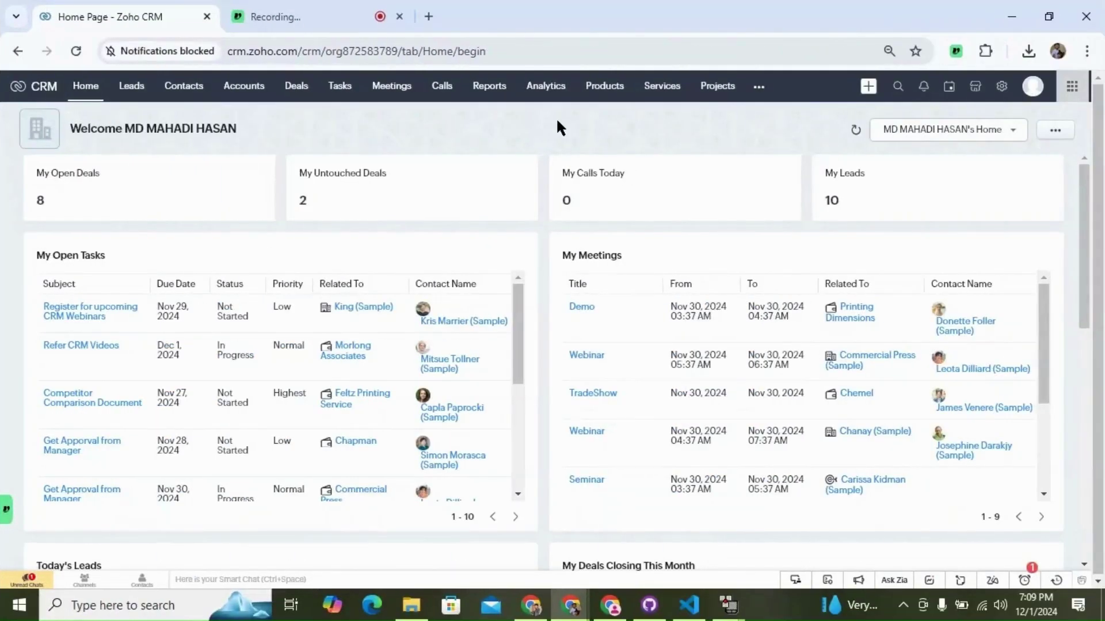
# - Search all marketplace extensions for "workdrive for zoho crm"
pyautogui.click(976, 90)
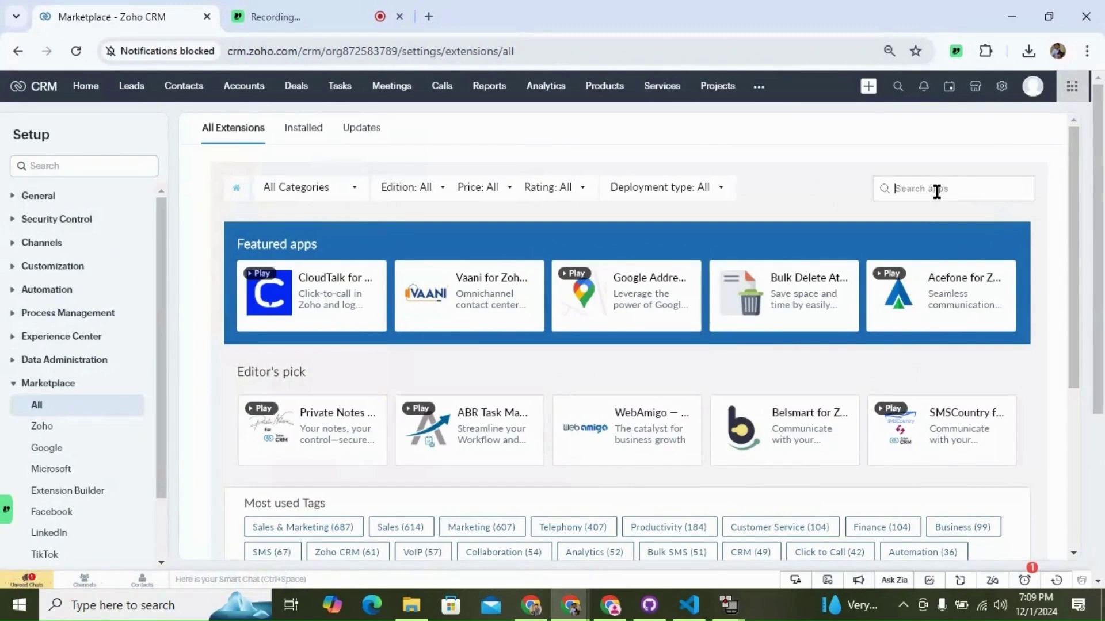
pyautogui.write('workdrive for zoho crm')
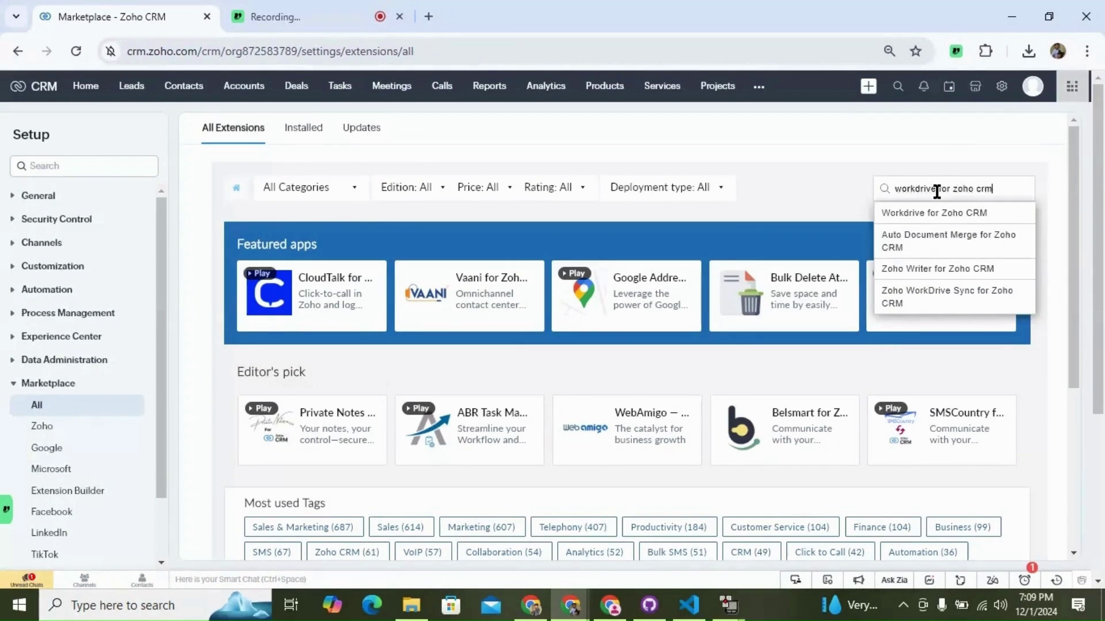
pyautogui.press('Return')
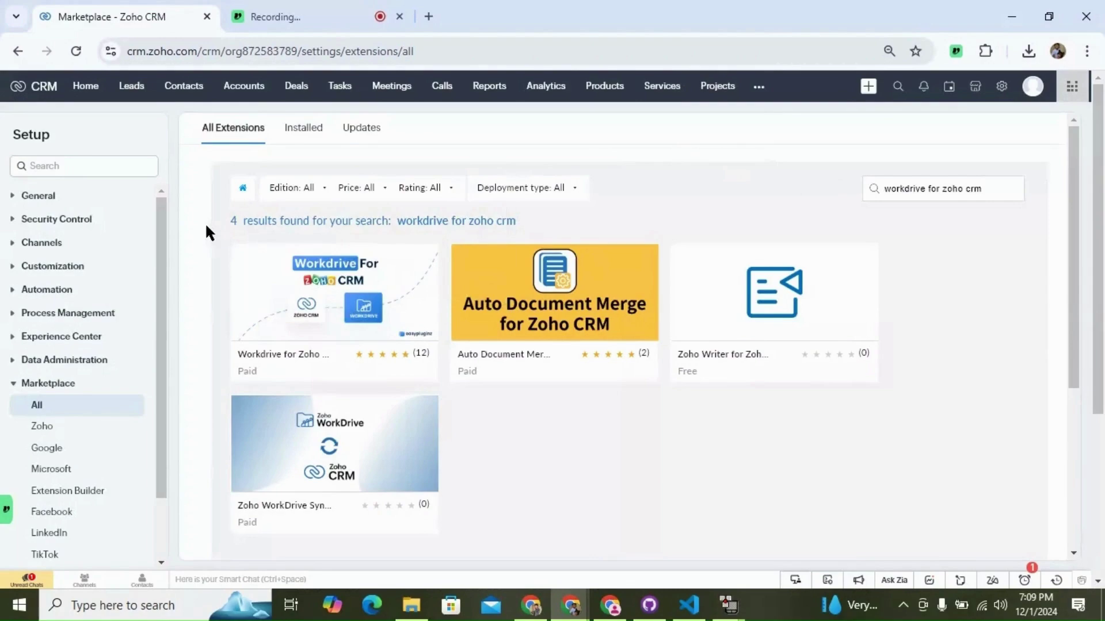
# - Open the details page of the Workdrive for Zoho CRM extension from the search results
pyautogui.press('super+shift+s')
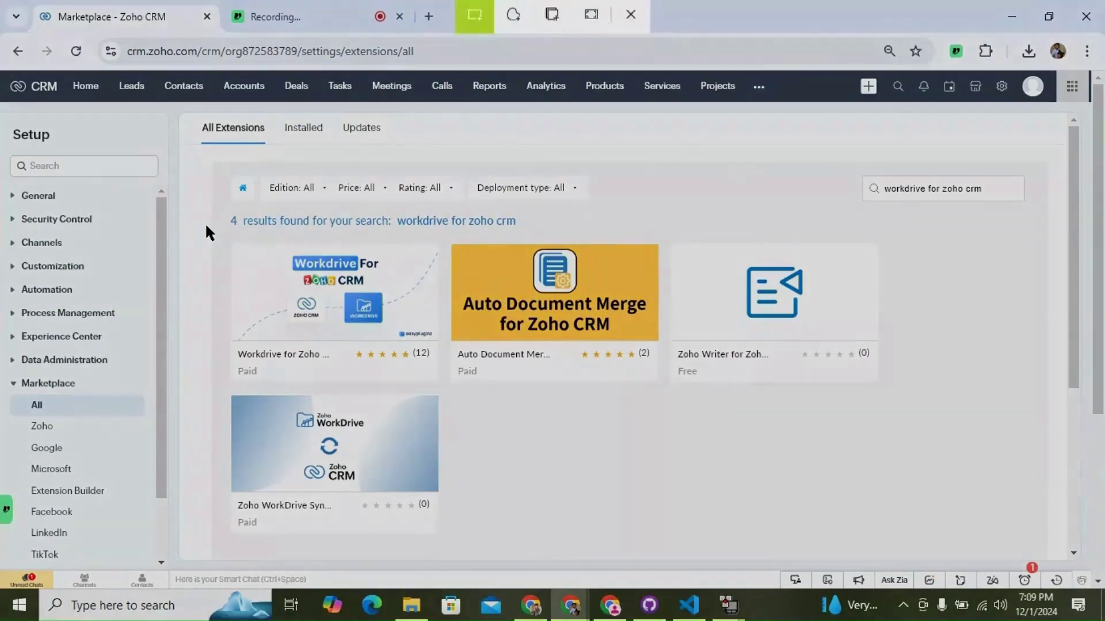
pyautogui.moveTo(206, 225); pyautogui.dragTo(448, 390)
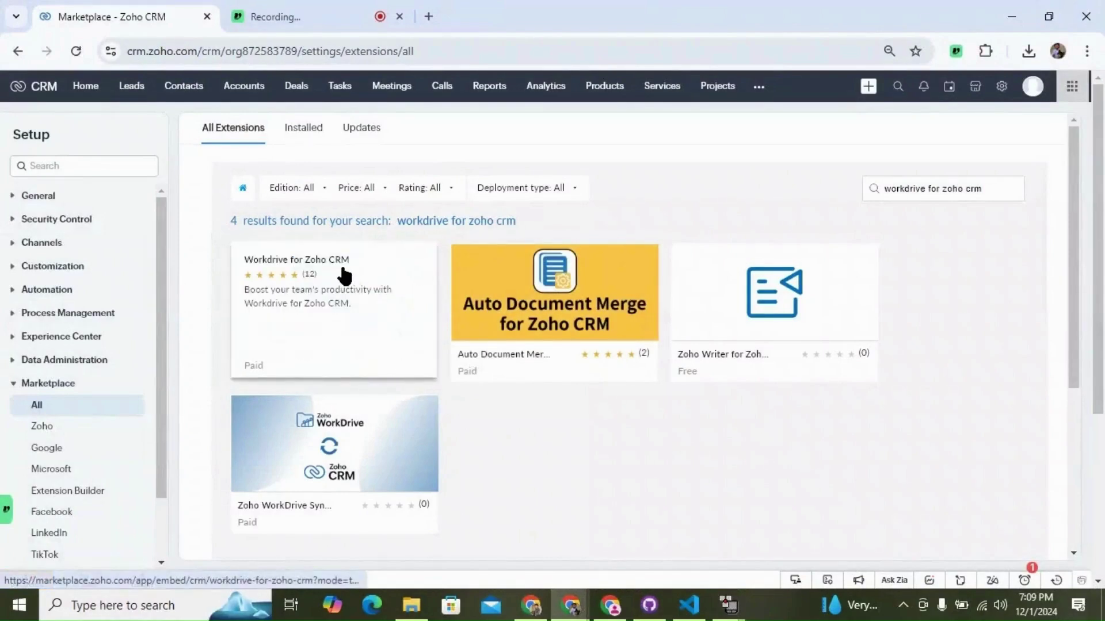
pyautogui.click(342, 267)
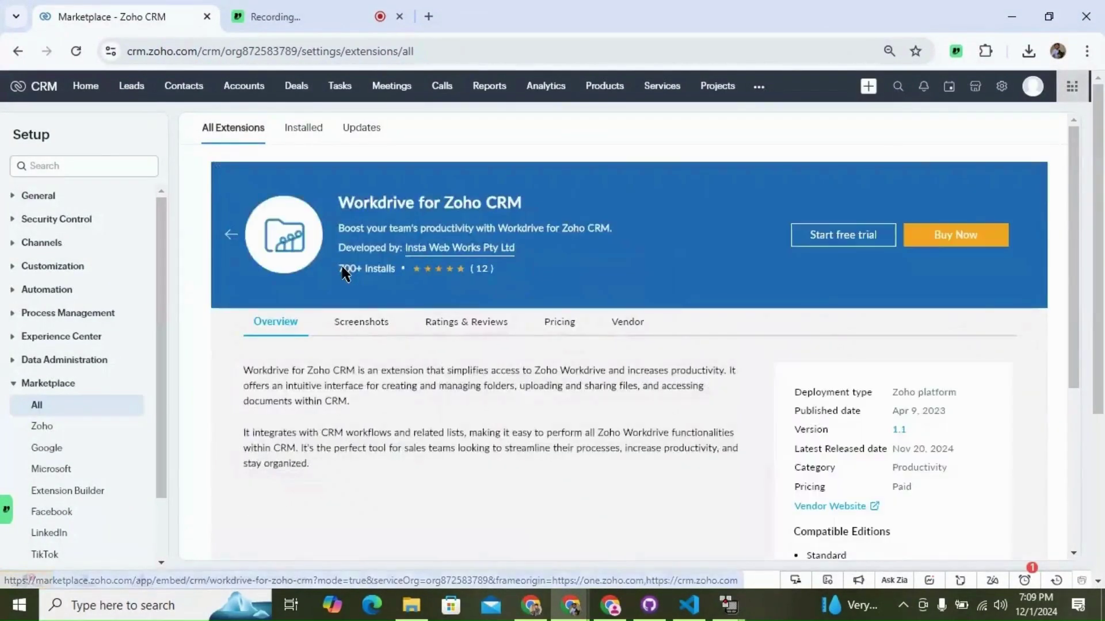
pyautogui.moveTo(323, 236); pyautogui.dragTo(544, 266)
pyautogui.click(653, 287)
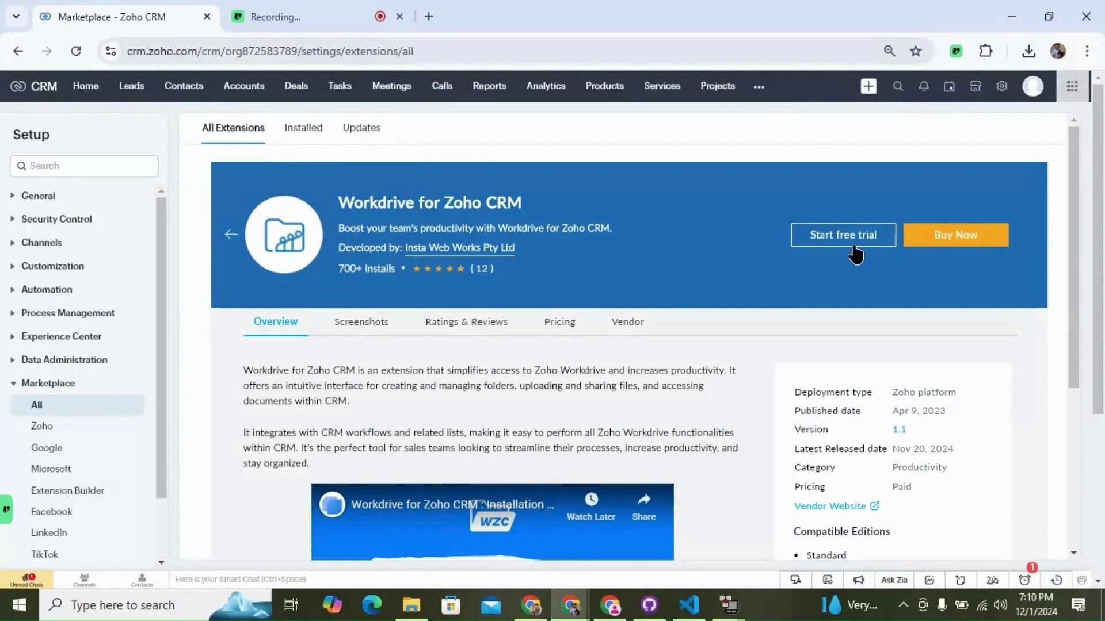
# - Start the extension's free trial, agreeing to the vendor's terms and privacy policy and the Zoho Marketplace terms
pyautogui.click(827, 238)
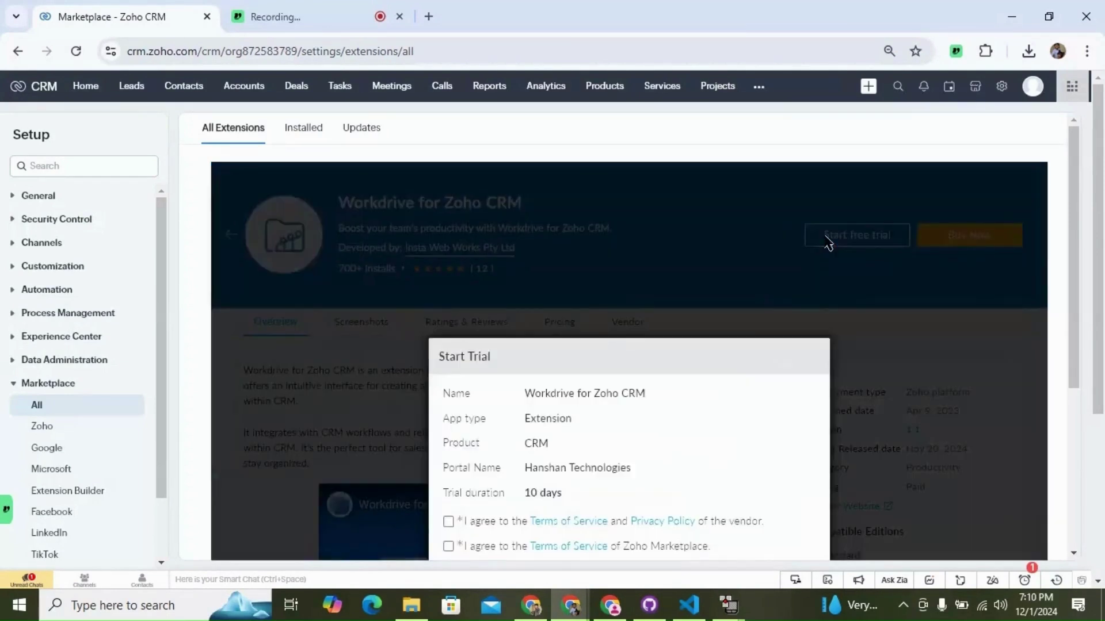
pyautogui.scroll(-3, 636, 296)
pyautogui.click(448, 441)
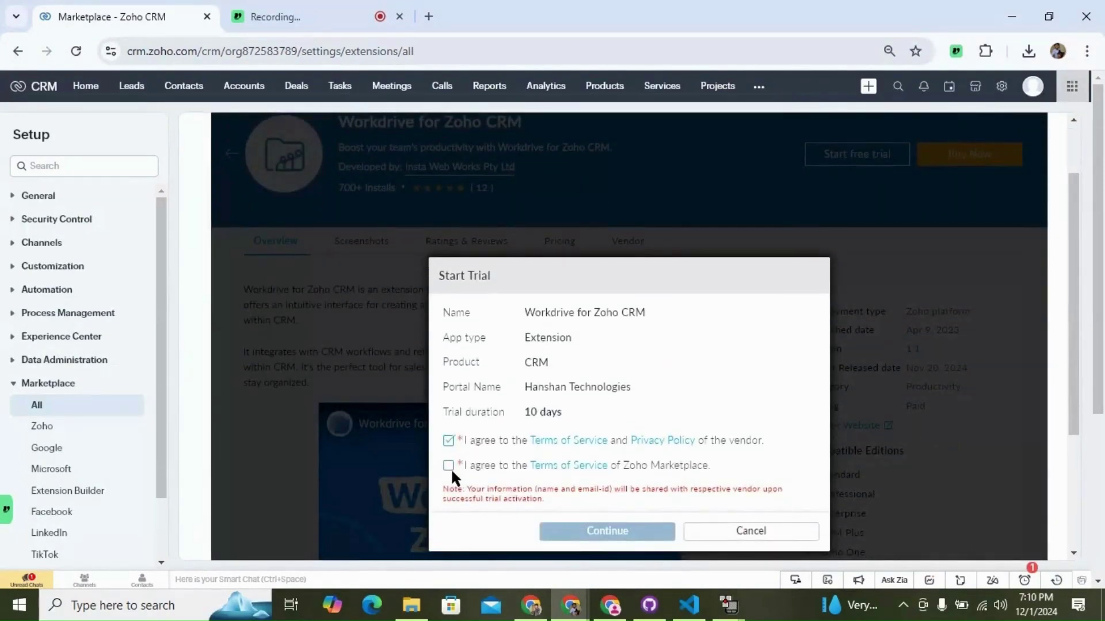
pyautogui.click(448, 466)
pyautogui.click(594, 532)
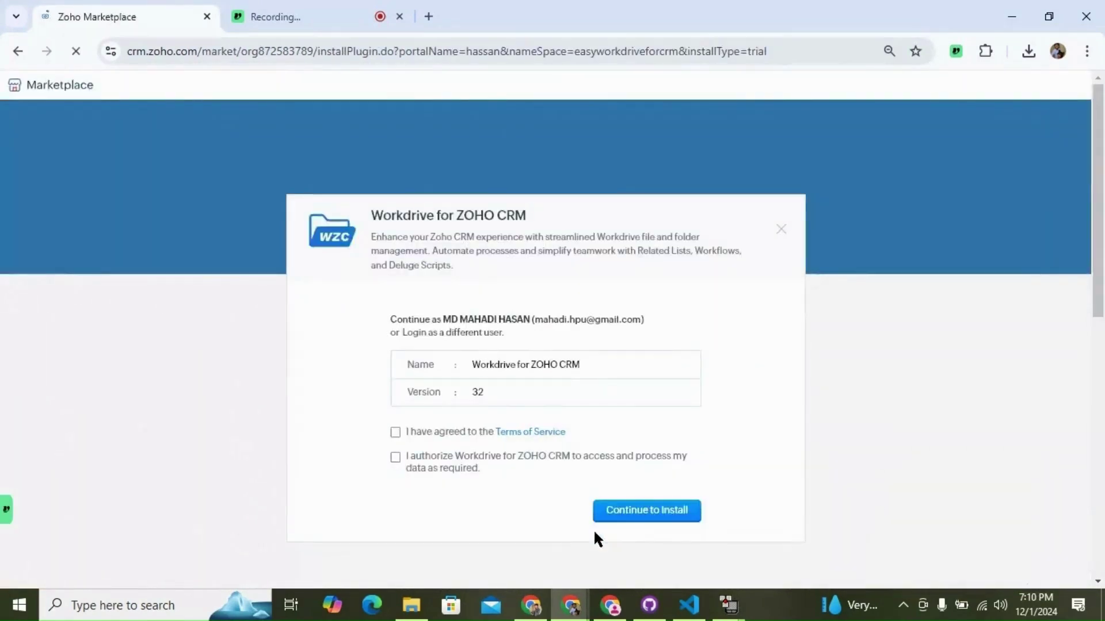
# - Agree to the Terms of Service, authorize Workdrive for ZOHO CRM to process data, and continue to the installation
pyautogui.click(395, 432)
pyautogui.click(396, 457)
pyautogui.click(657, 519)
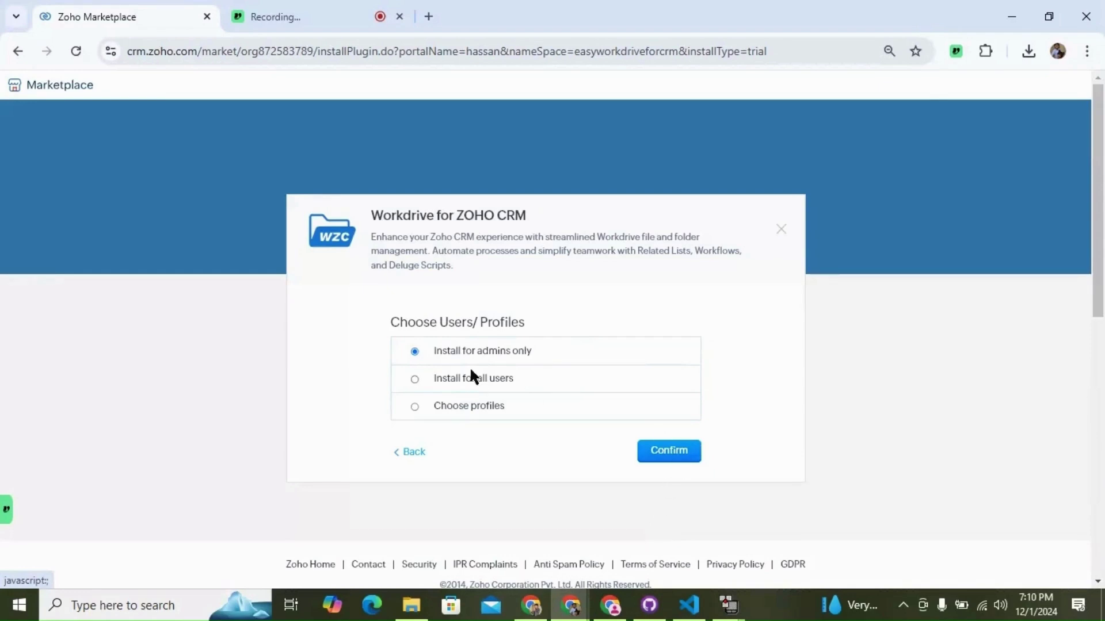
# - Install the extension for all users and dismiss the Extension Settings dialog without enabling Log_Errors
pyautogui.moveTo(399, 321); pyautogui.dragTo(522, 321)
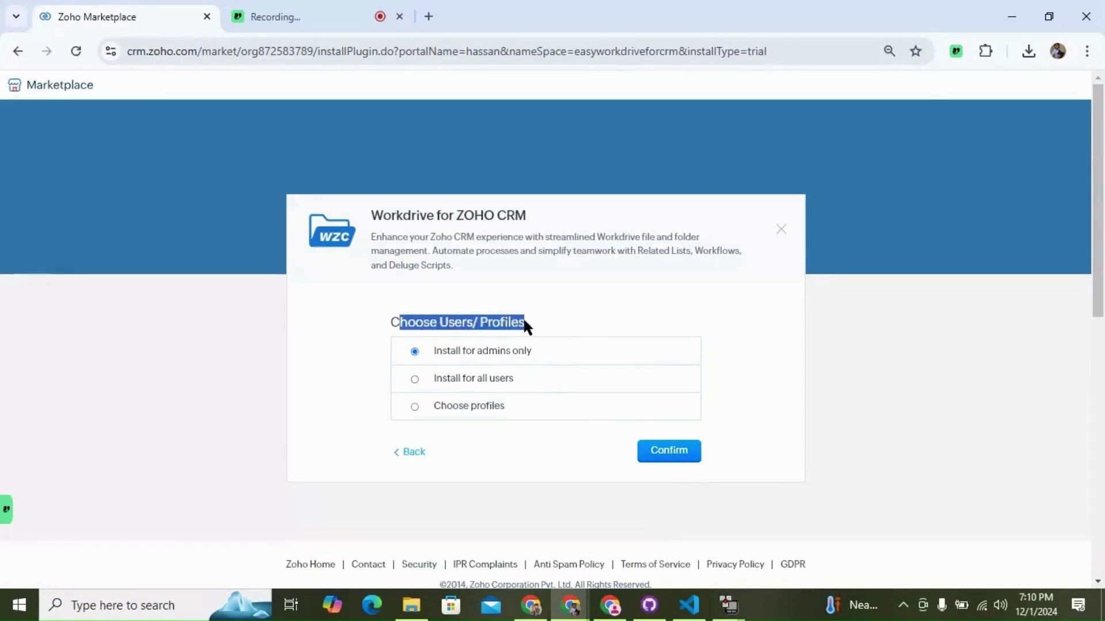
pyautogui.click(414, 380)
pyautogui.click(668, 452)
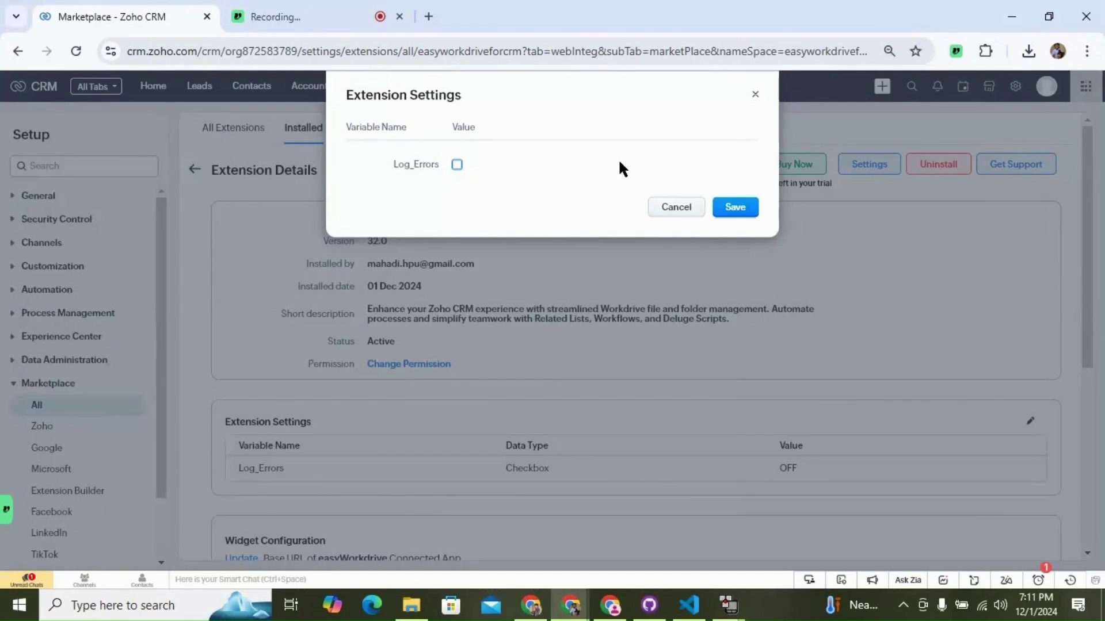
pyautogui.click(680, 212)
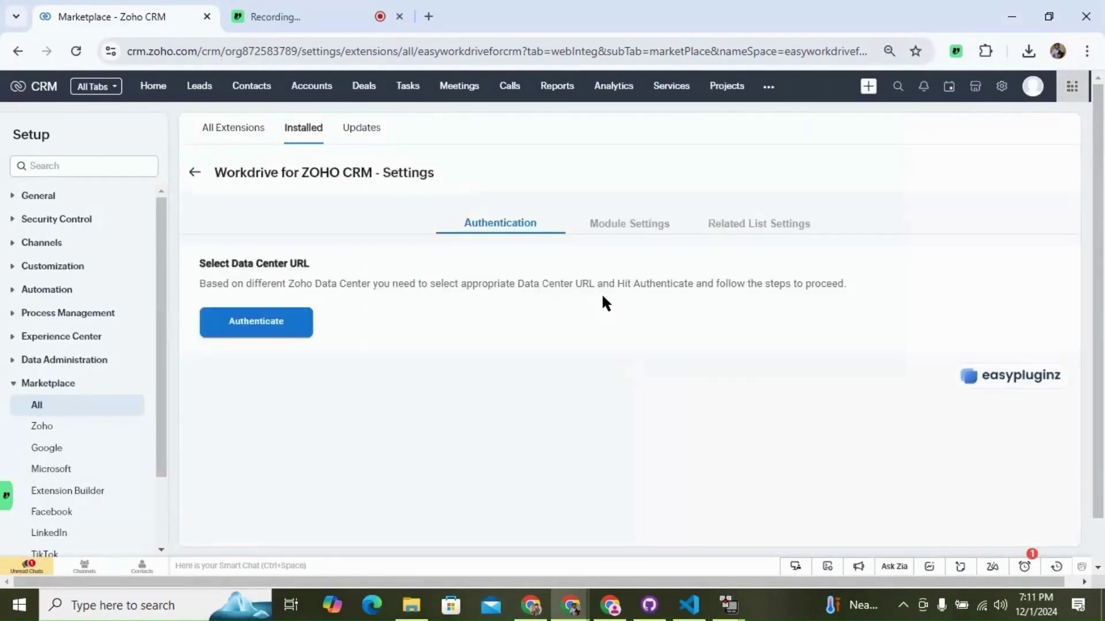
# - Authenticate the extension by accepting Easy Pluginz's access to the Zoho account, and close the authentication window
pyautogui.click(262, 329)
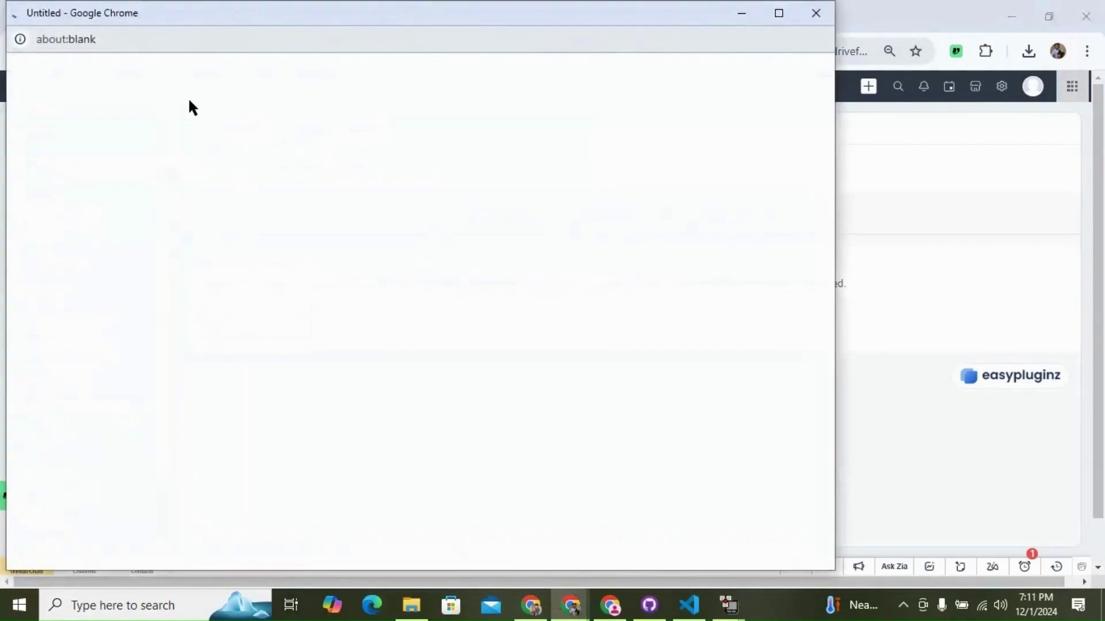
pyautogui.scroll(-10, 297, 256)
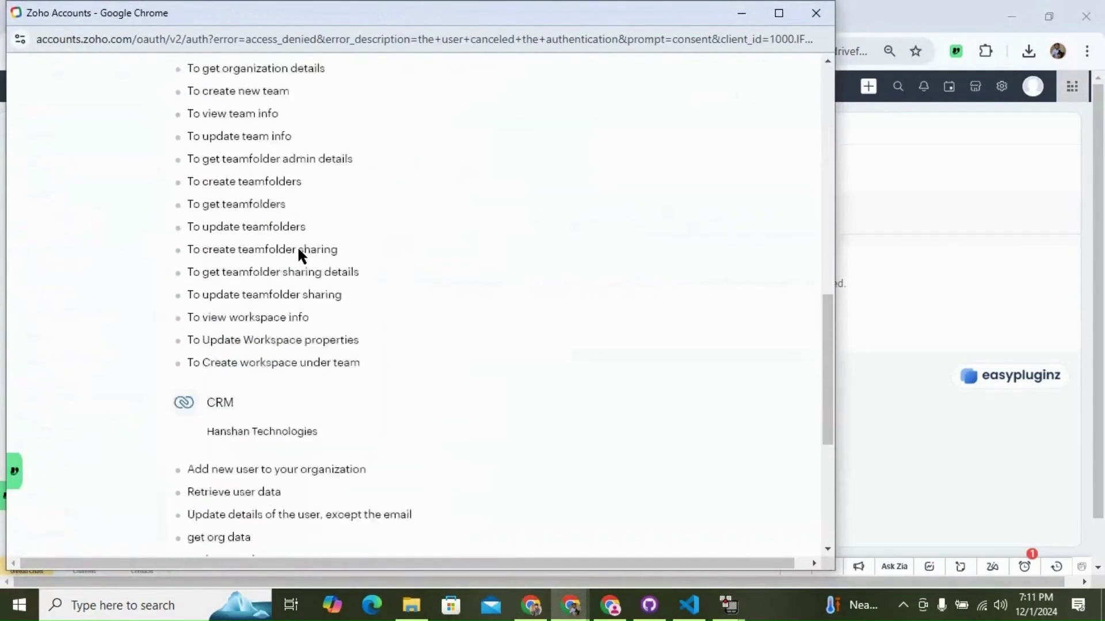
pyautogui.scroll(-6, 298, 253)
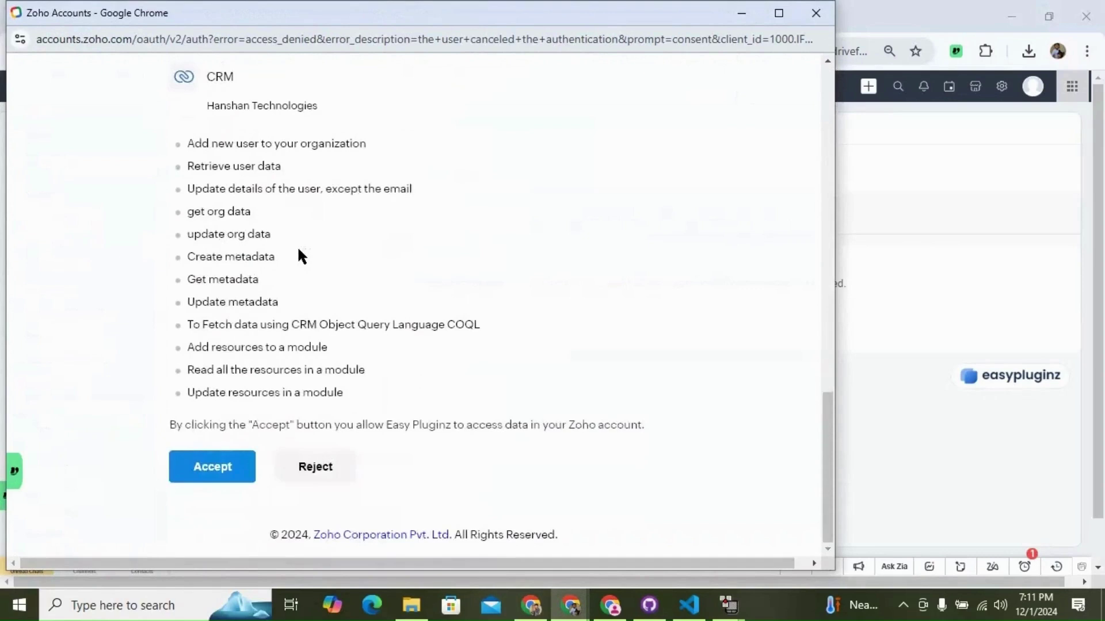
pyautogui.click(227, 470)
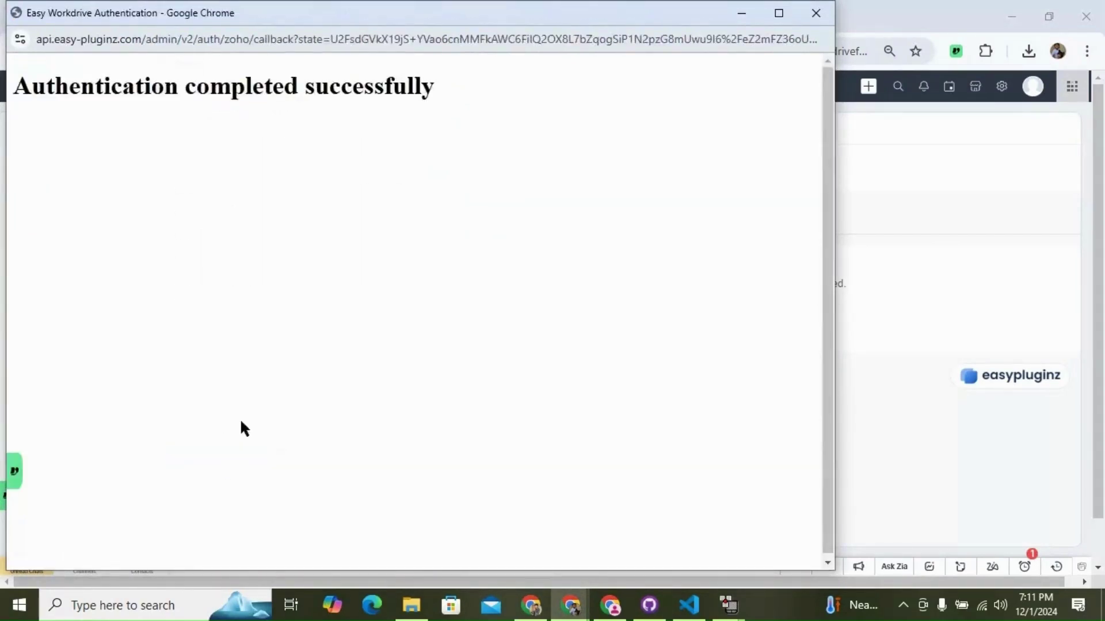
pyautogui.moveTo(14, 95); pyautogui.dragTo(508, 192)
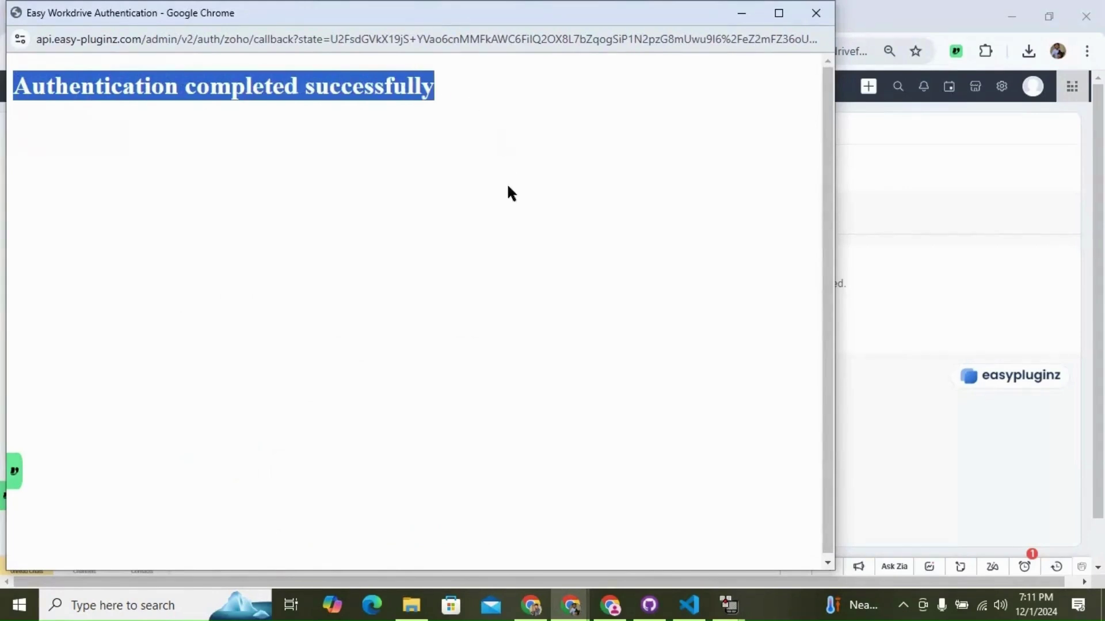
pyautogui.click(511, 214)
pyautogui.click(817, 13)
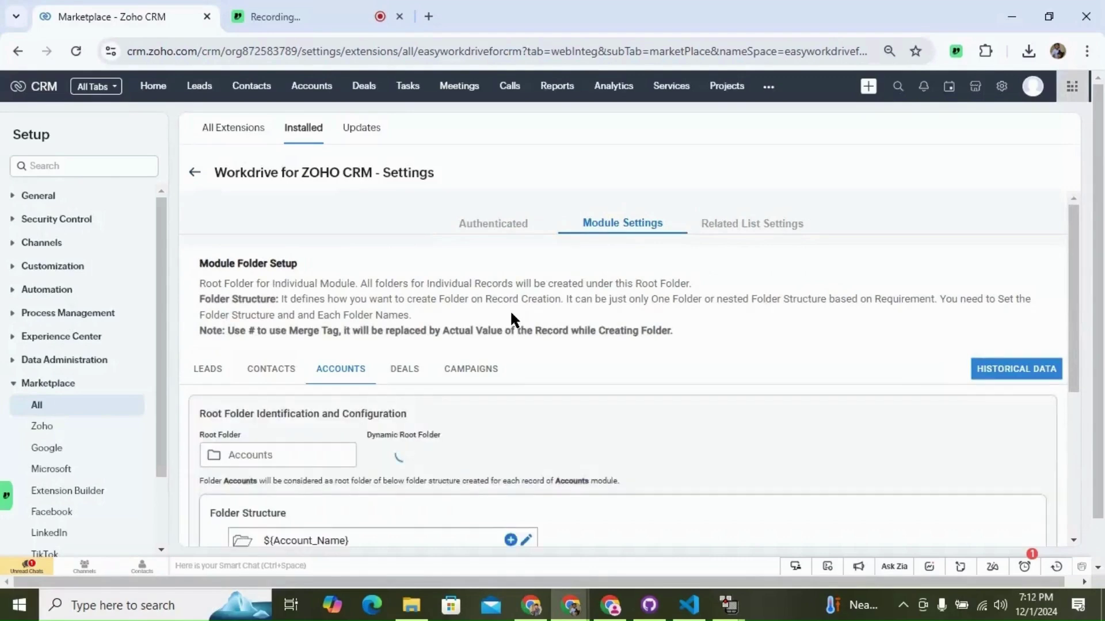
# - Open Zoho WorkDrive at workdrive.zoho.com in a new browser tab and view the contents of the Easy Workdrive team folder
pyautogui.scroll(-1, 563, 289)
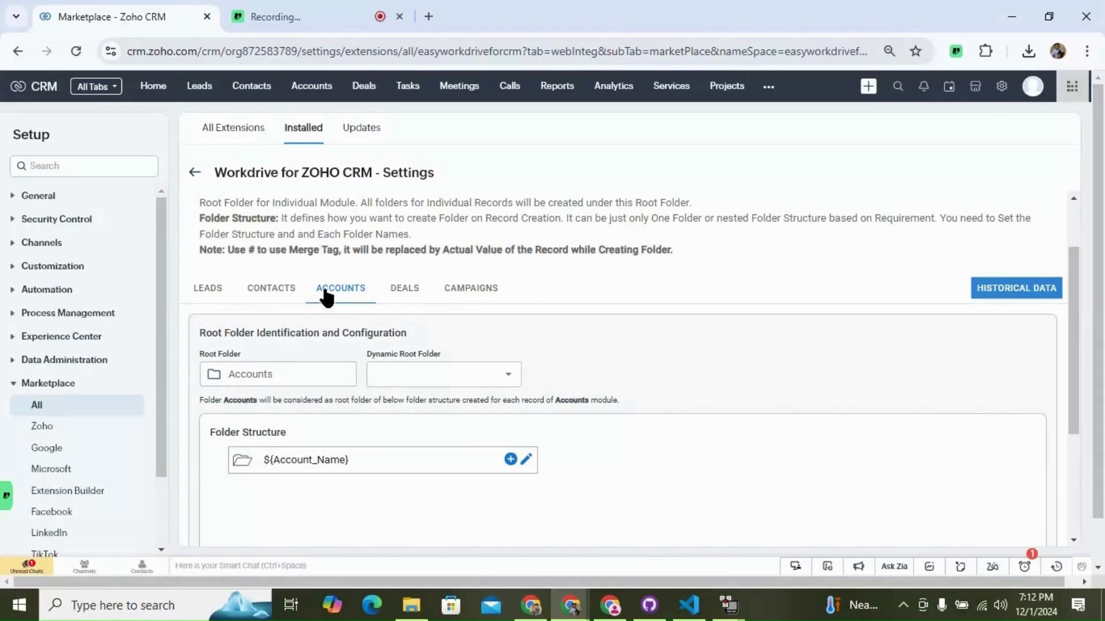
pyautogui.click(429, 16)
pyautogui.moveTo(433, 15); pyautogui.dragTo(279, 15)
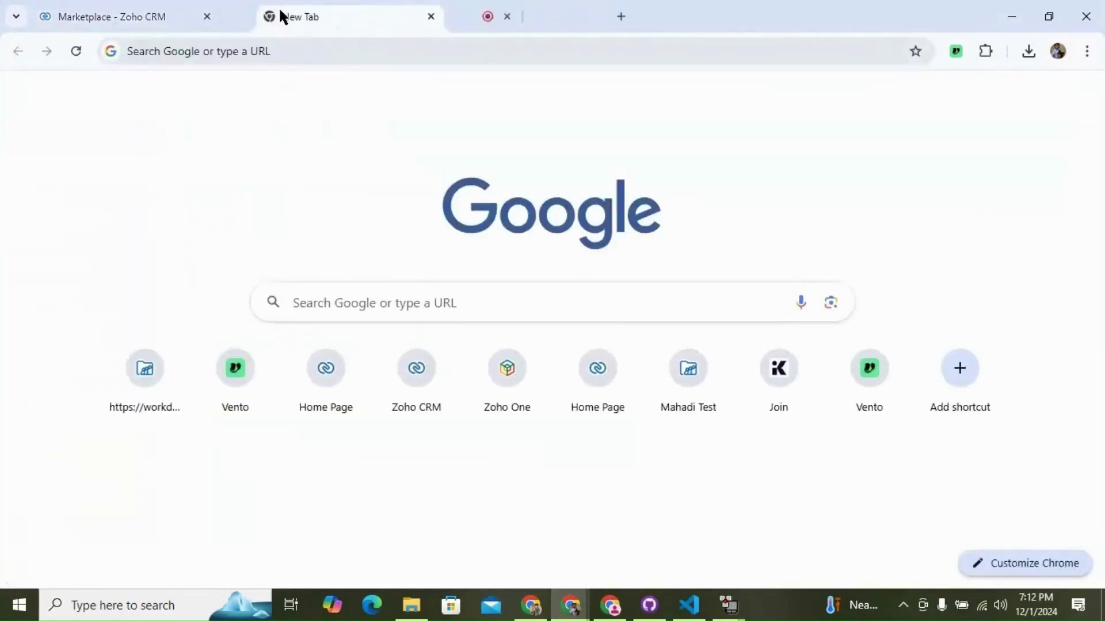
pyautogui.write('workdrive.zoho.co')
pyautogui.press('Return')
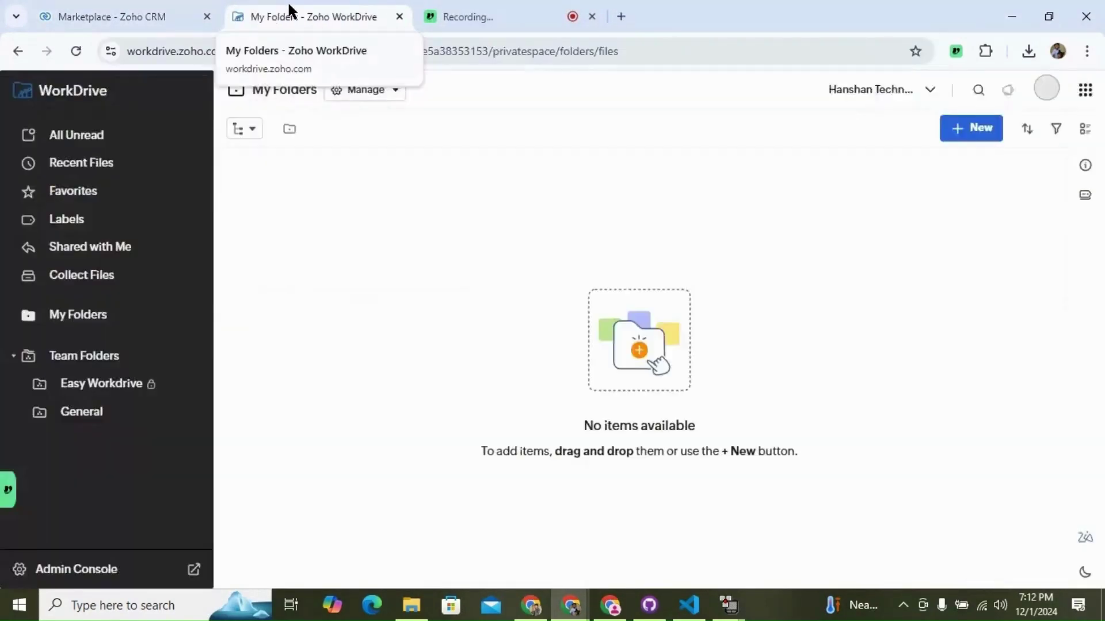
pyautogui.click(797, 169)
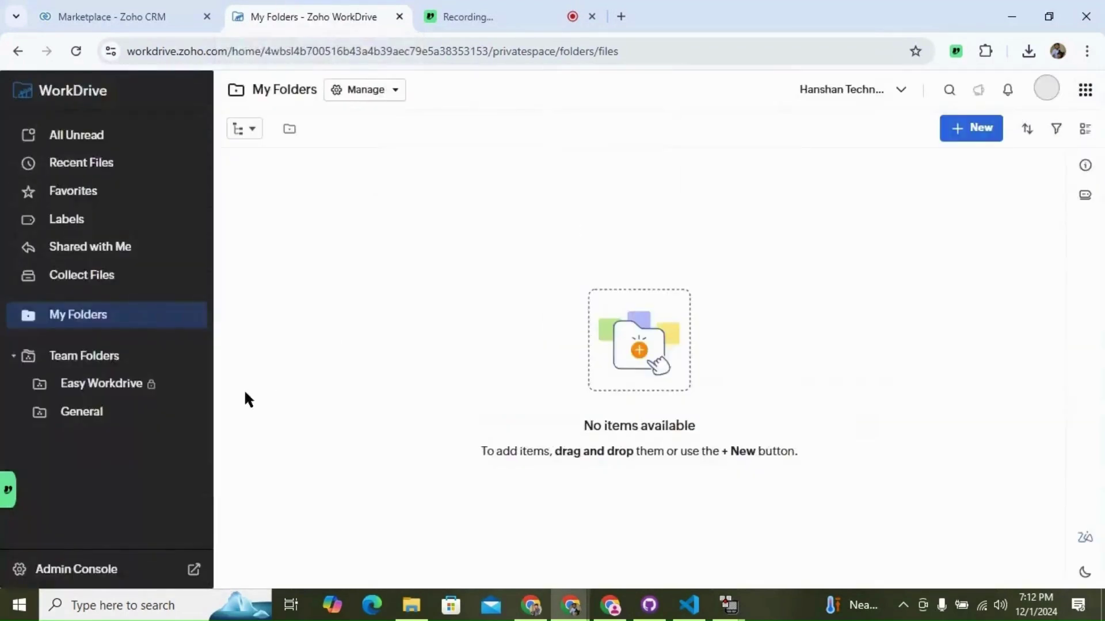
pyautogui.click(74, 357)
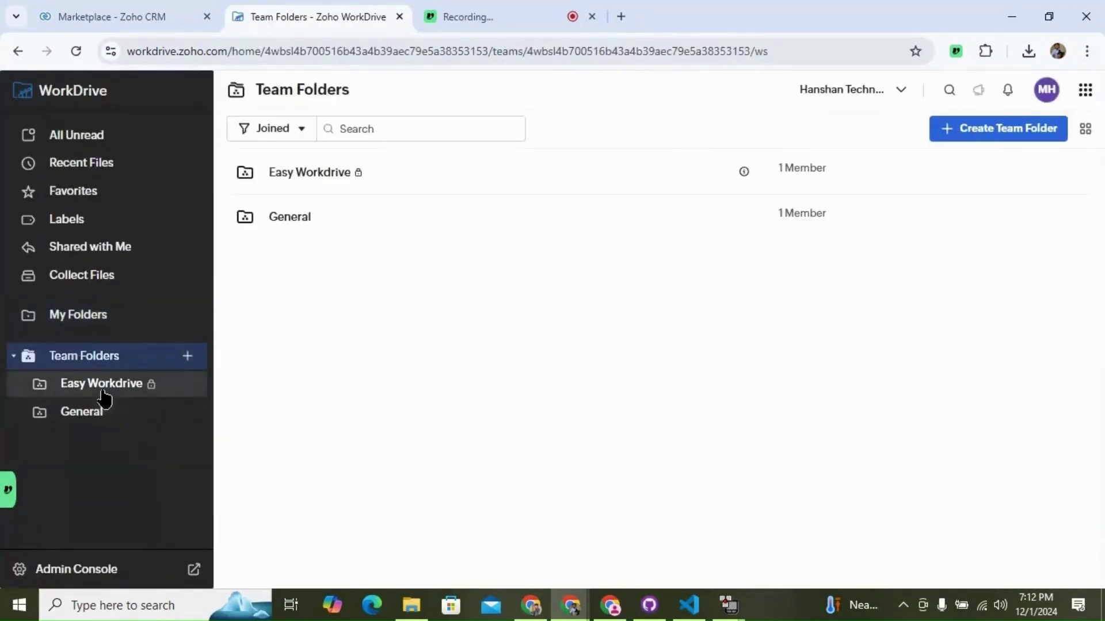
pyautogui.click(301, 174)
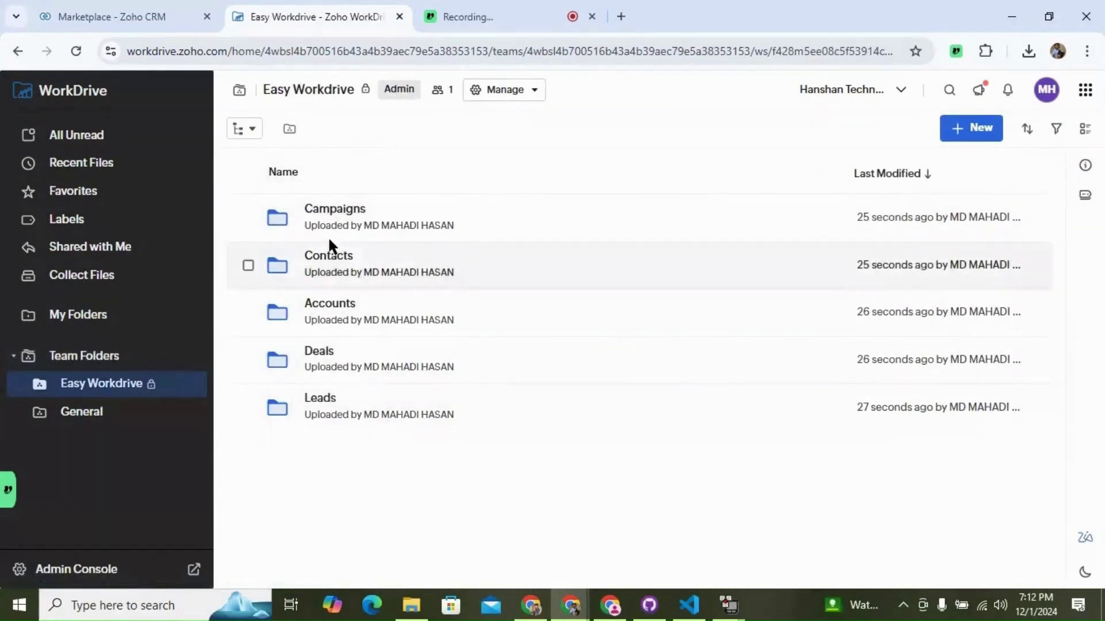
# - Switch back to the Zoho CRM extension settings and view the folder structure of the Leads module
pyautogui.click(124, 9)
pyautogui.scroll(-1, 439, 286)
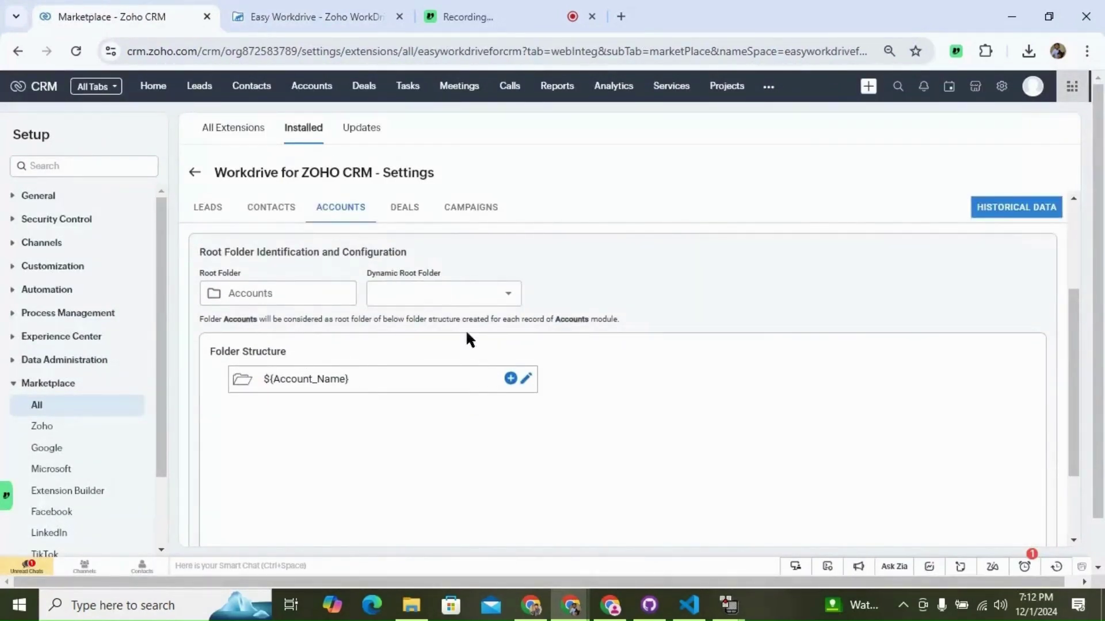
pyautogui.click(212, 214)
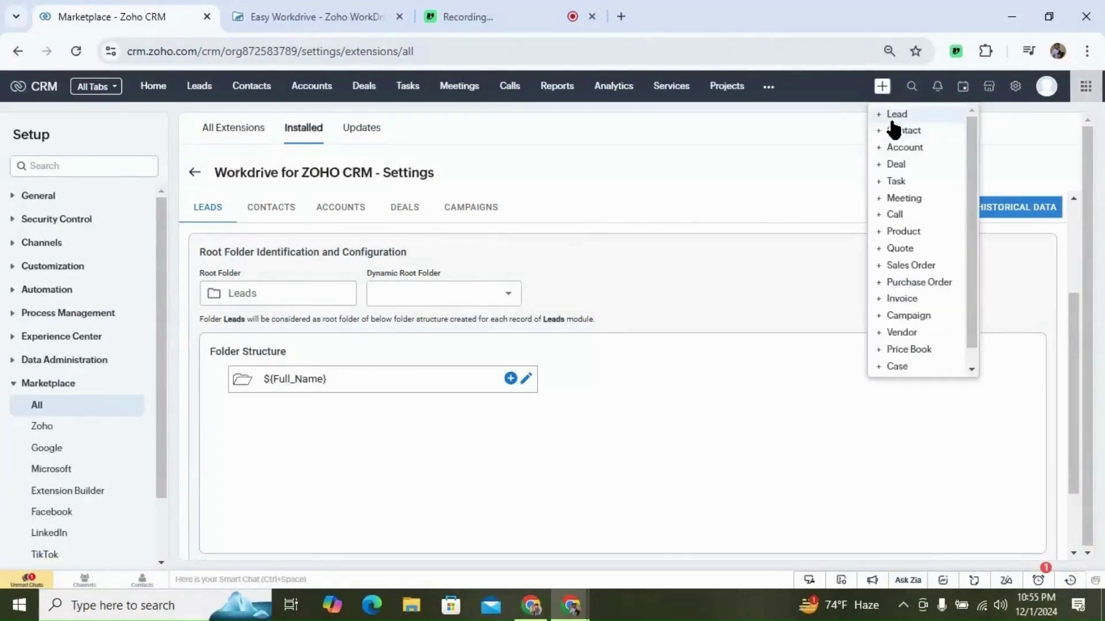
# - Create and save a contact with first name "Test Folder" and last name "Final"
pyautogui.click(901, 131)
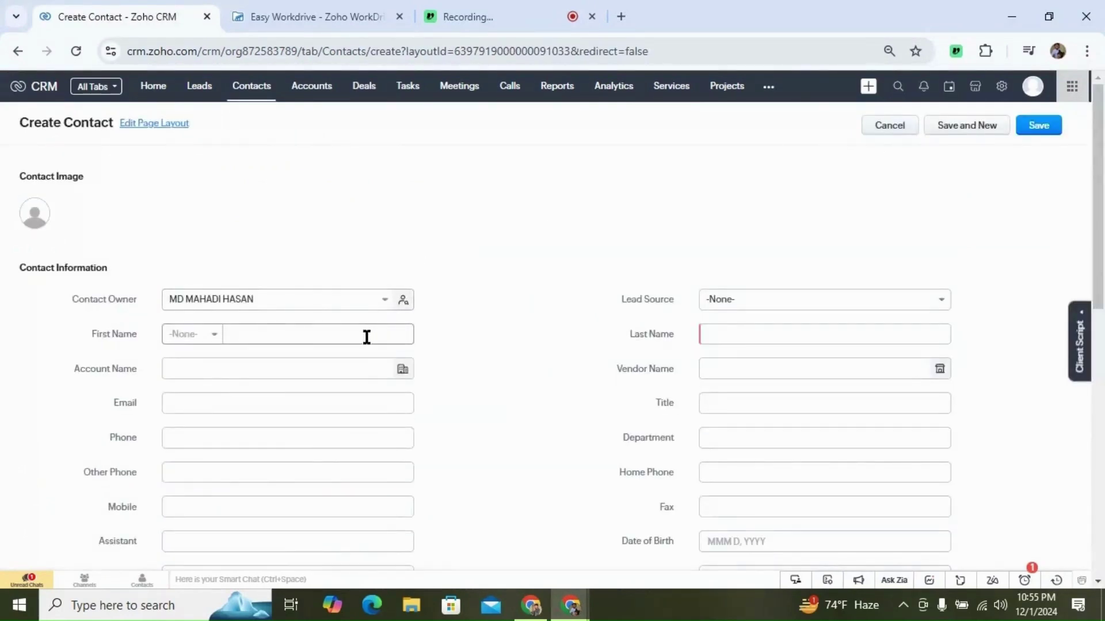
pyautogui.click(356, 338)
pyautogui.write('Test')
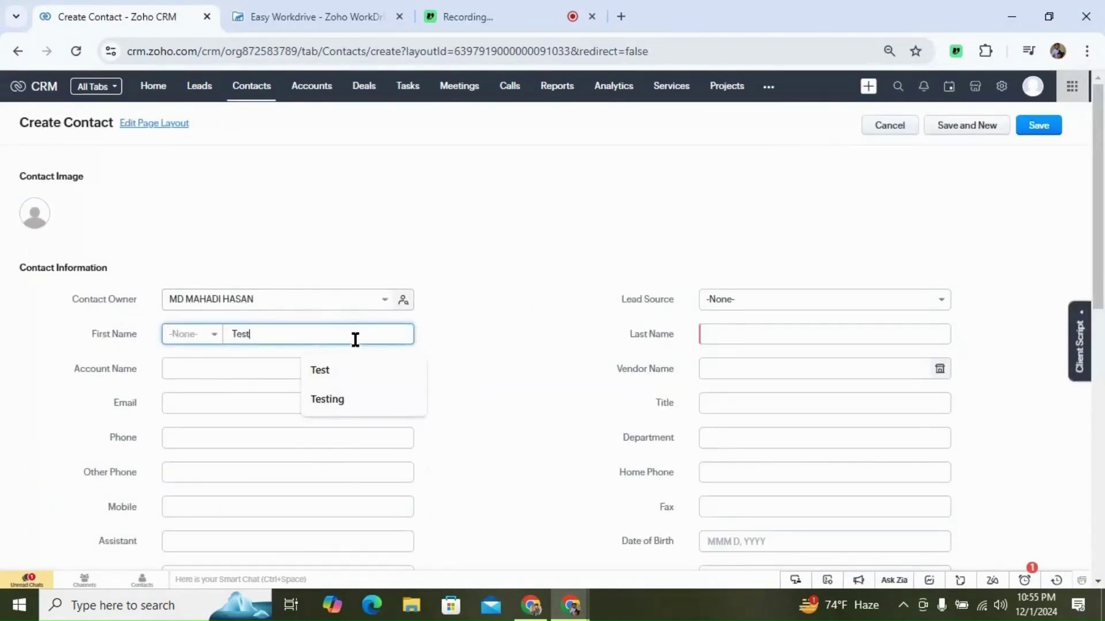
pyautogui.write(' Folder')
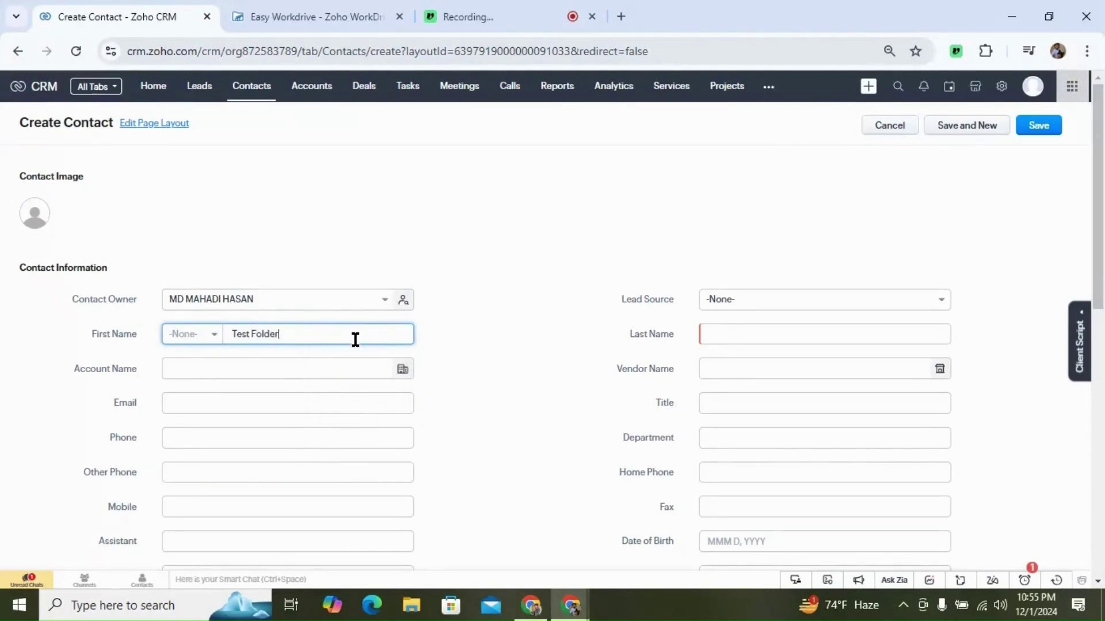
pyautogui.click(716, 334)
pyautogui.write('Fi')
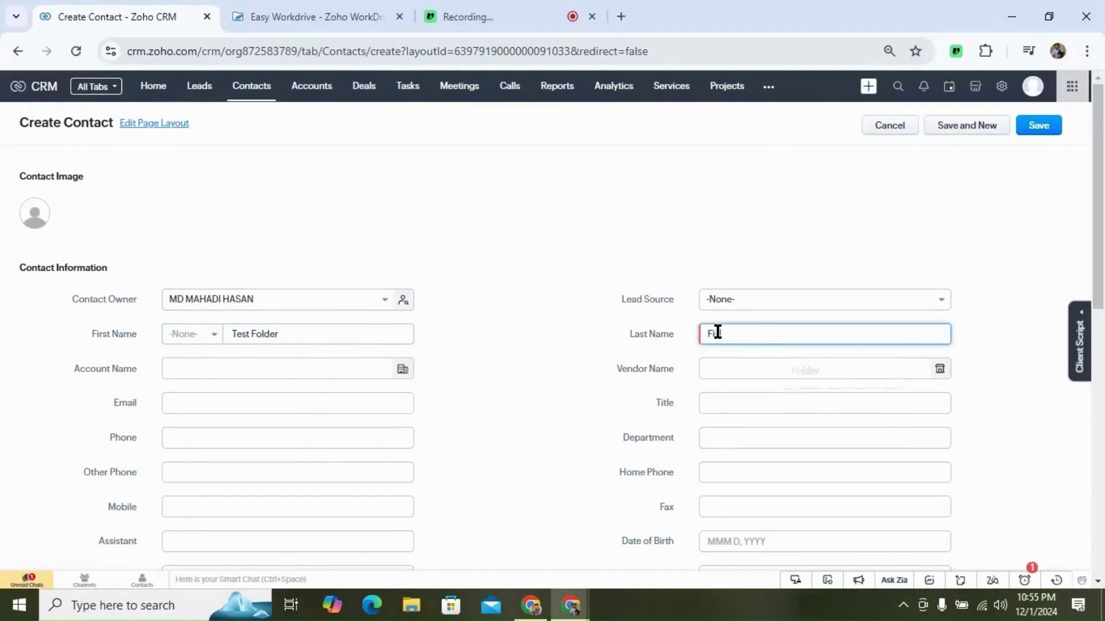
pyautogui.write('nal')
pyautogui.click(1030, 123)
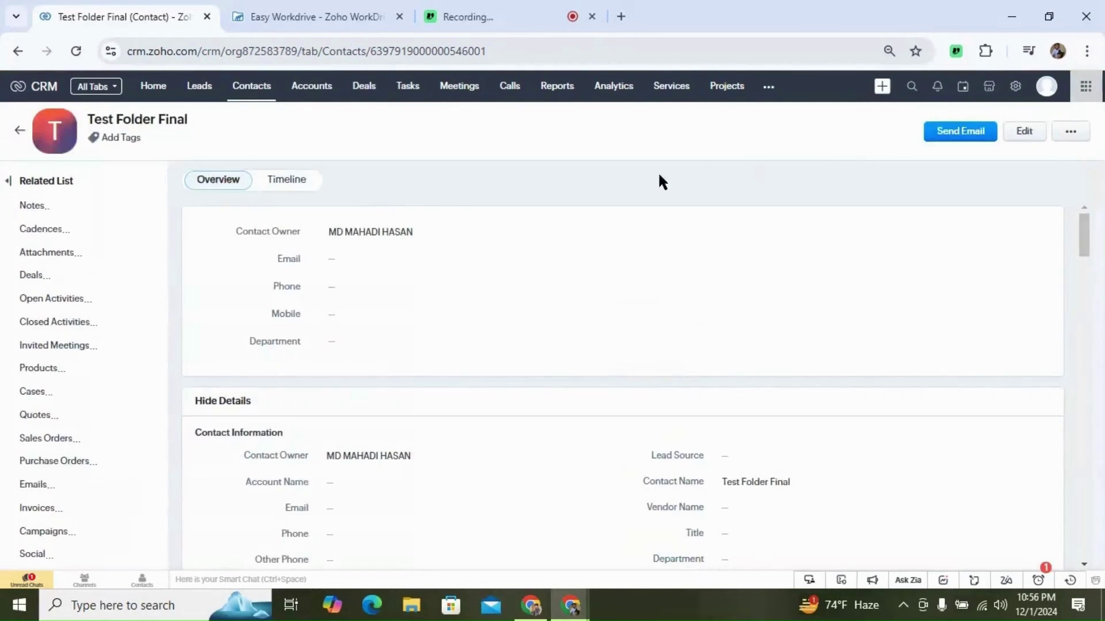
# - Check the Workdrive Folder ID (EXT) field in the new contact's details
pyautogui.scroll(-3, 510, 202)
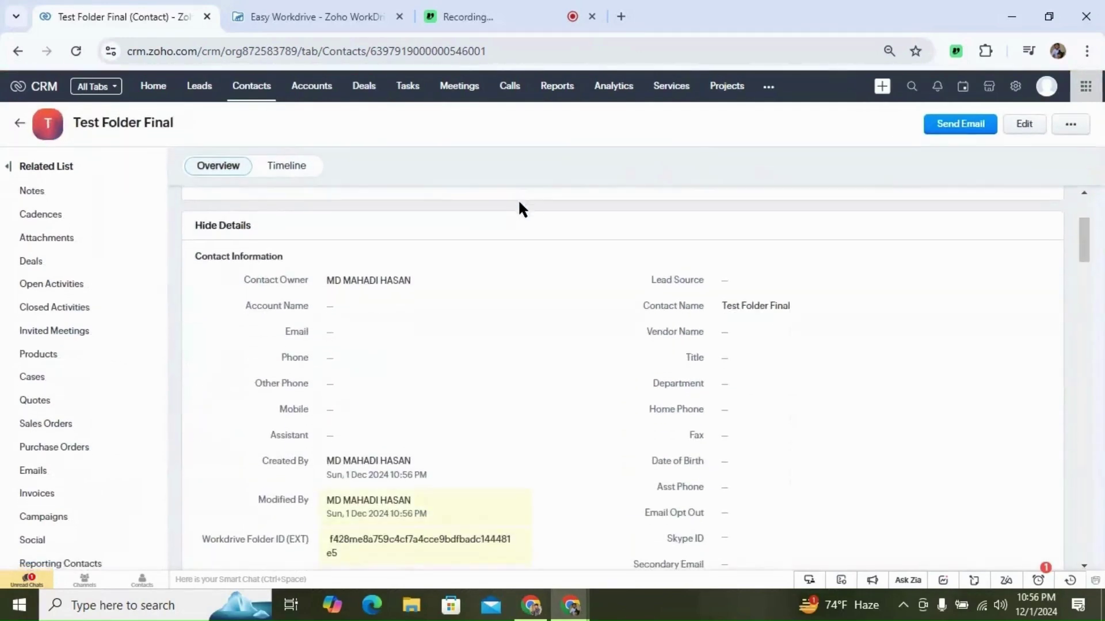
pyautogui.scroll(-3, 521, 208)
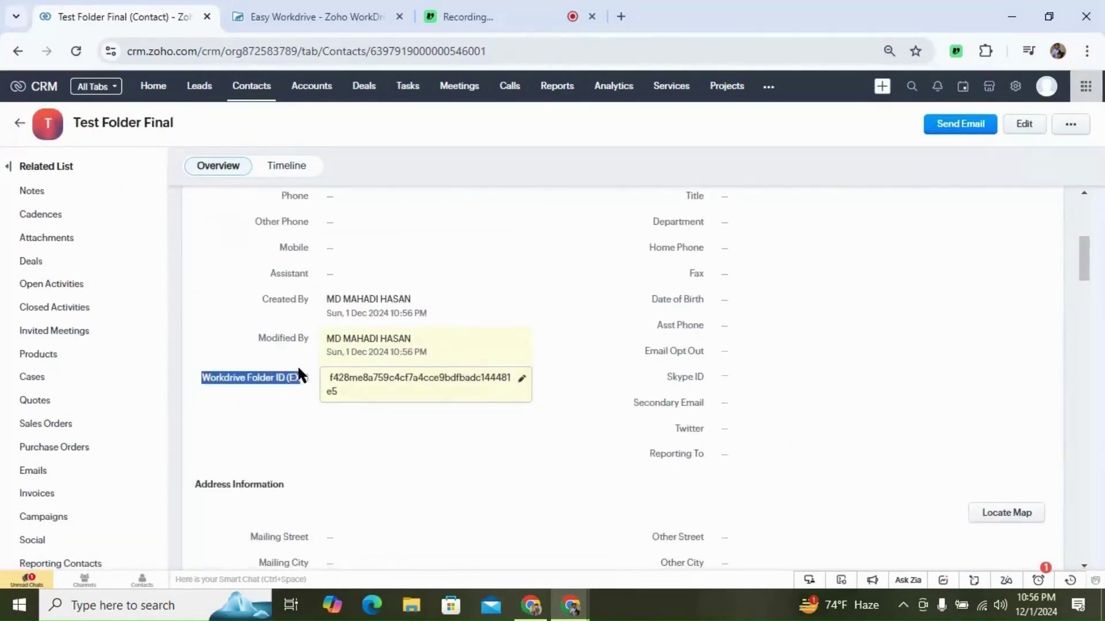
# - Inspect the contact's Workdrive Folder ID (EXT) value and view its easyWorkdrive related list
pyautogui.tripleClick(321, 391)
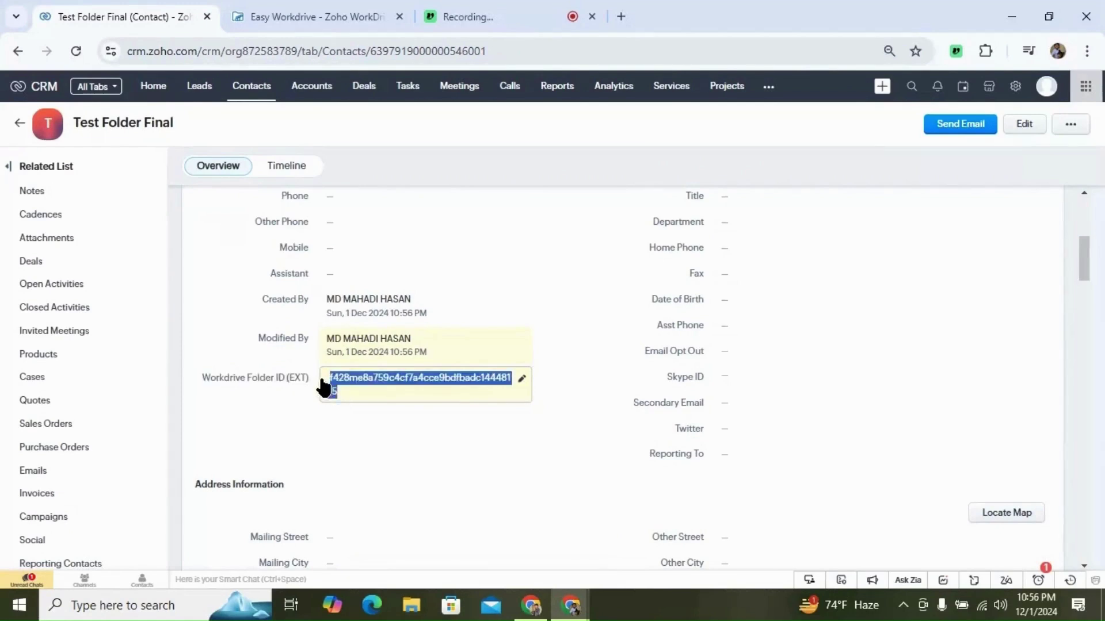
pyautogui.click(230, 388)
pyautogui.scroll(-3, 135, 372)
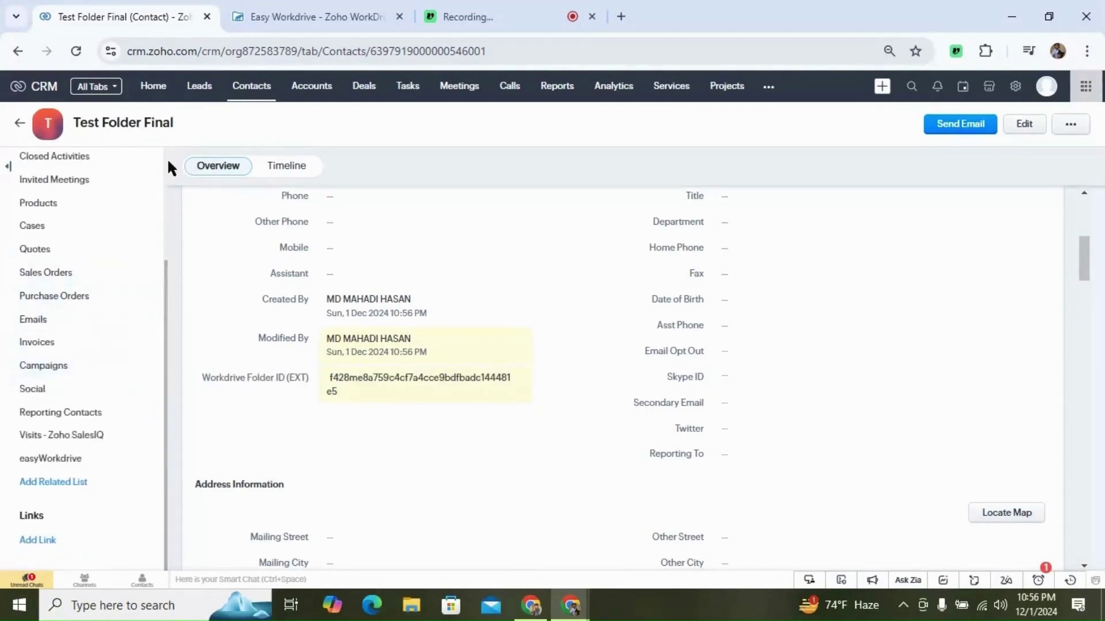
pyautogui.click(61, 458)
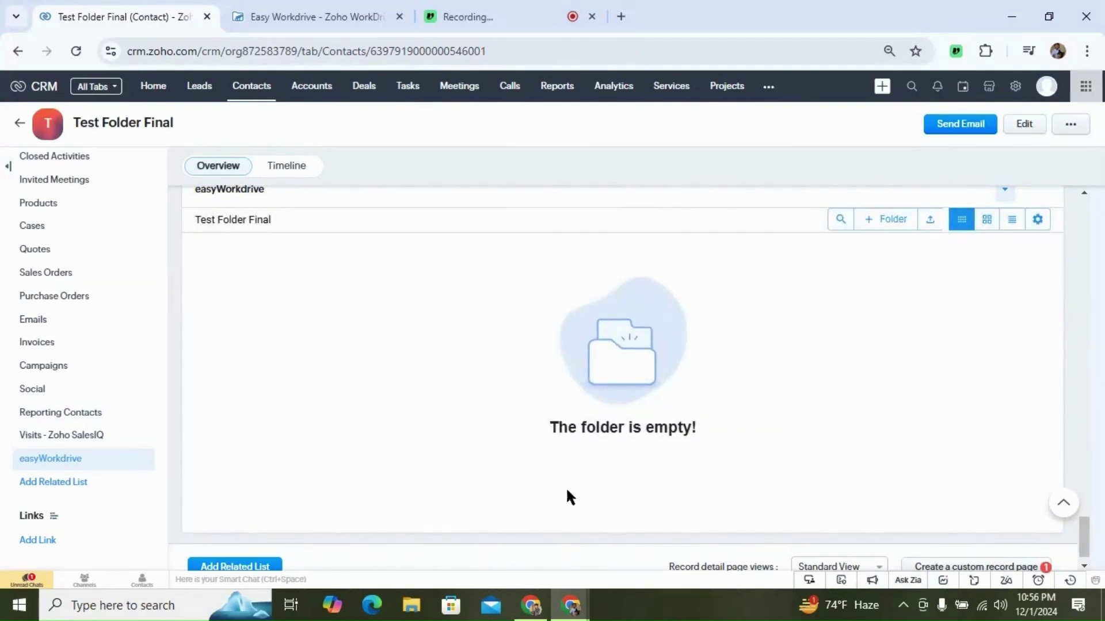
# - Create a folder named "New Folder" inside the contact's Test Folder Final WorkDrive folder
pyautogui.click(863, 224)
pyautogui.click(593, 383)
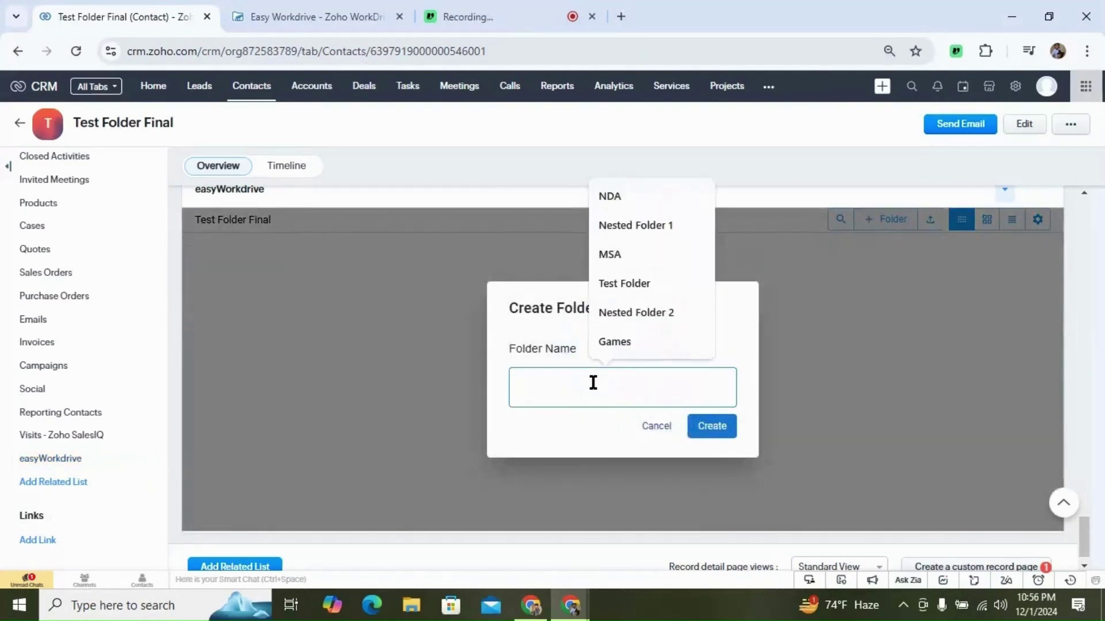
pyautogui.write('New Folder')
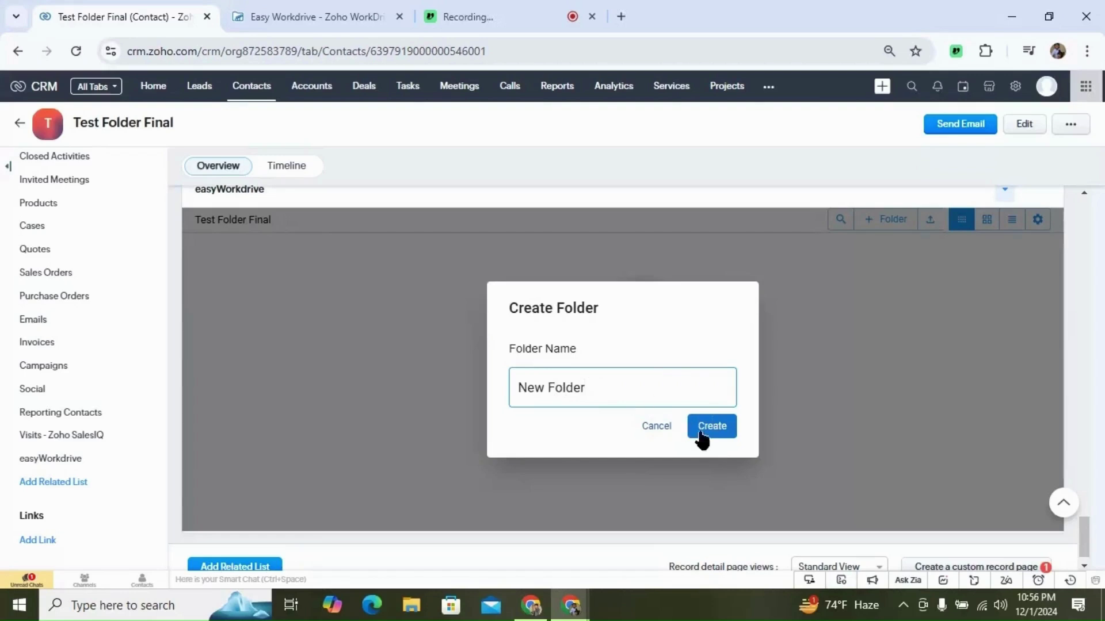
pyautogui.click(717, 437)
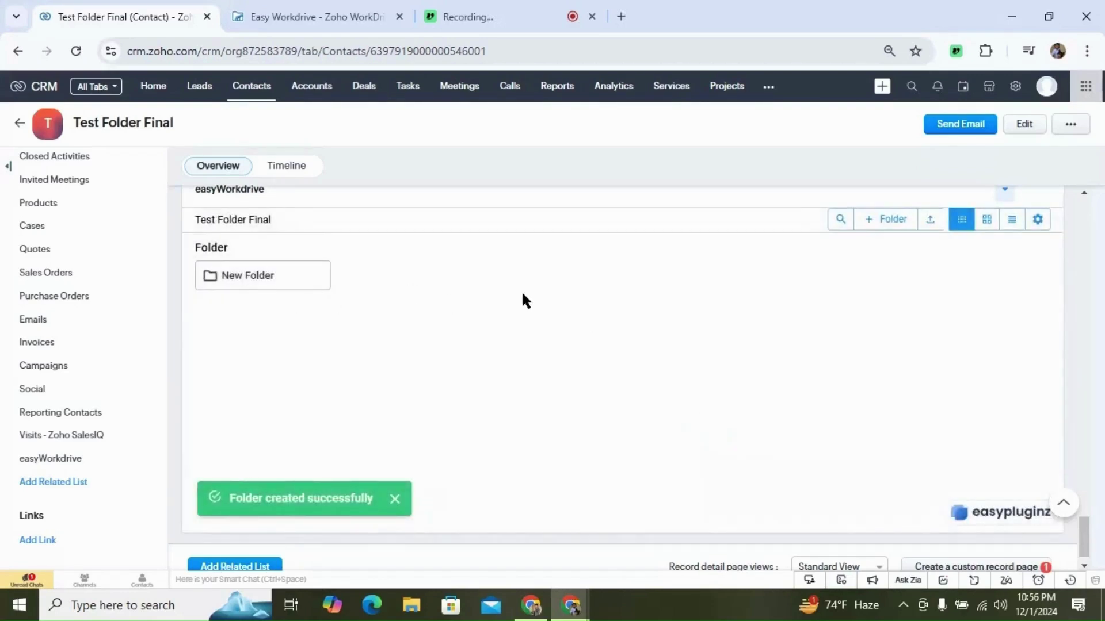
# - Upload the image file 0c919fc9-0d84-40ac-a8d9-370b39508709 from the desktop Test Folder to the contact's WorkDrive folder
pyautogui.click(930, 219)
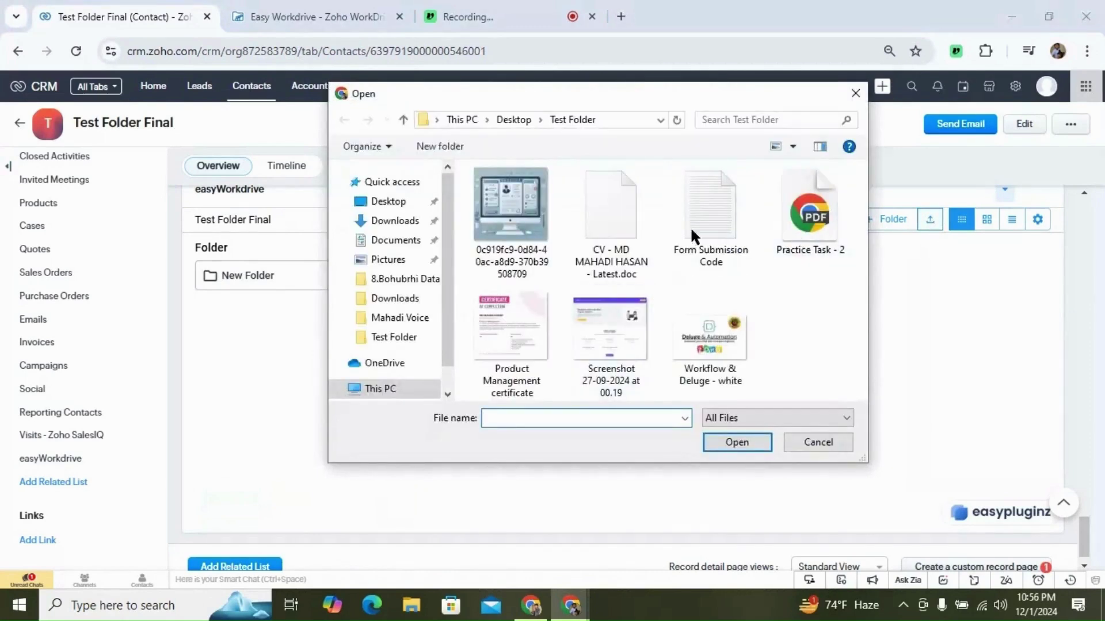
pyautogui.hotkey('shift', 'Tab')
pyautogui.click(737, 443)
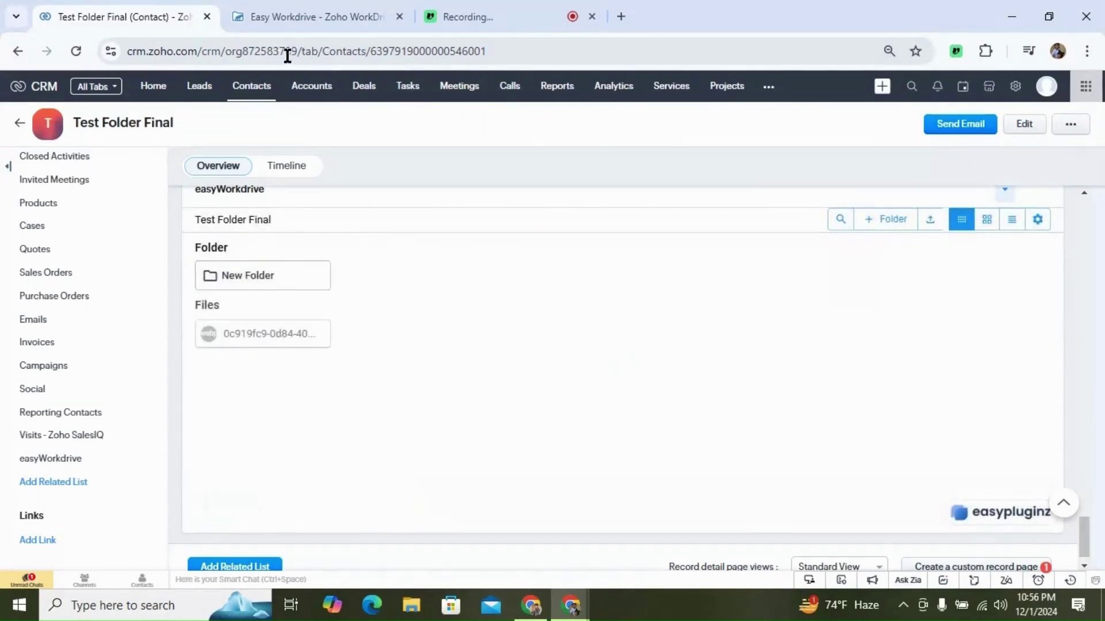
# - Switch to Zoho WorkDrive and view the contents of Test Folder Final inside the Contacts folder
pyautogui.click(280, 17)
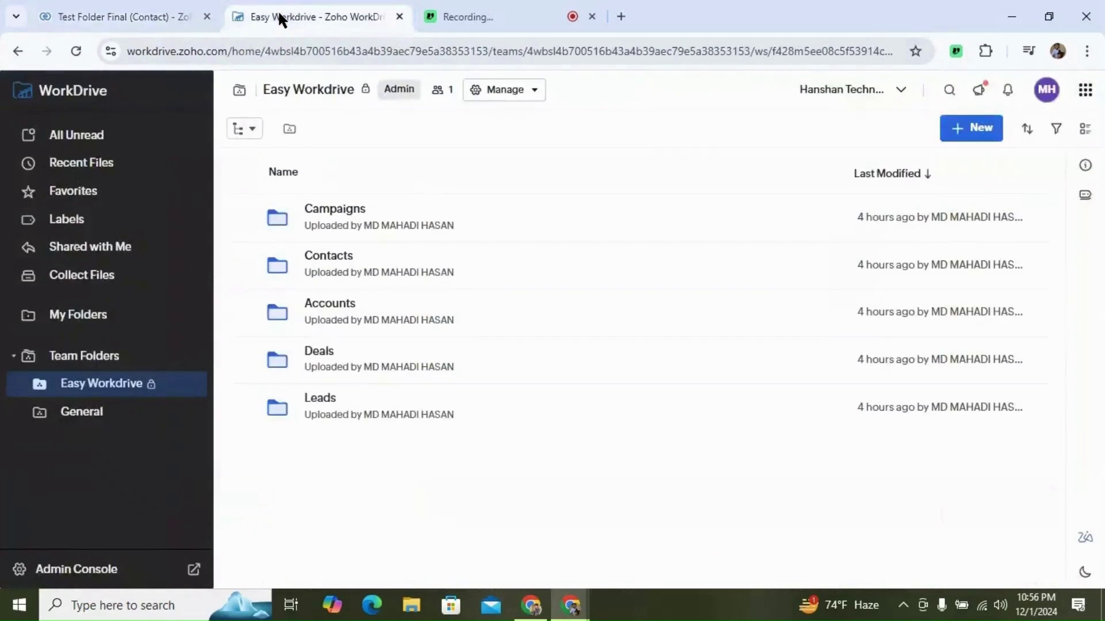
pyautogui.click(334, 256)
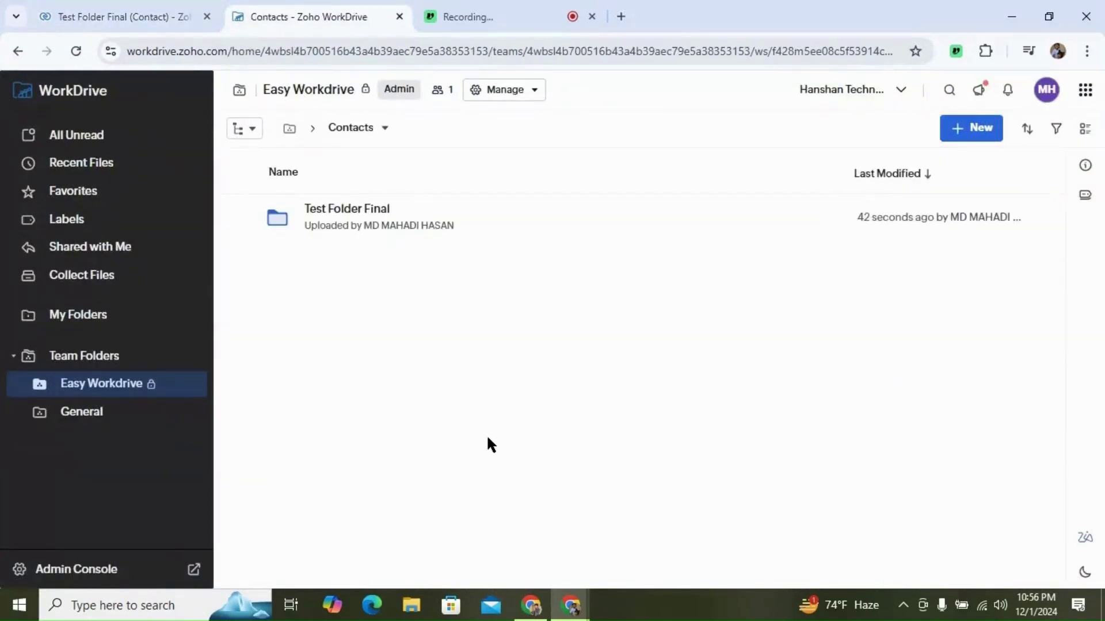
pyautogui.click(353, 209)
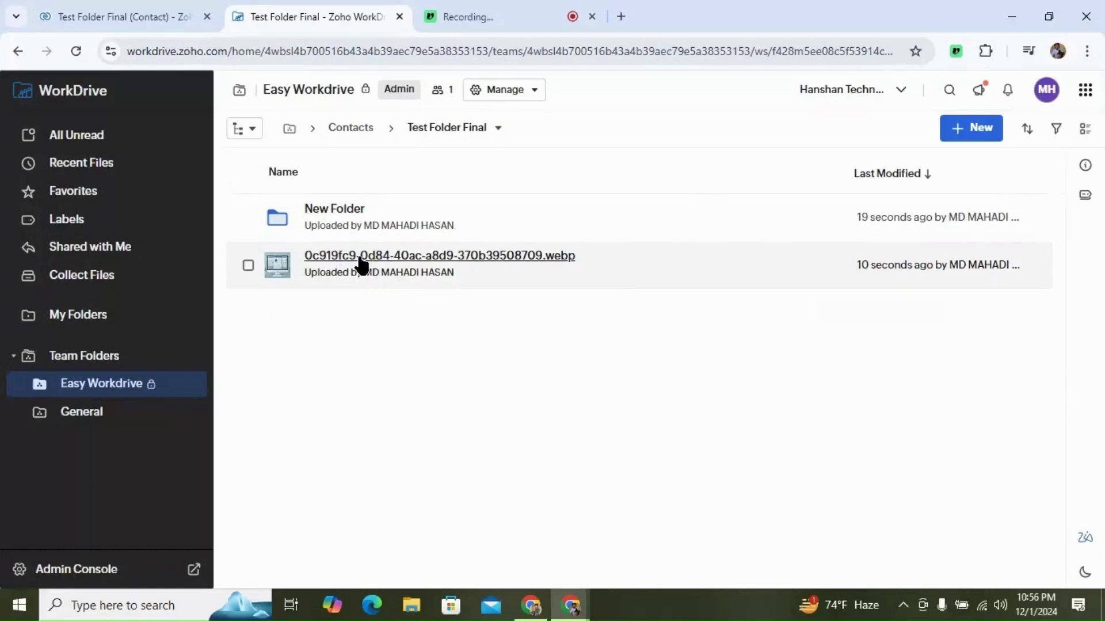
# - Return to the Zoho CRM contact and view its WorkDrive files as thumbnails and as a detailed list
pyautogui.click(131, 7)
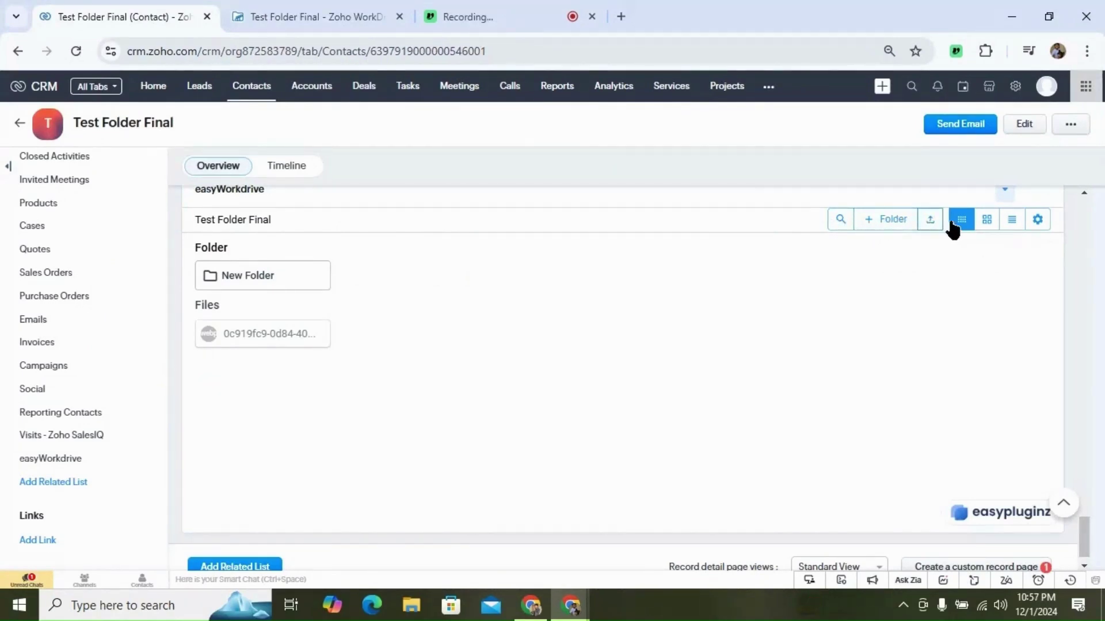
pyautogui.click(986, 227)
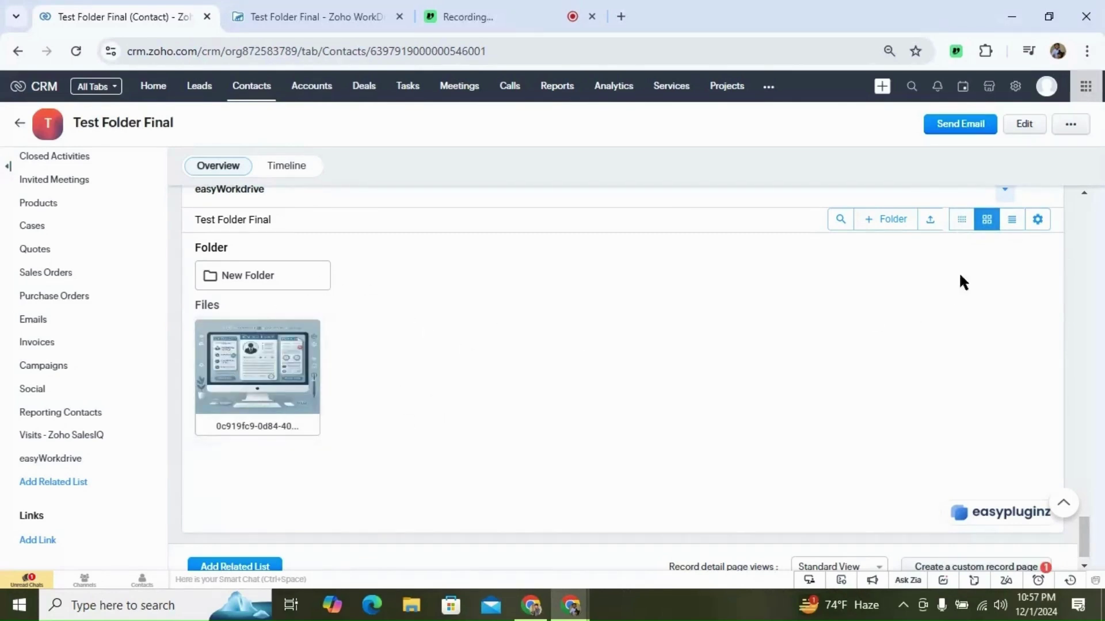
pyautogui.click(1011, 219)
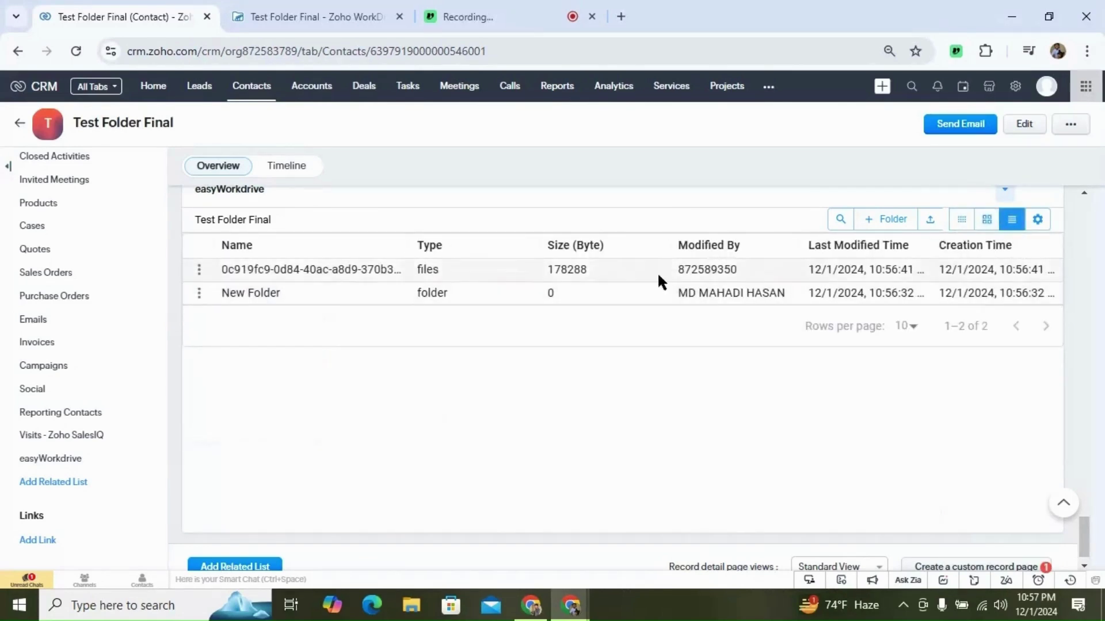
# - Review the actions available for the uploaded image file and the settings options of the easyWorkdrive section
pyautogui.click(200, 272)
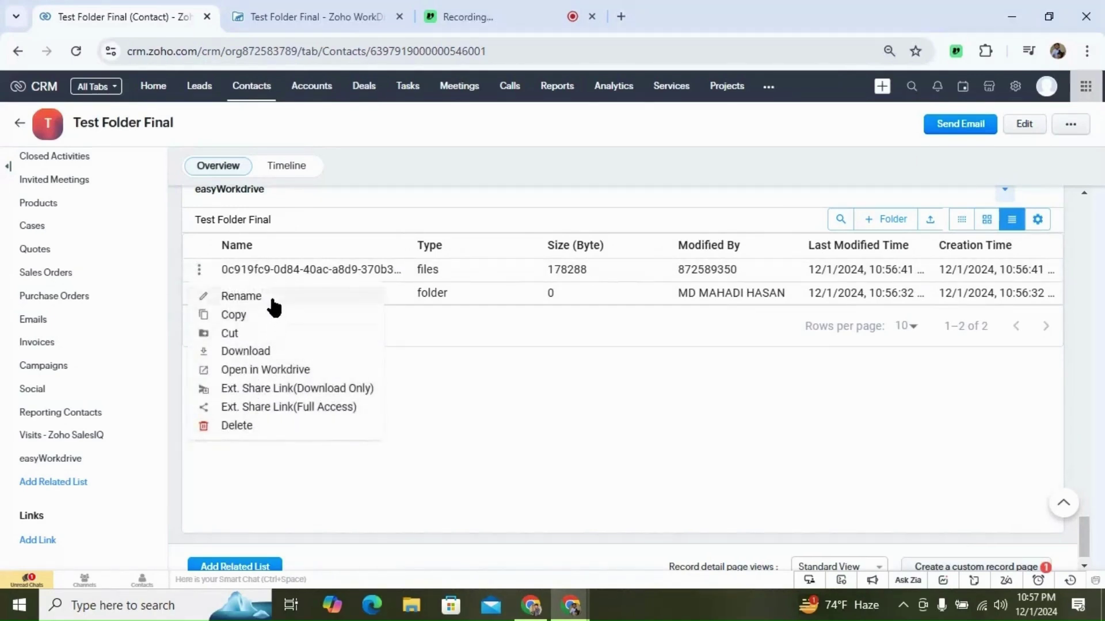
pyautogui.click(503, 374)
pyautogui.click(1039, 220)
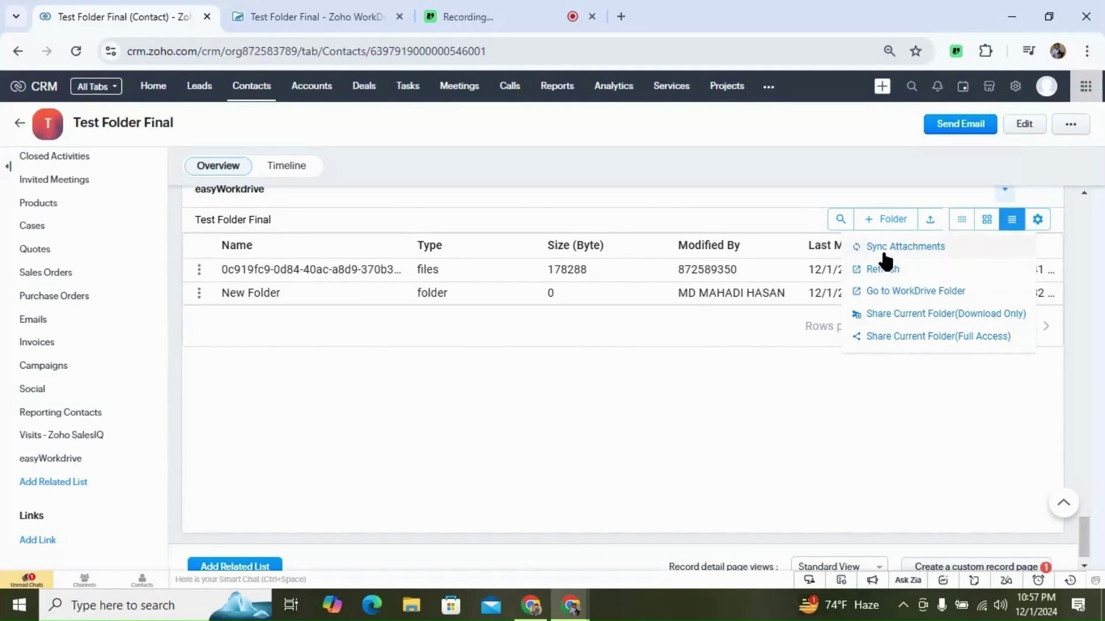
pyautogui.click(588, 412)
# - Attach the CV document, Form Submission Code, Practice Task - 2 and Product Management certificate files to the contact
pyautogui.scroll(3, 61, 236)
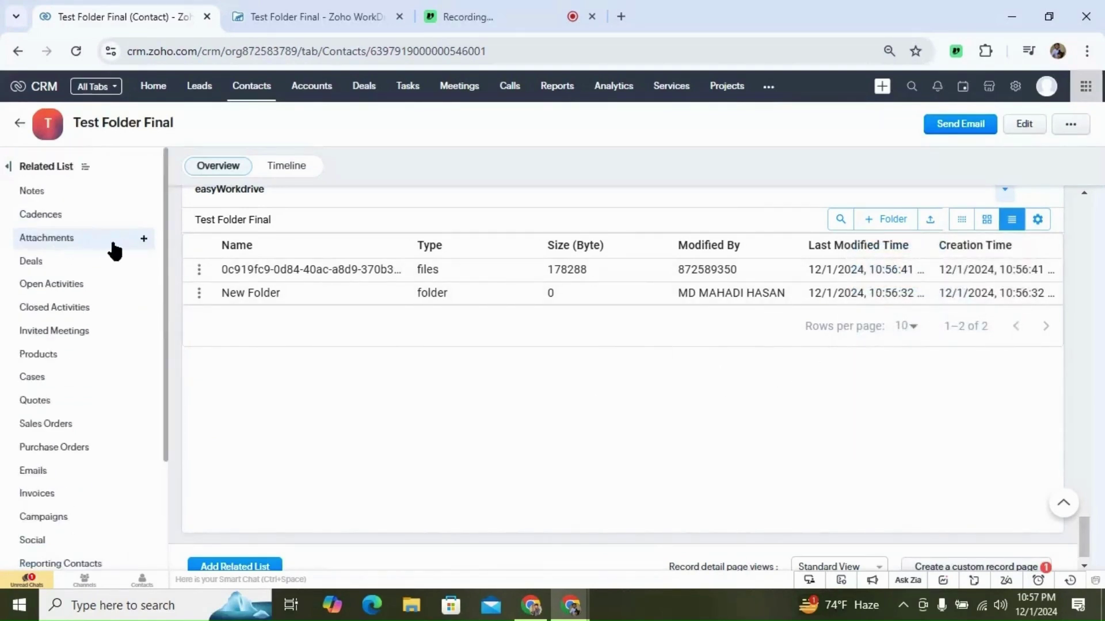
pyautogui.click(144, 239)
pyautogui.click(176, 259)
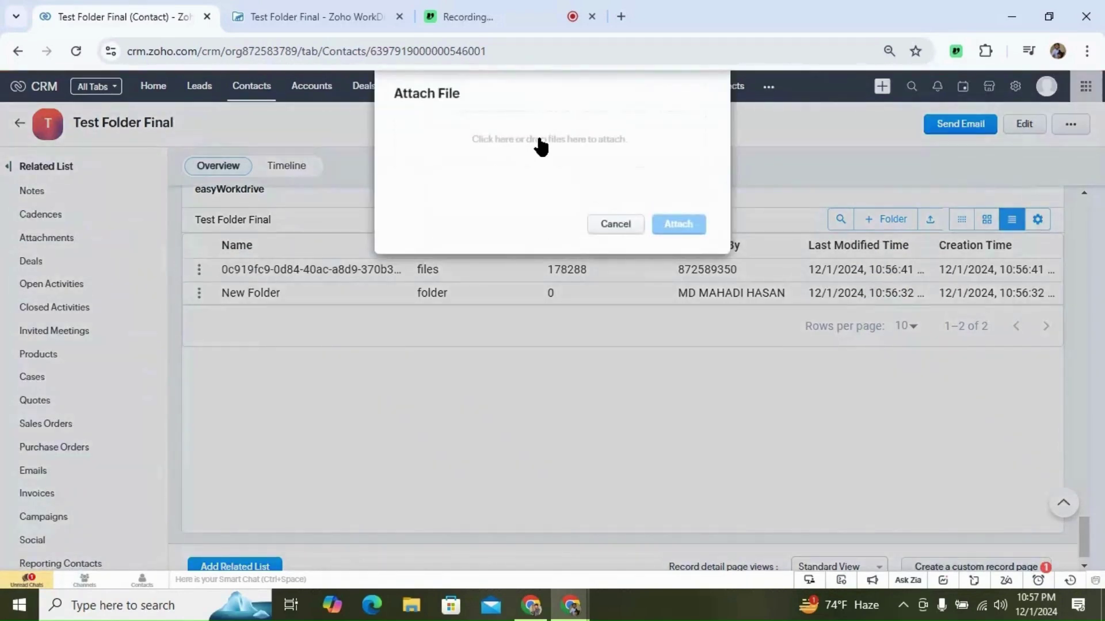
pyautogui.click(540, 145)
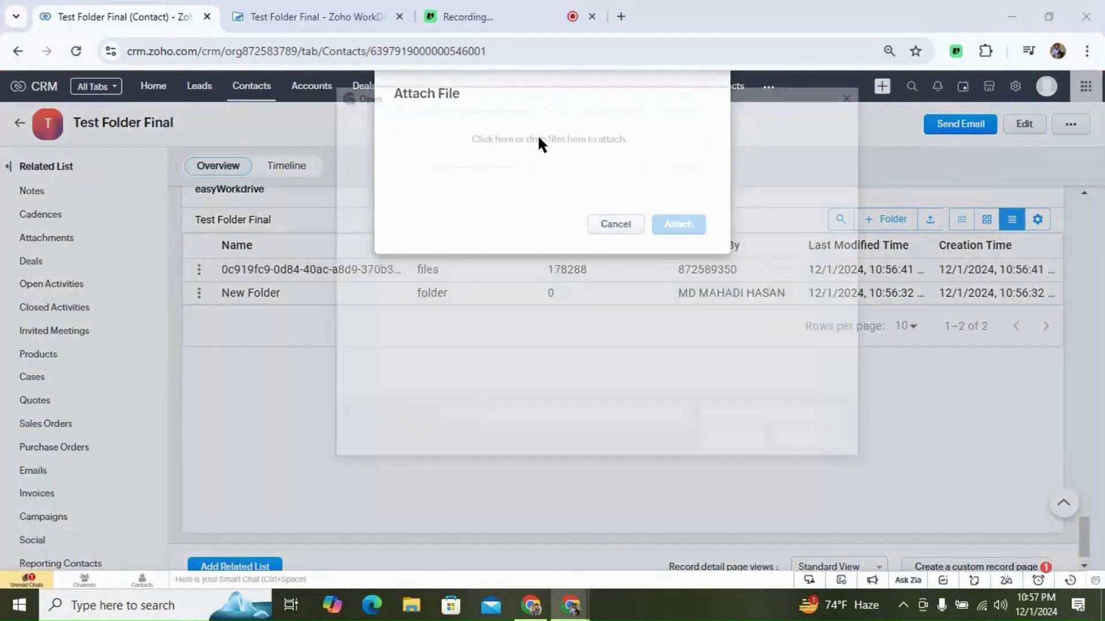
pyautogui.click(598, 196)
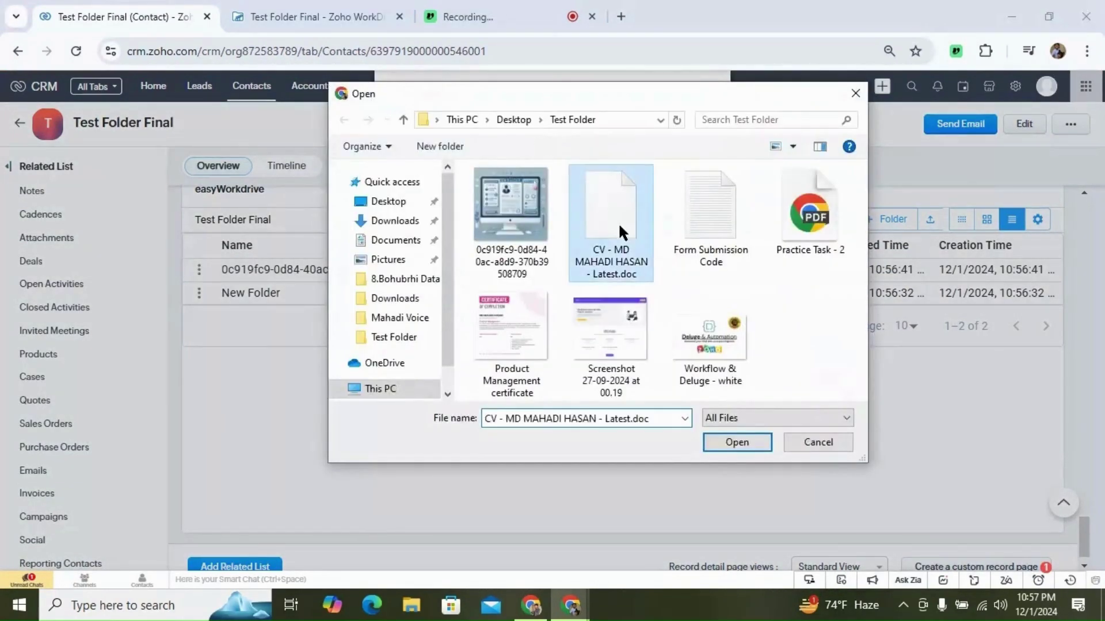
pyautogui.keyDown('ctrl'); pyautogui.click(714, 222); pyautogui.keyUp('ctrl')
pyautogui.keyDown('ctrl'); pyautogui.click(808, 216); pyautogui.keyUp('ctrl')
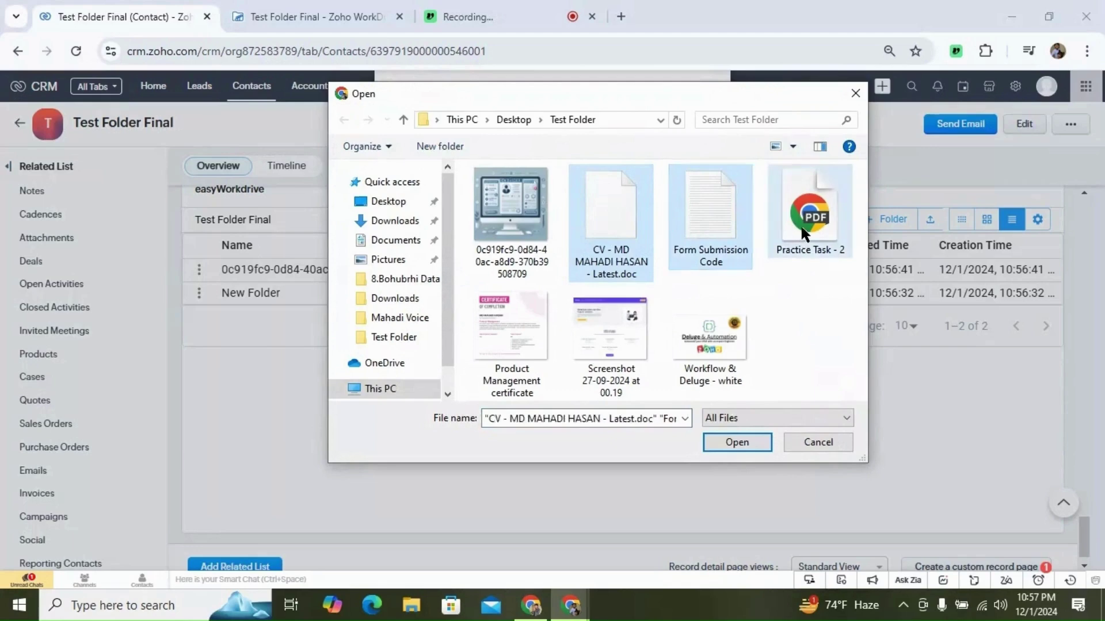
pyautogui.keyDown('ctrl'); pyautogui.click(526, 312); pyautogui.keyUp('ctrl')
pyautogui.click(705, 441)
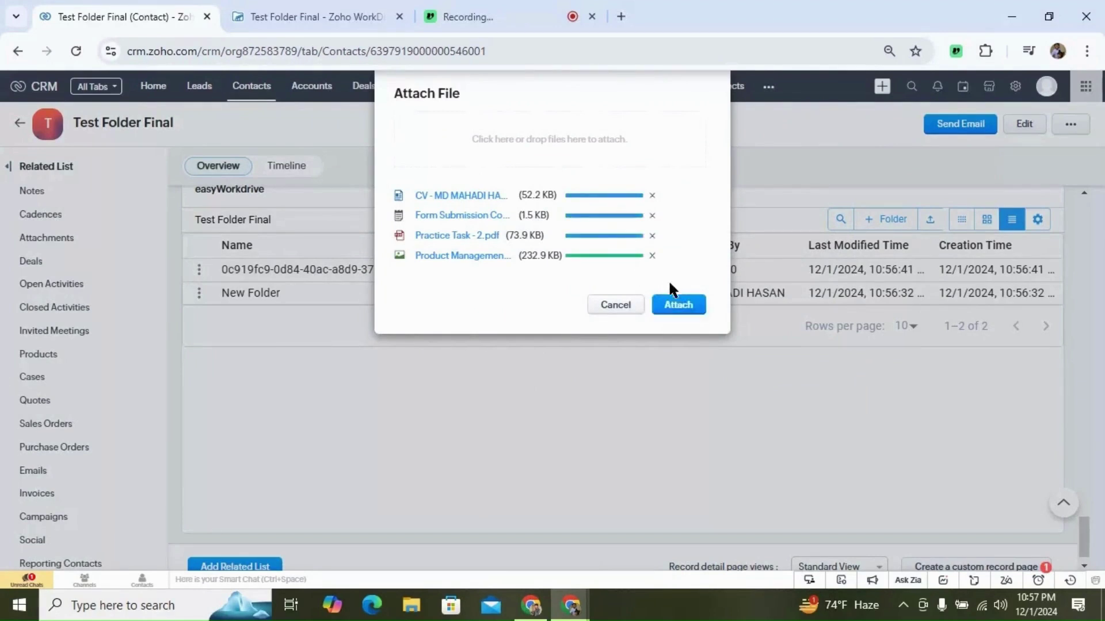
pyautogui.click(682, 301)
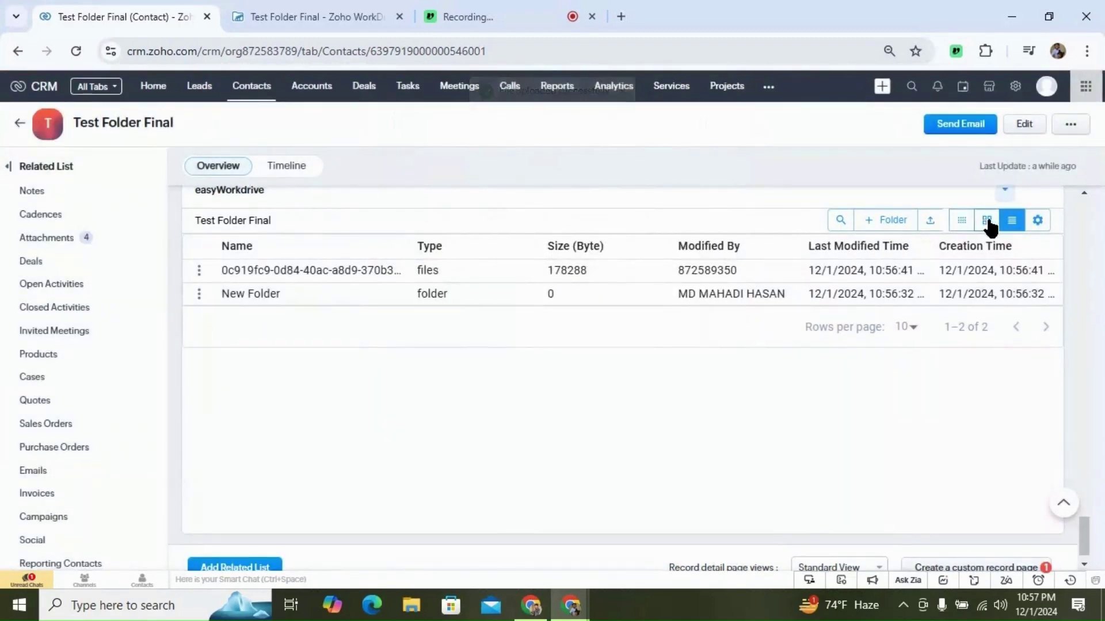
# - Show the easyWorkdrive files as thumbnails and sync the contact's attachments into its WorkDrive folder
pyautogui.click(986, 223)
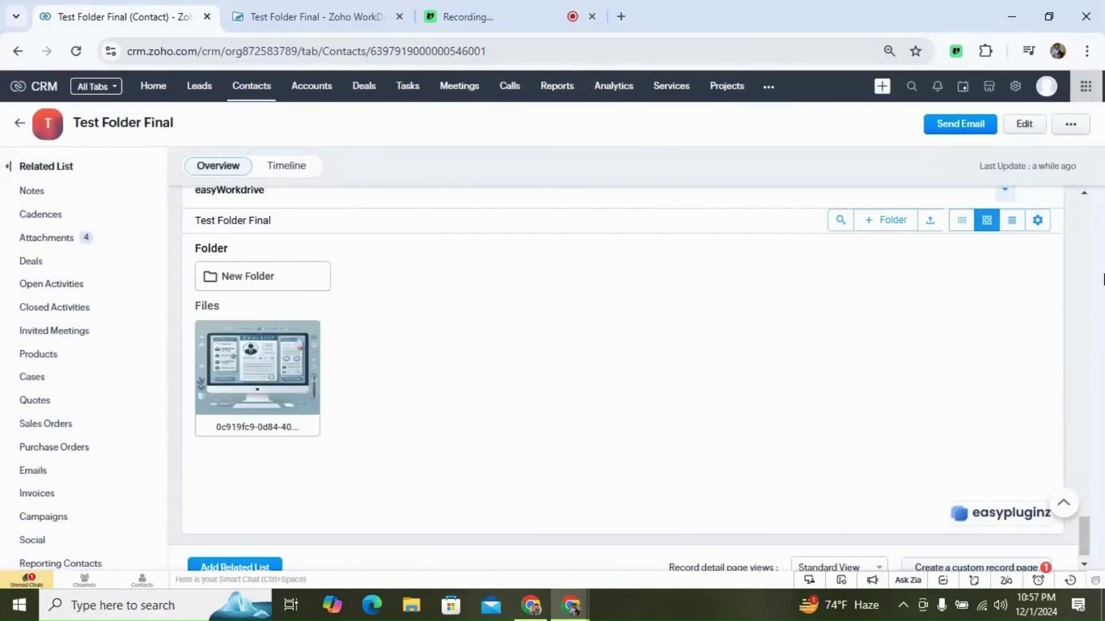
pyautogui.click(1036, 224)
pyautogui.click(907, 248)
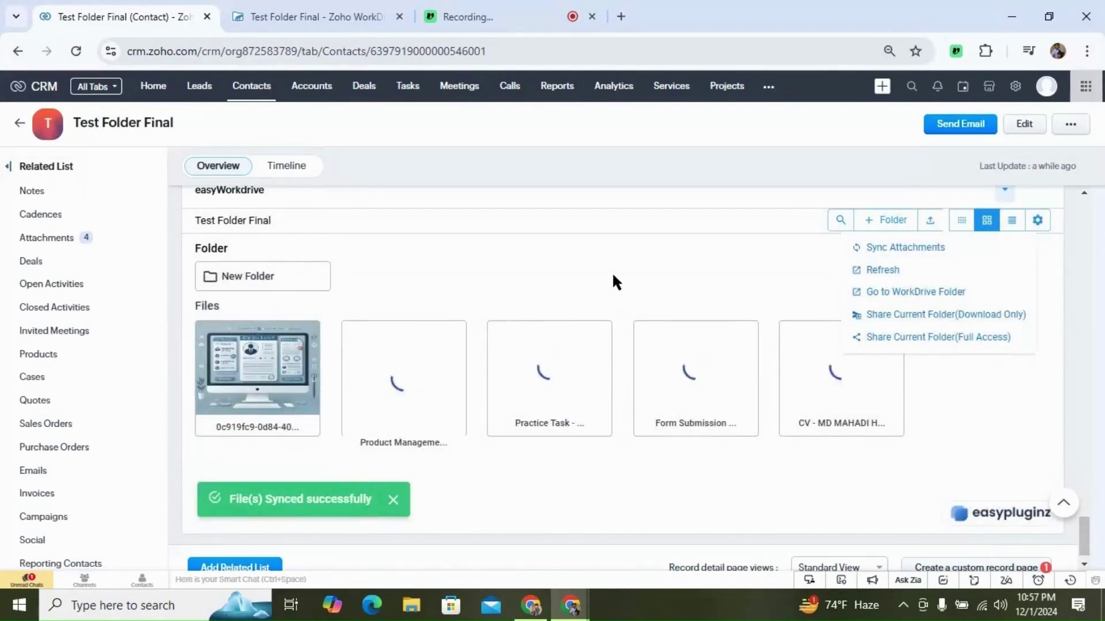
pyautogui.click(613, 275)
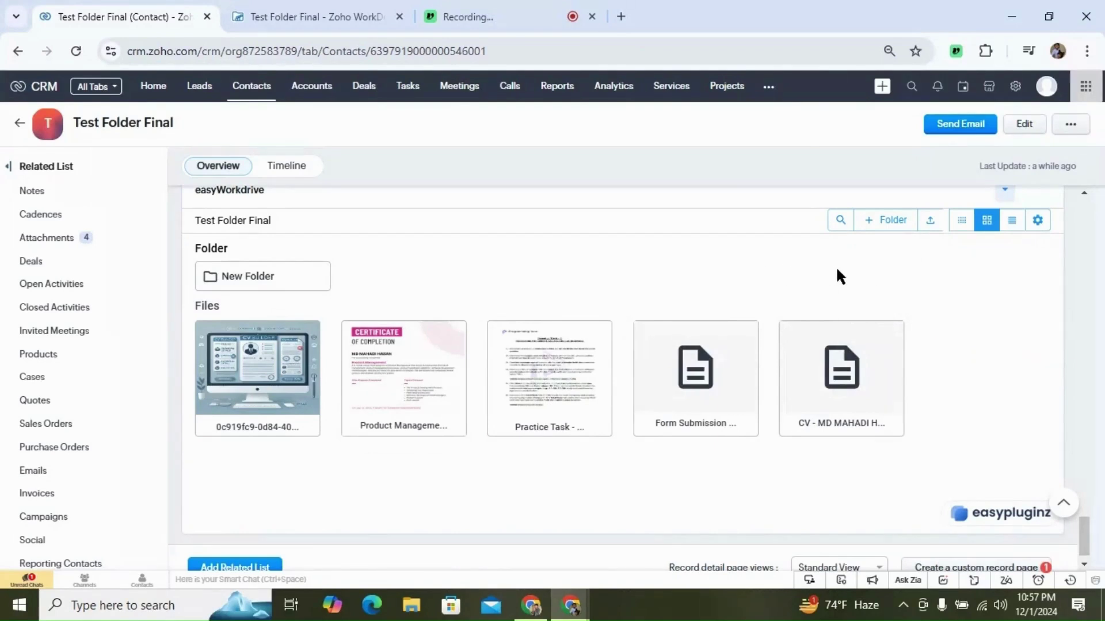
# - Open the contact's current folder in WorkDrive from the easyWorkdrive section to view the synced files
pyautogui.click(1037, 223)
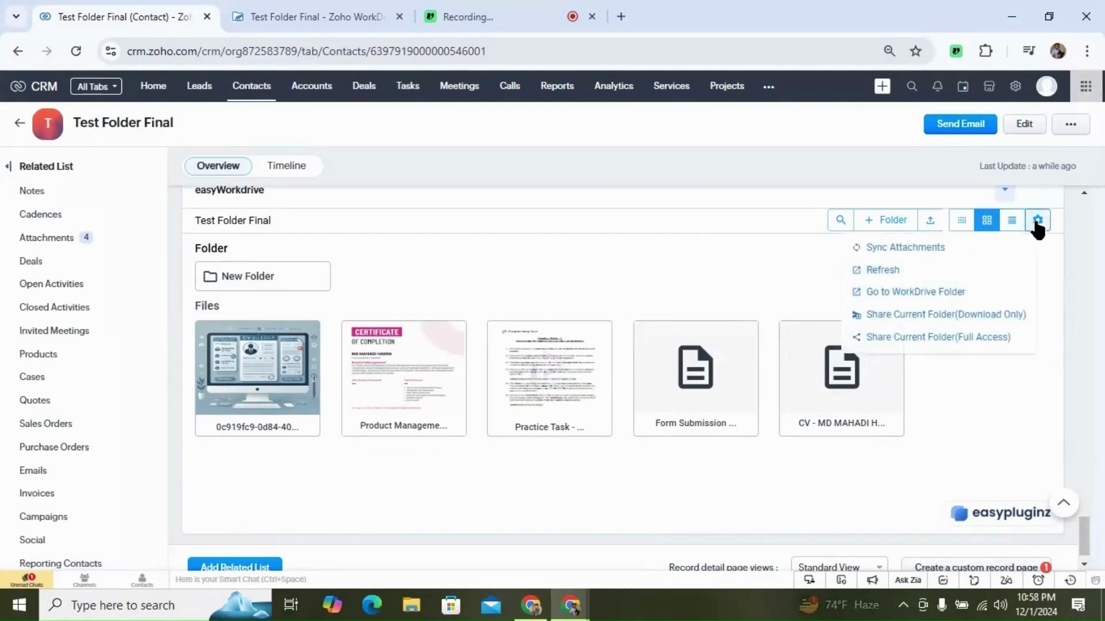
pyautogui.click(926, 293)
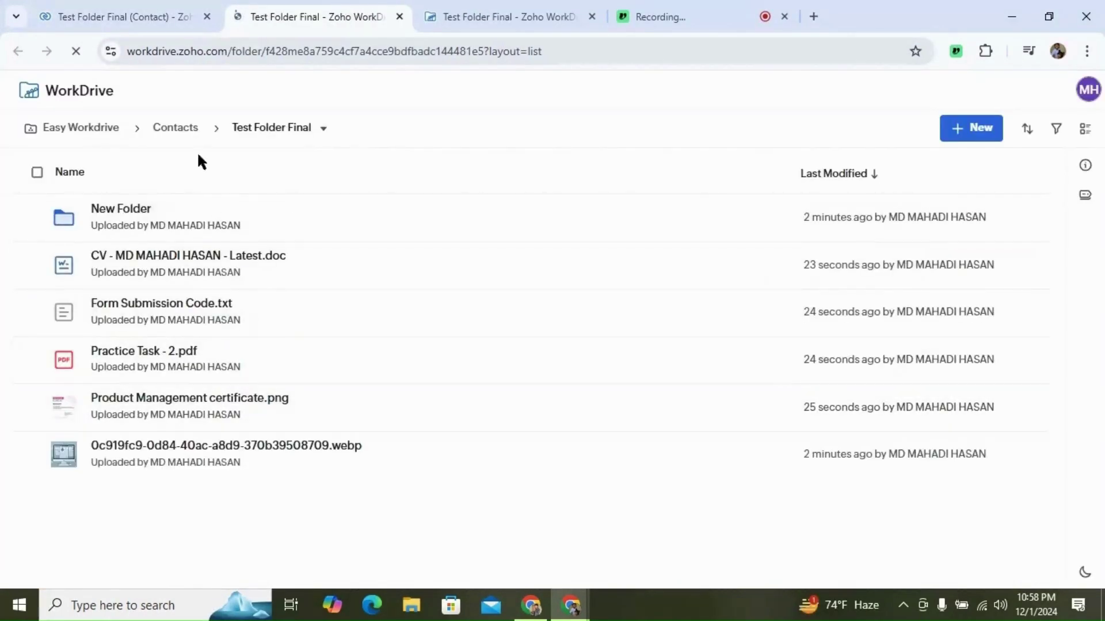
# - Return to the Zoho CRM contact and generate a download-only share link for the current folder
pyautogui.click(115, 11)
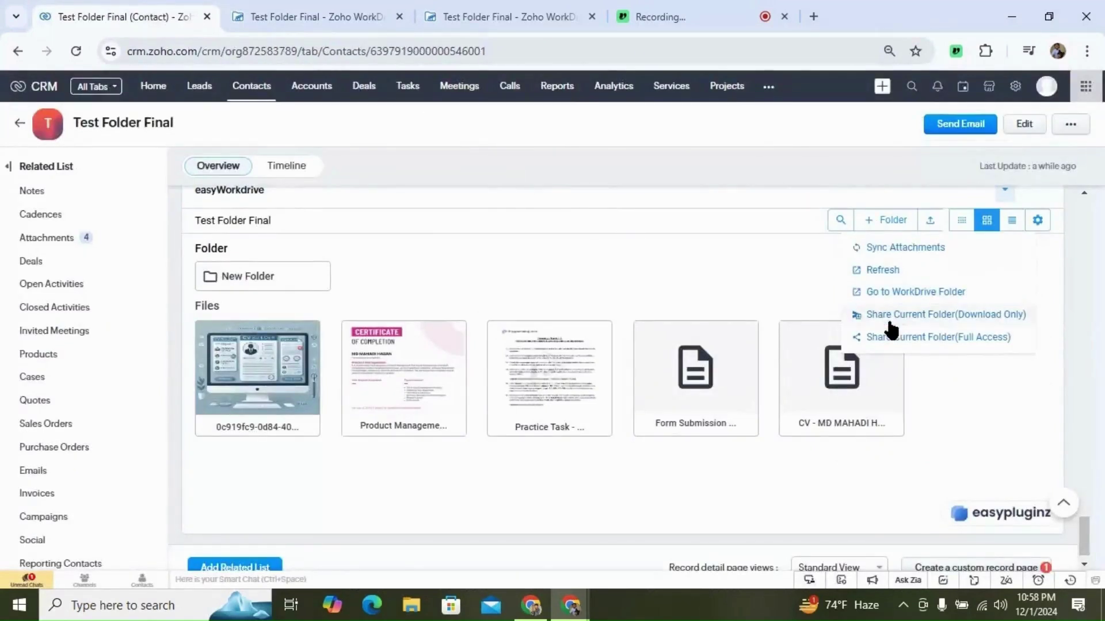
pyautogui.click(983, 316)
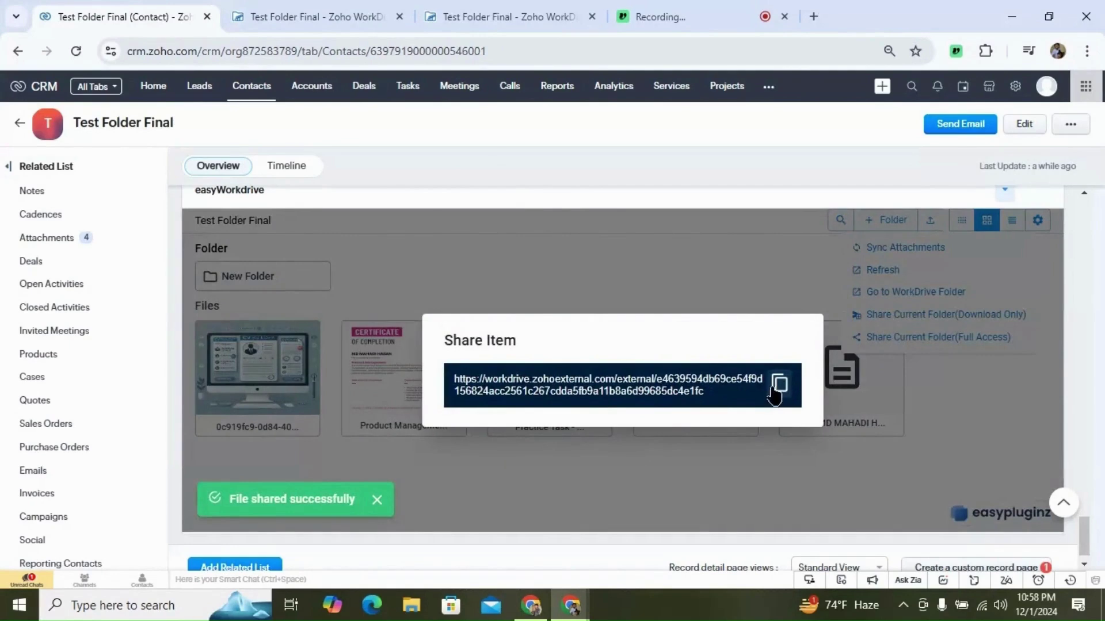
pyautogui.click(720, 272)
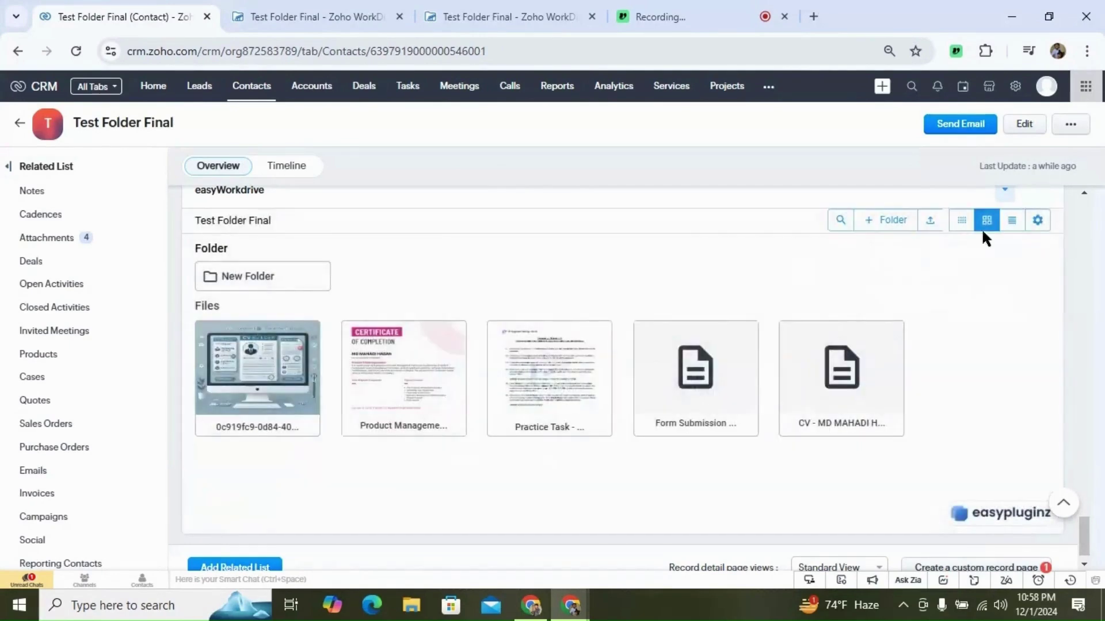
# - Generate a full-access share link for the current folder and copy it
pyautogui.click(1037, 220)
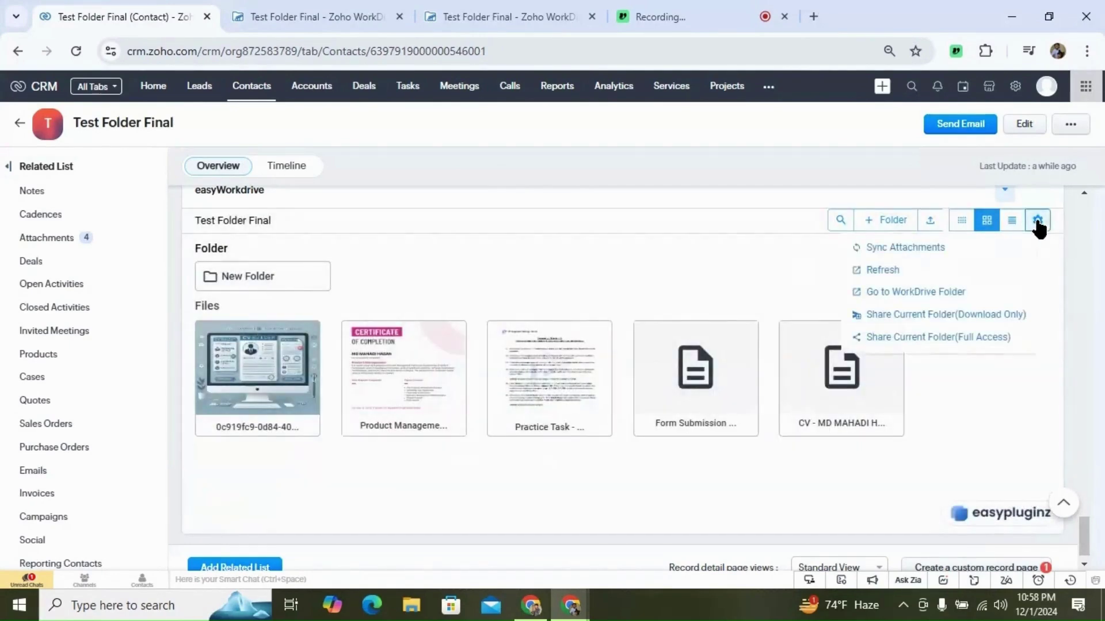
pyautogui.click(940, 337)
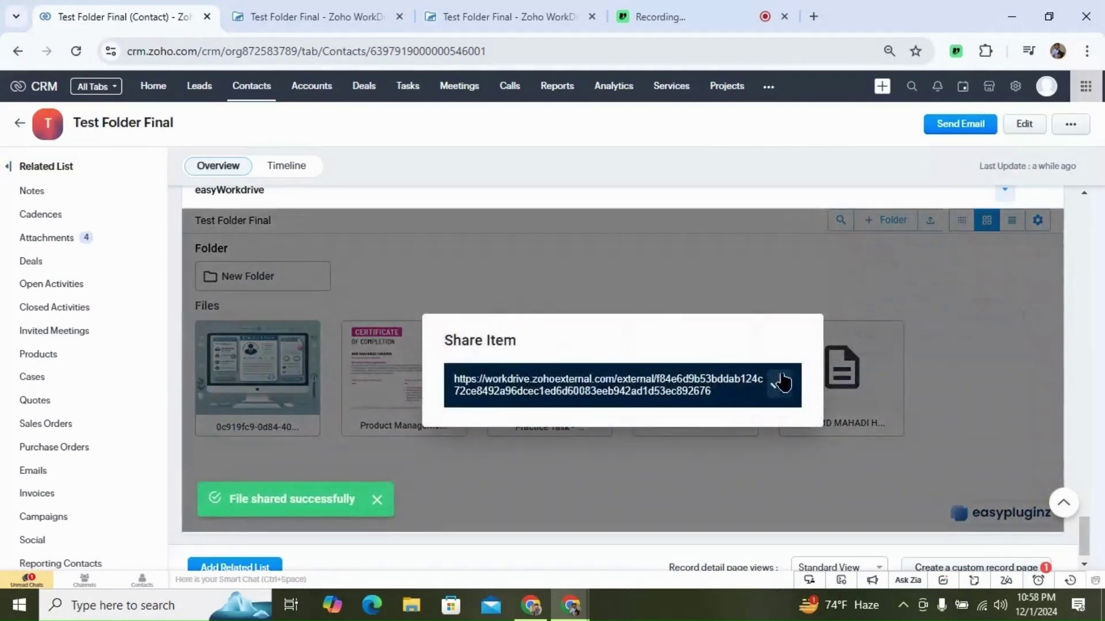
pyautogui.click(779, 383)
pyautogui.click(794, 264)
# - Open the copied full-access link in an incognito window and upload the "Workflow & Deluge - white" image to the shared folder
pyautogui.click(1084, 52)
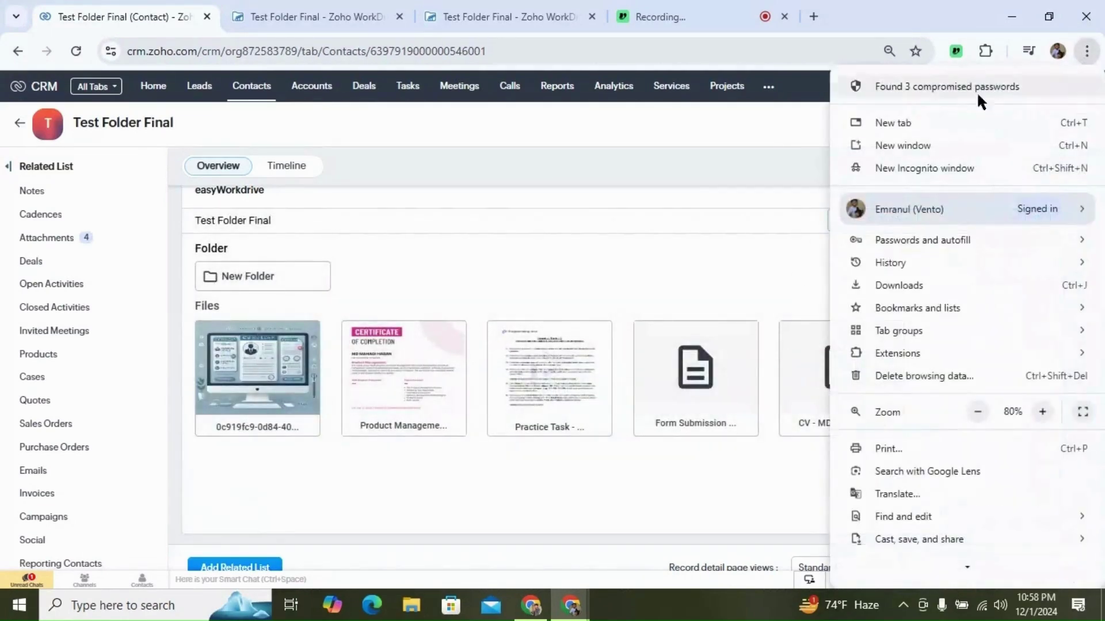
pyautogui.click(931, 164)
pyautogui.hotkey('ctrl', 'v')
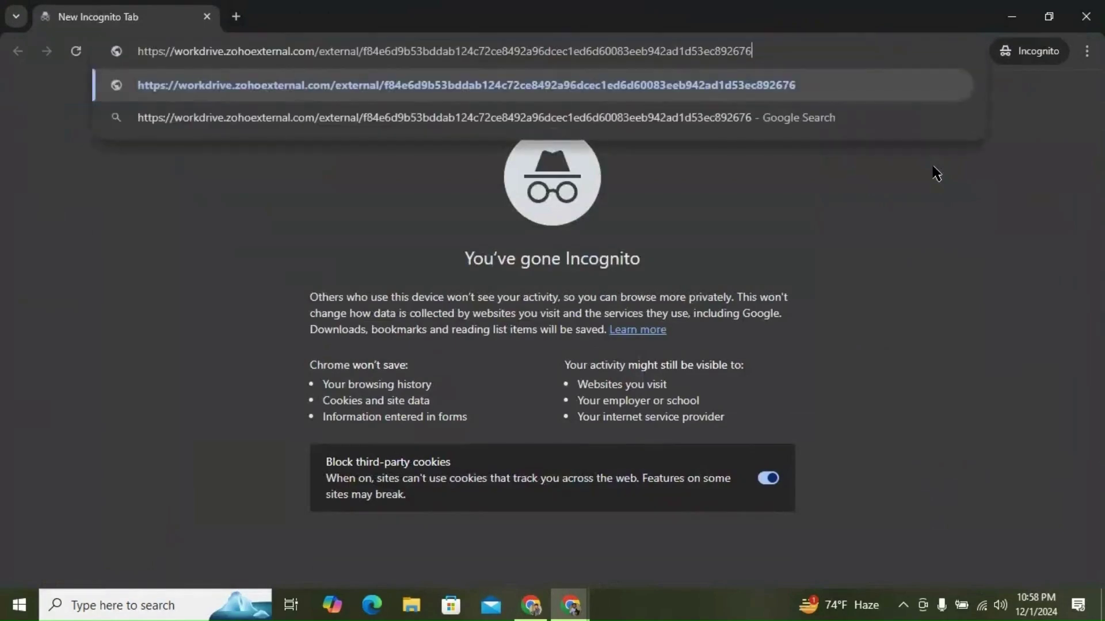
pyautogui.press('Return')
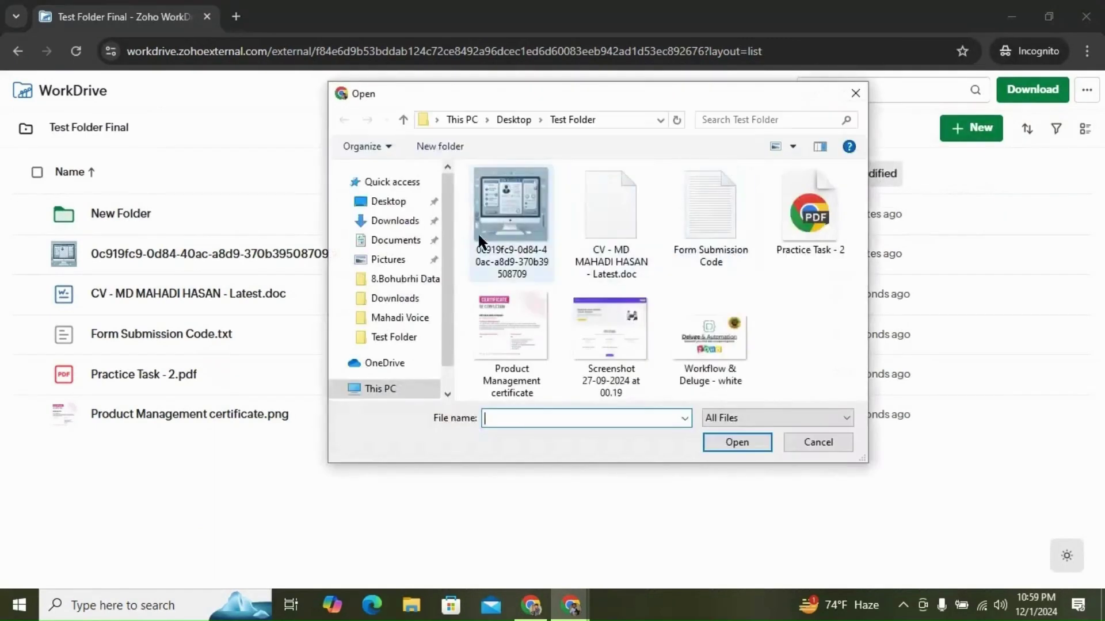
pyautogui.click(706, 356)
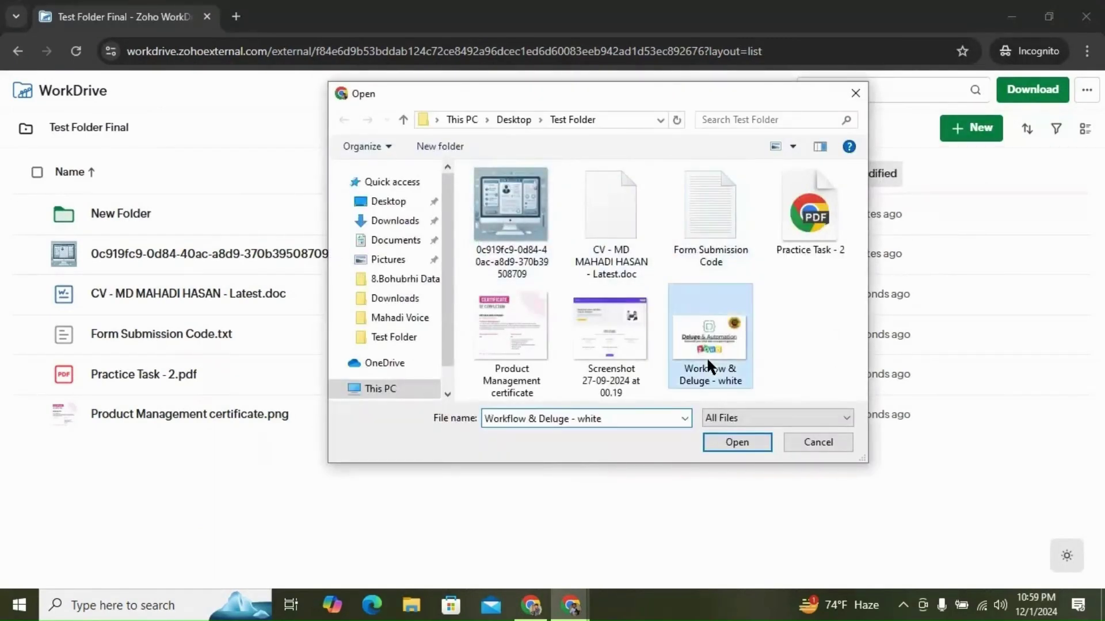
pyautogui.click(733, 441)
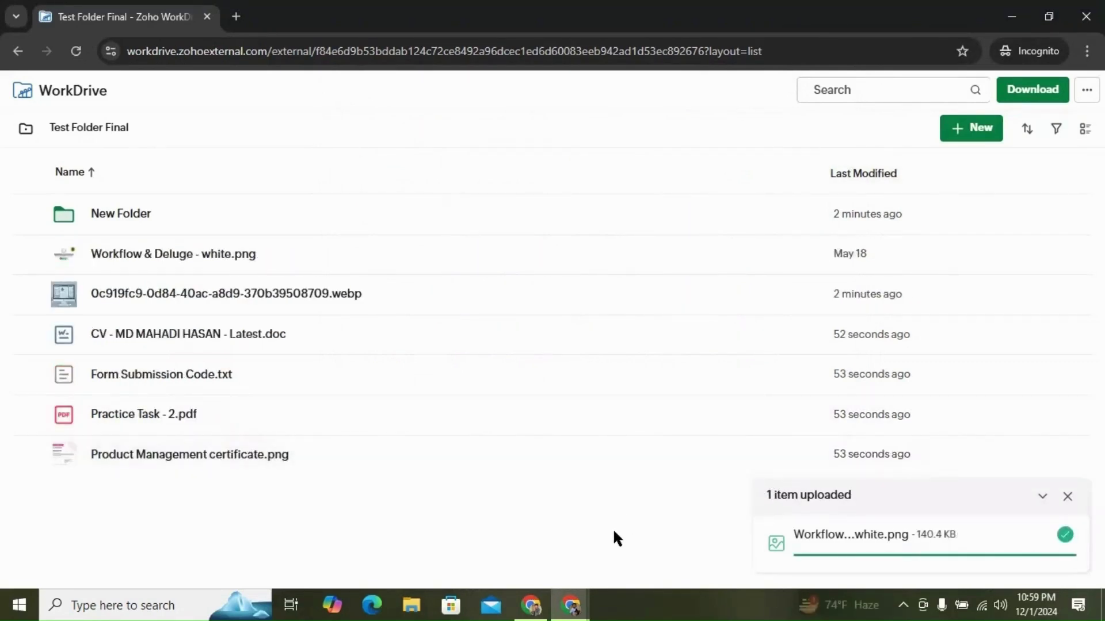
# - Close the incognito window and refresh the contact's easyWorkdrive folder in Zoho CRM
pyautogui.click(1086, 16)
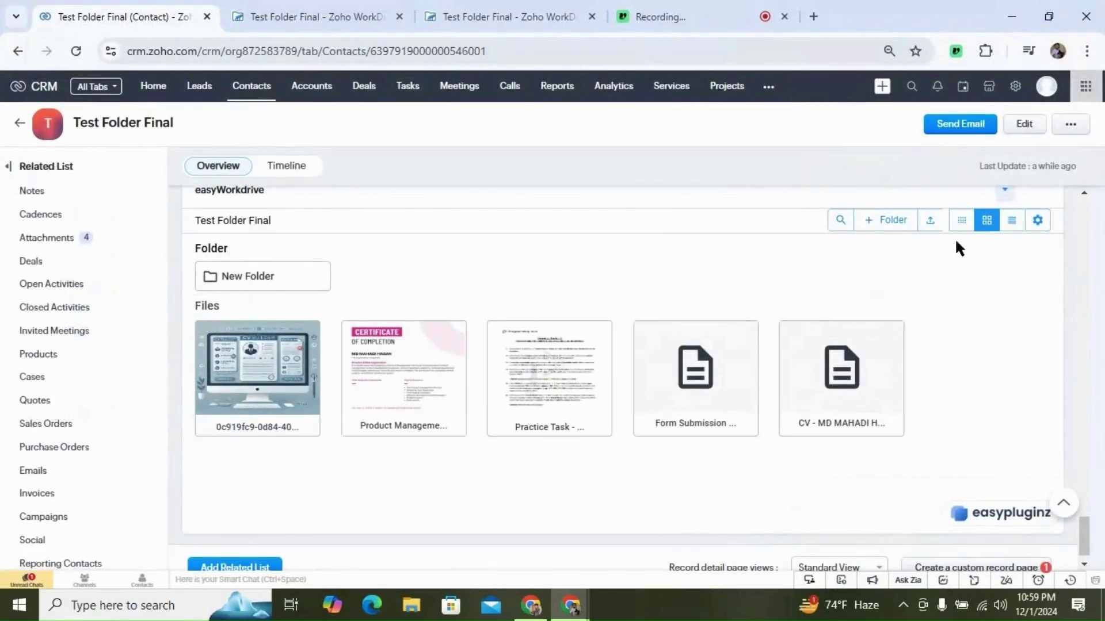
pyautogui.click(1036, 223)
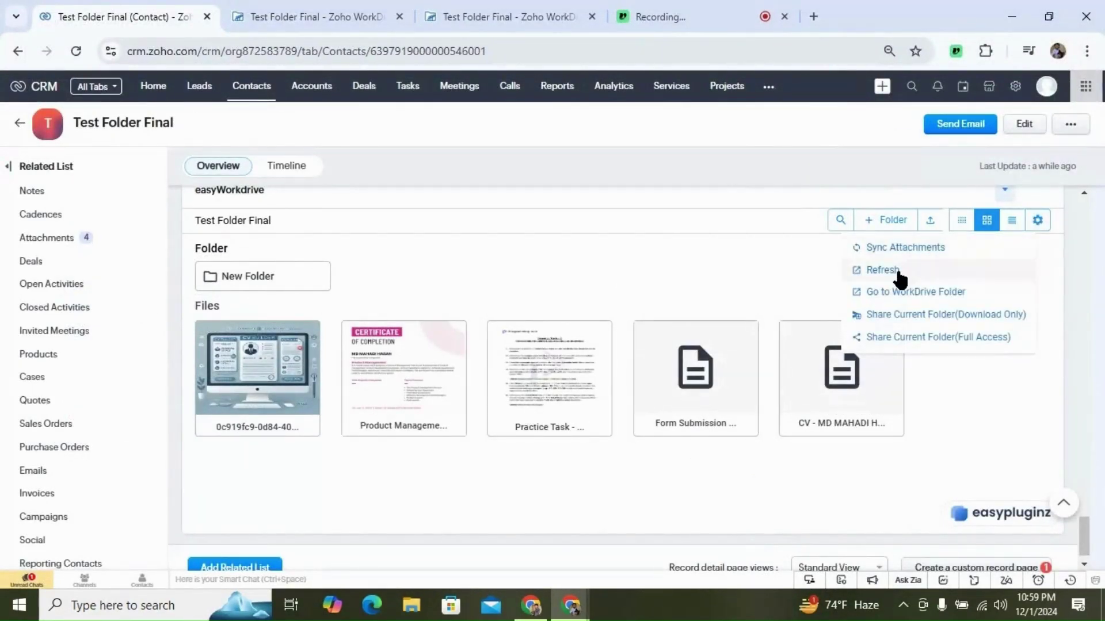
pyautogui.click(898, 274)
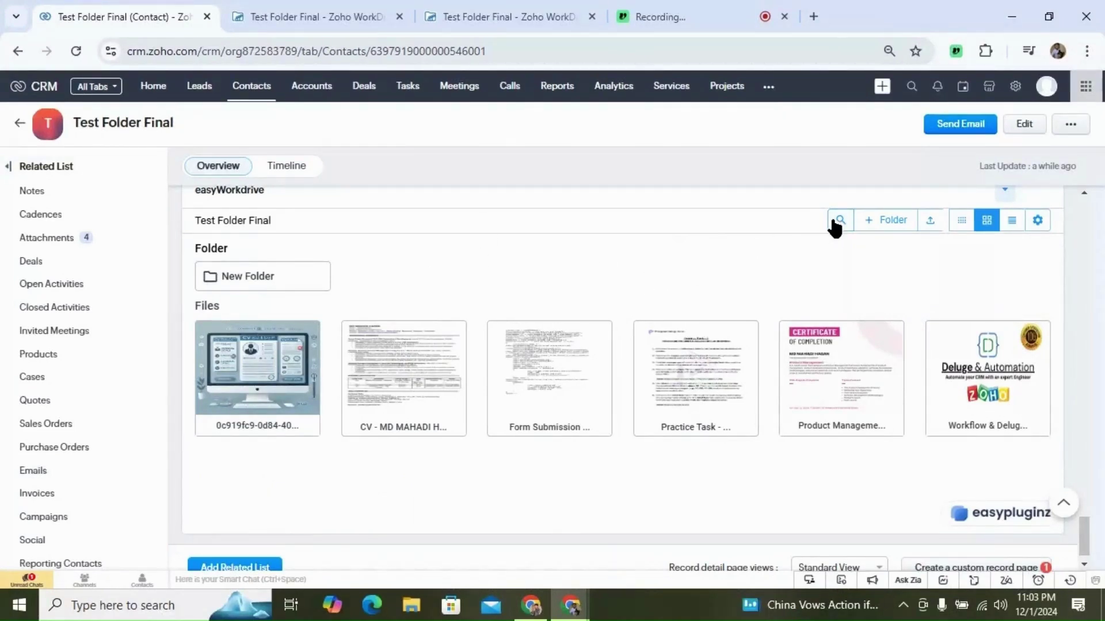
# - Search all easyWorkdrive folders and files for "new" and for "produ", and close the global search
pyautogui.click(836, 220)
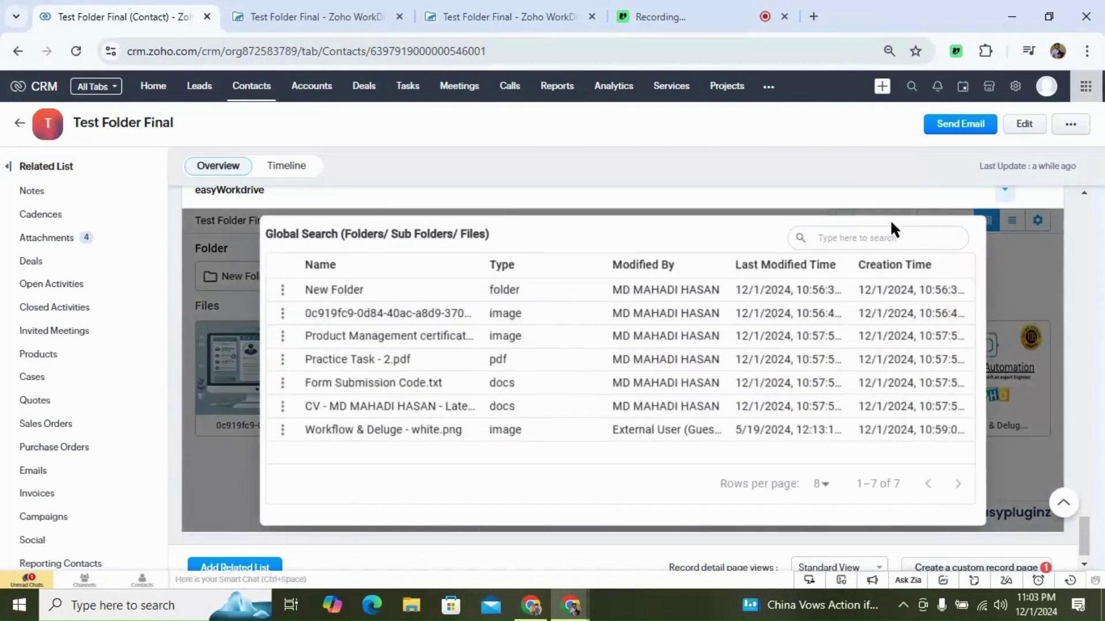
pyautogui.click(886, 244)
pyautogui.write('new')
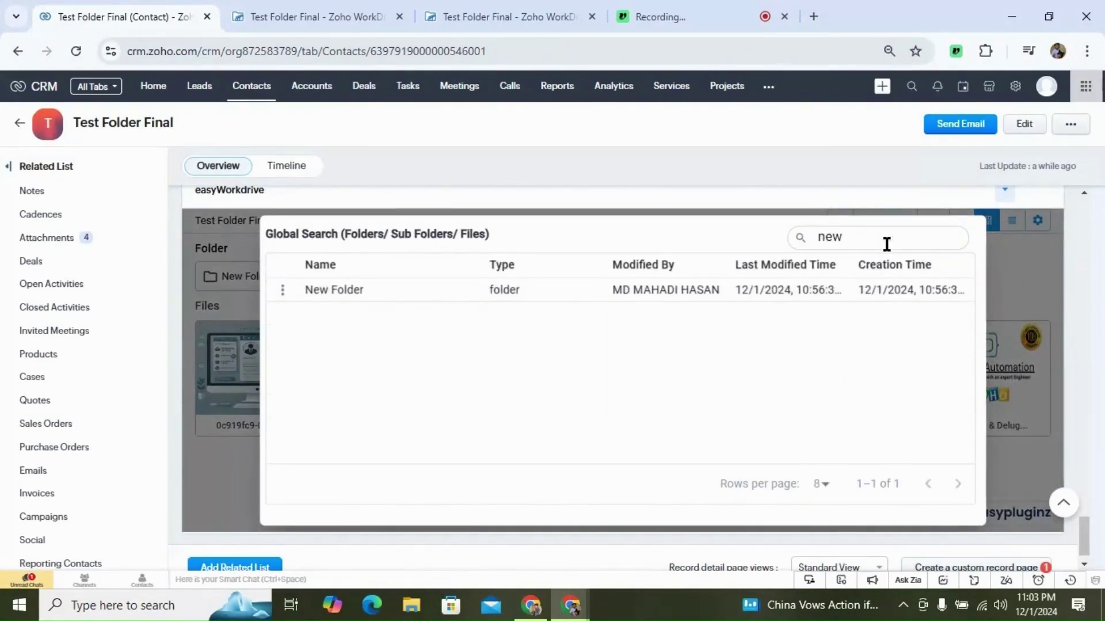
pyautogui.press('BackSpace')
pyautogui.press('BackSpace')
pyautogui.press('BackSpace')
pyautogui.press('BackSpace')
pyautogui.write('produ')
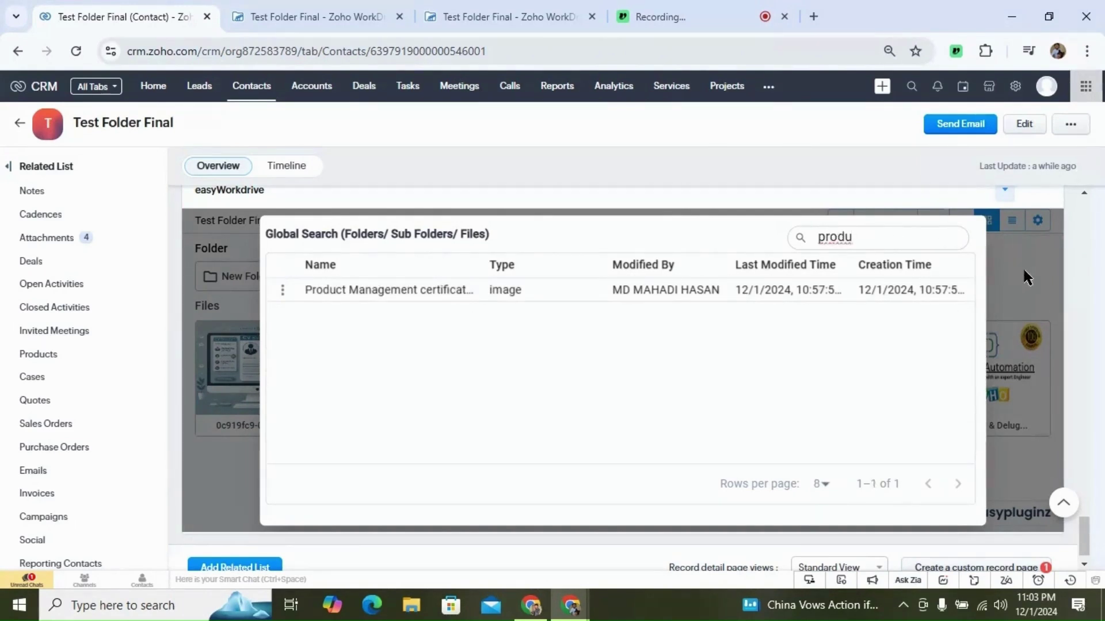
pyautogui.click(1023, 267)
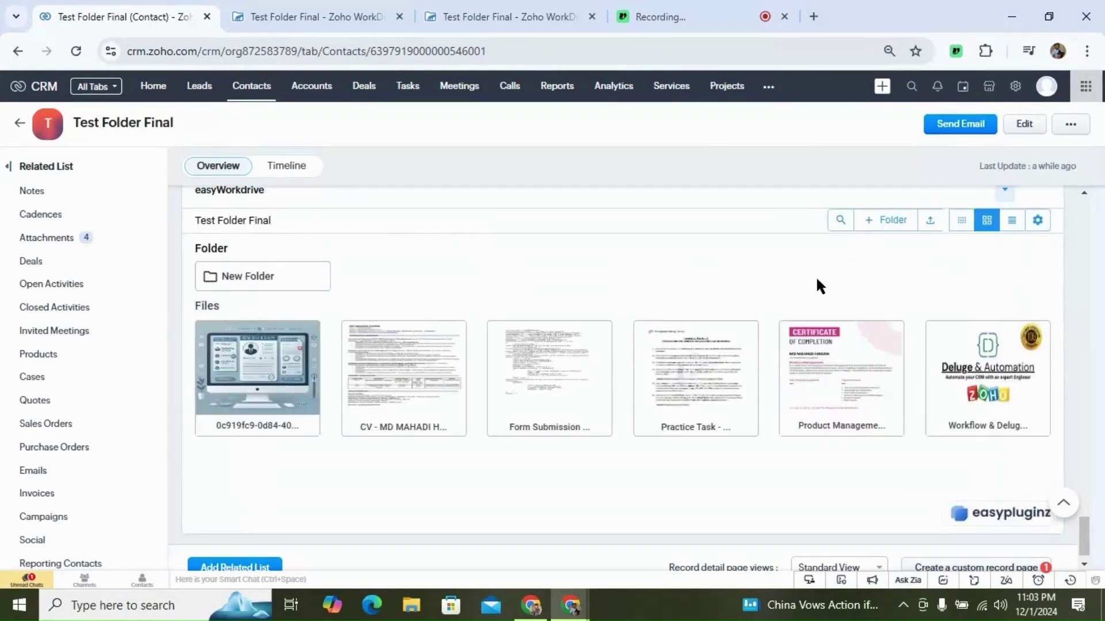
# - Rename the computer image, the first file in the easyWorkdrive folder, to "Computer File"
pyautogui.rightClick(267, 366)
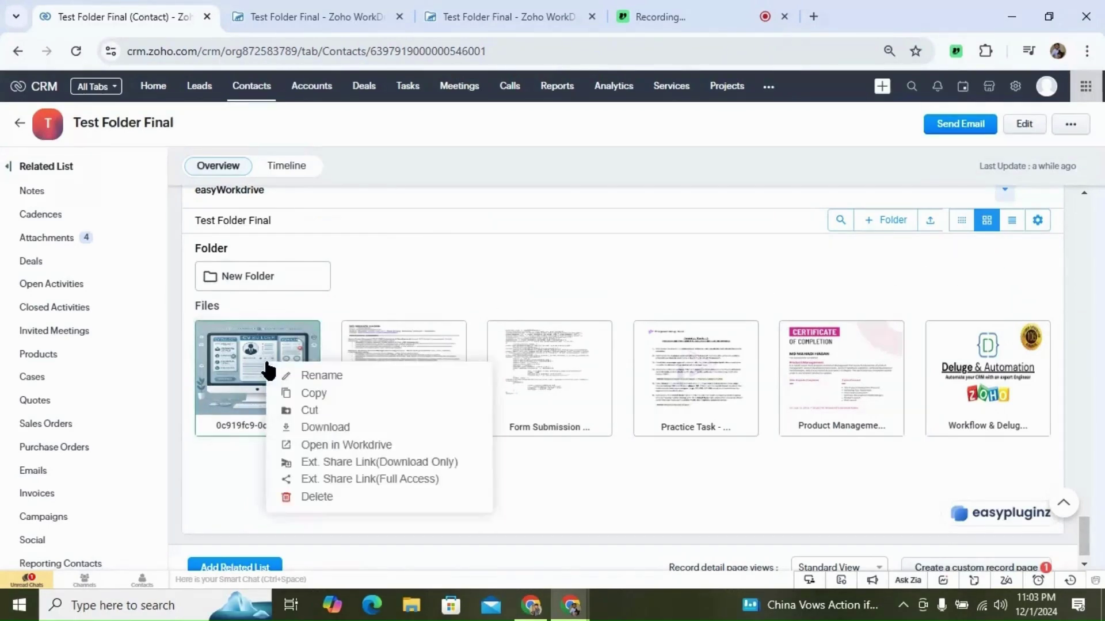
pyautogui.click(322, 374)
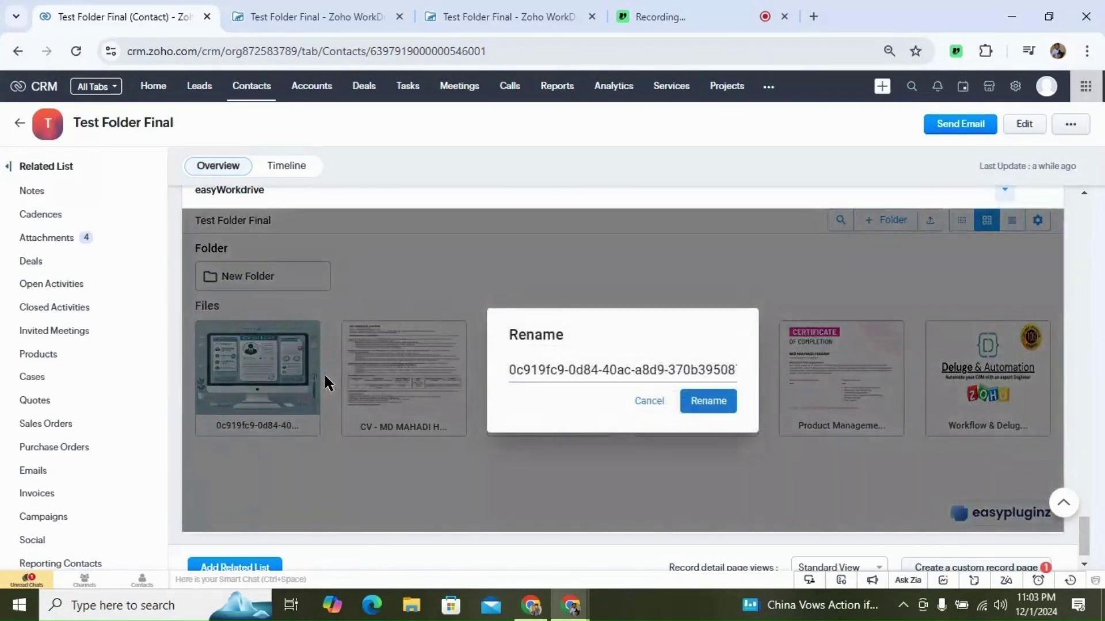
pyautogui.tripleClick(643, 365)
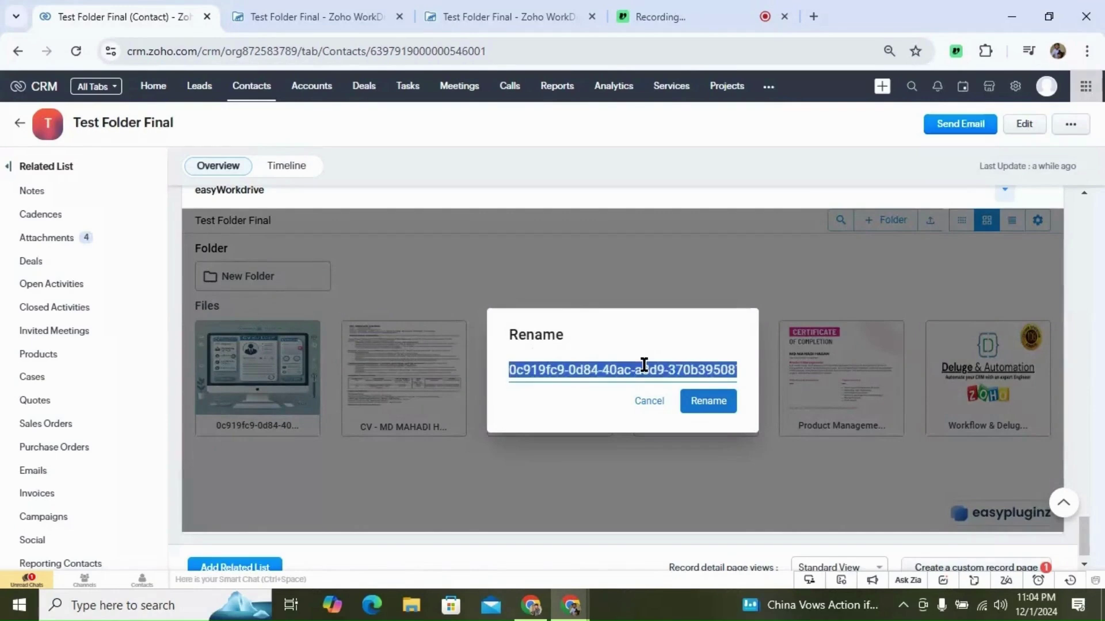
pyautogui.write('Computer File')
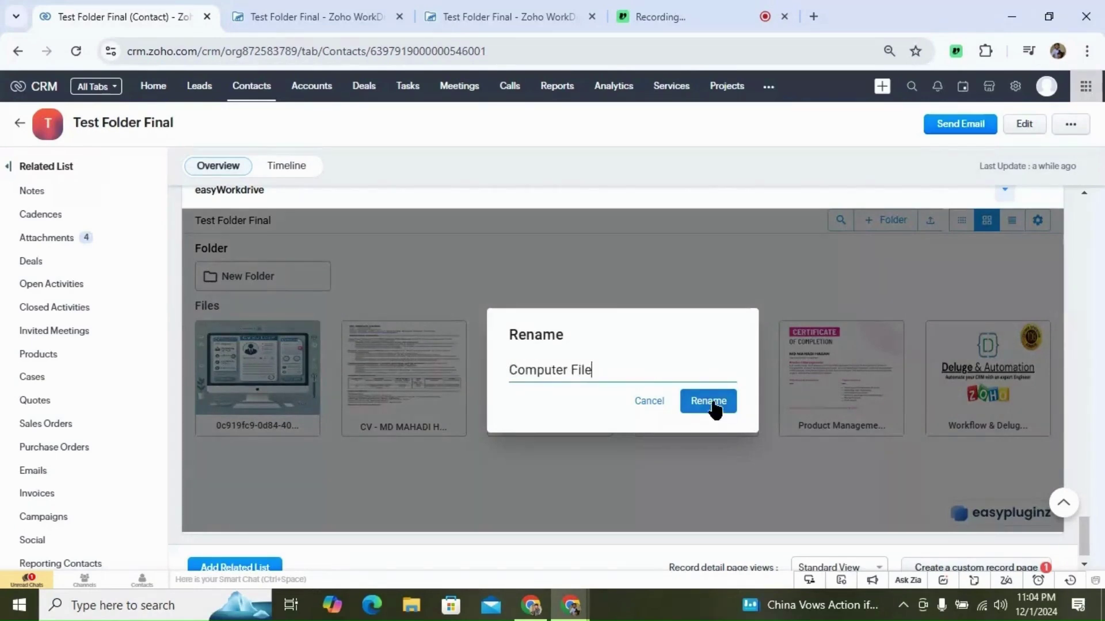
pyautogui.click(713, 402)
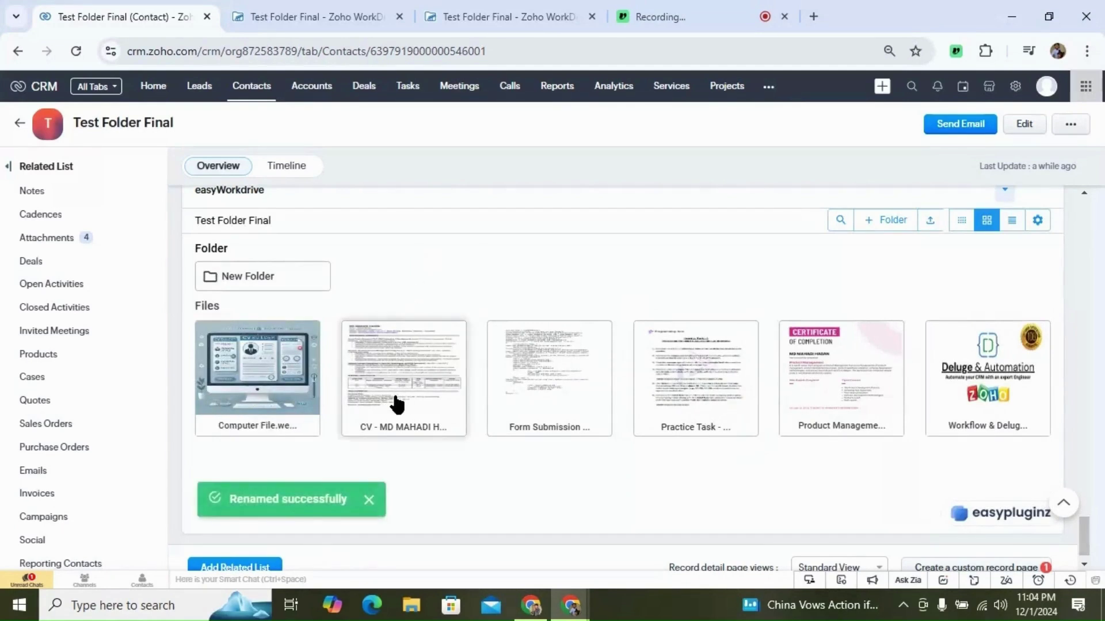
# - Copy the CV document and paste it into New Folder
pyautogui.rightClick(393, 406)
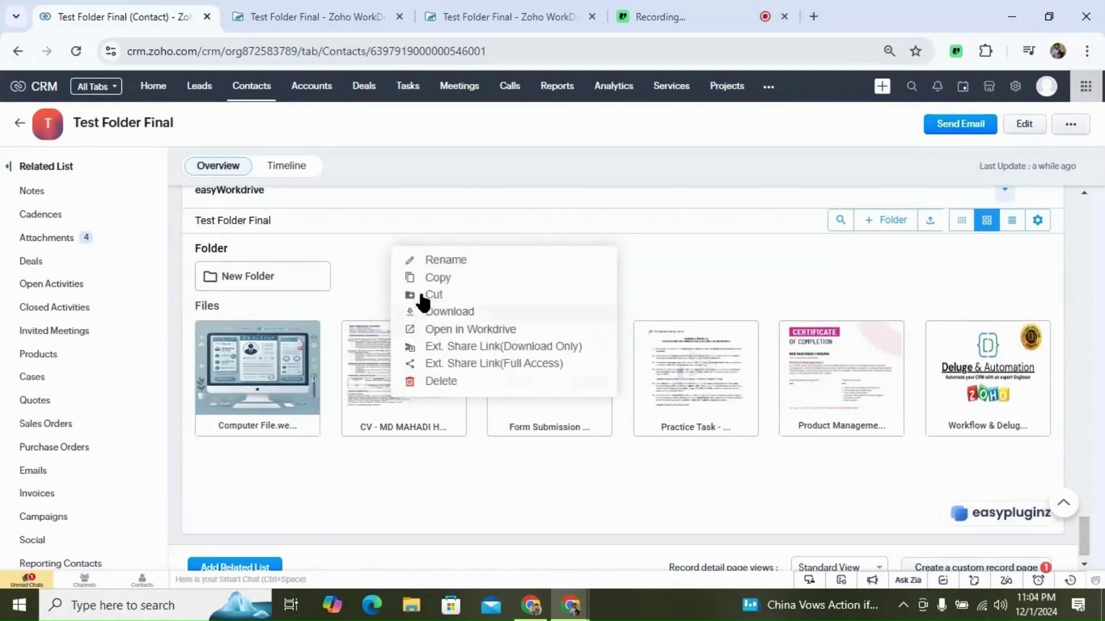
pyautogui.click(433, 284)
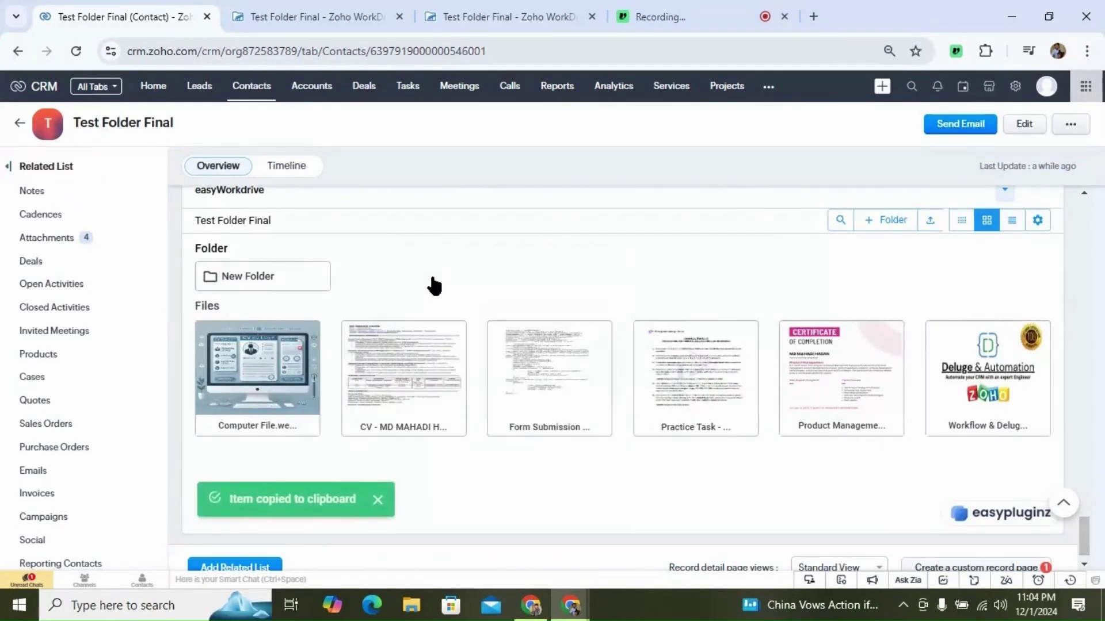
pyautogui.rightClick(268, 278)
pyautogui.click(320, 328)
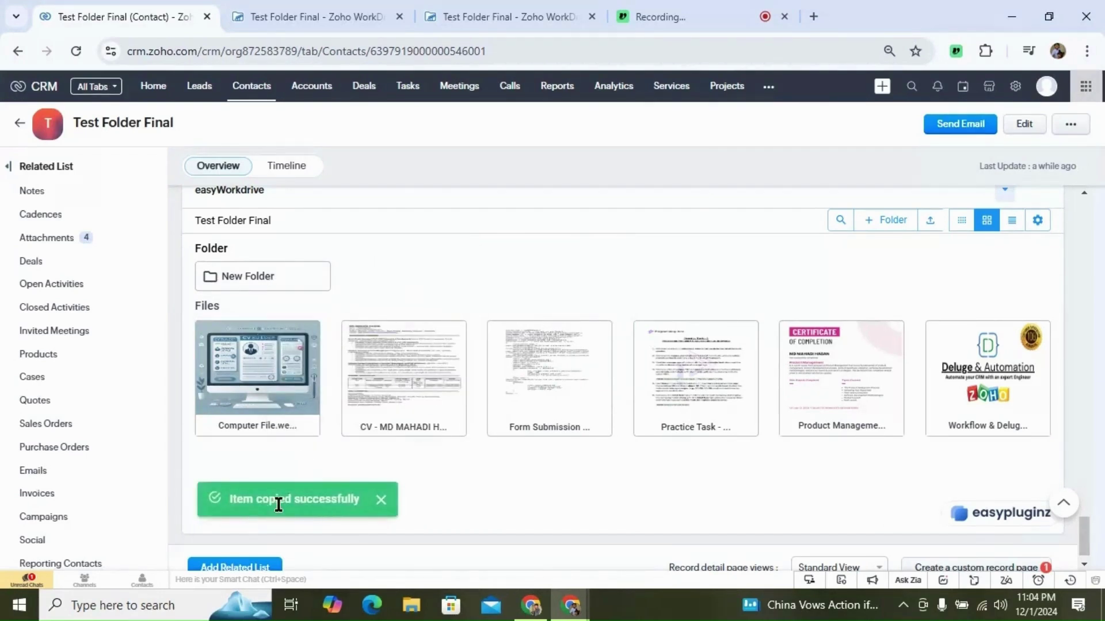
# - Move the Form Submission Code file into New Folder by cutting and pasting it
pyautogui.rightClick(523, 405)
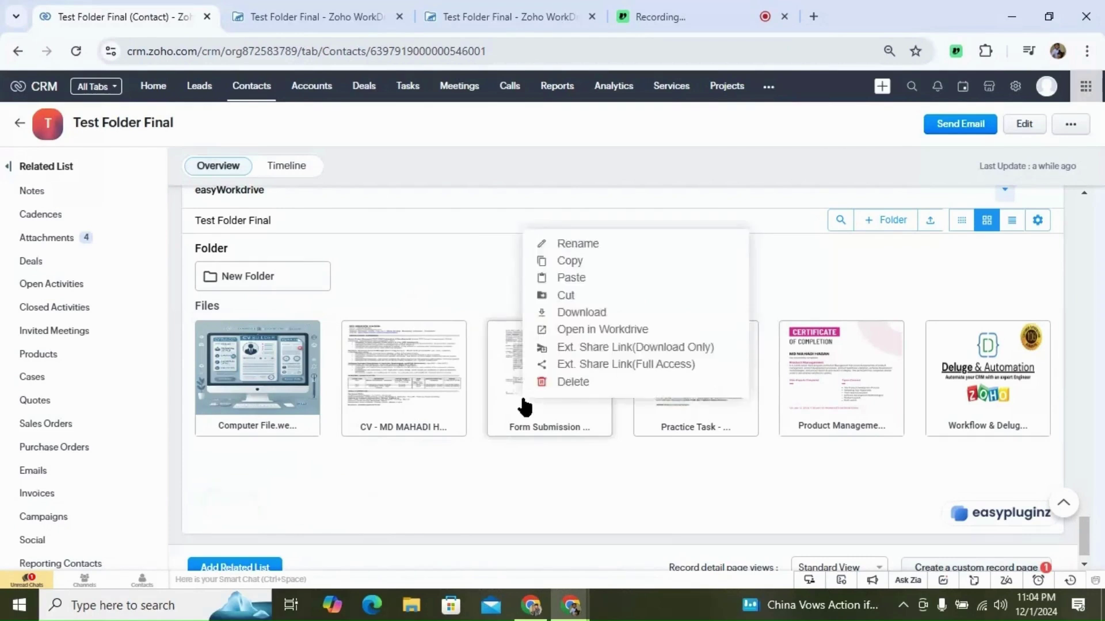
pyautogui.click(582, 295)
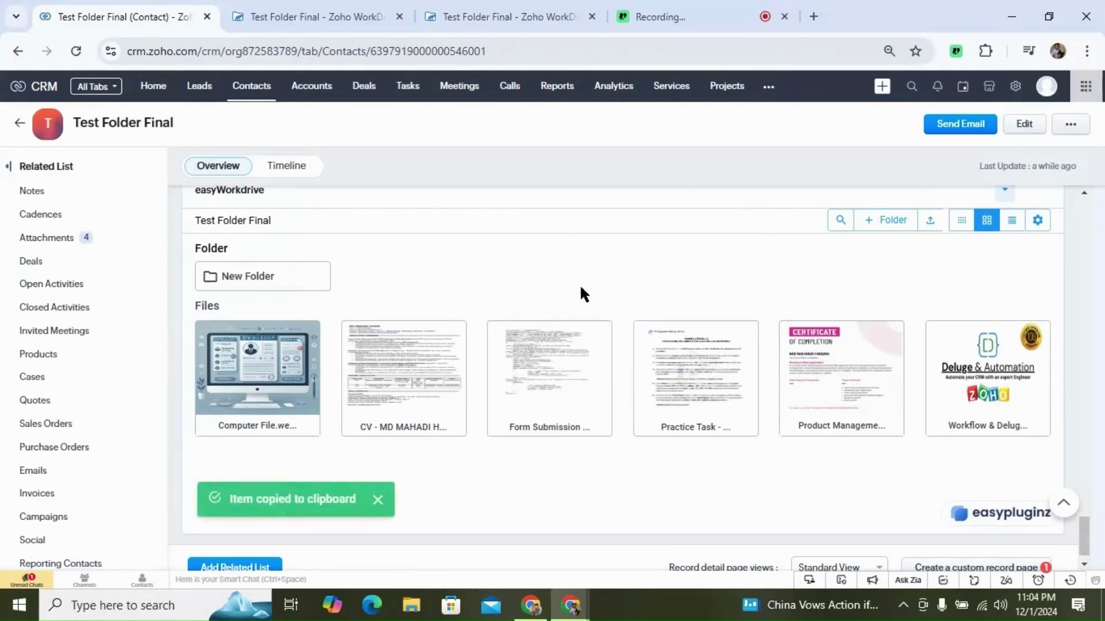
pyautogui.rightClick(275, 282)
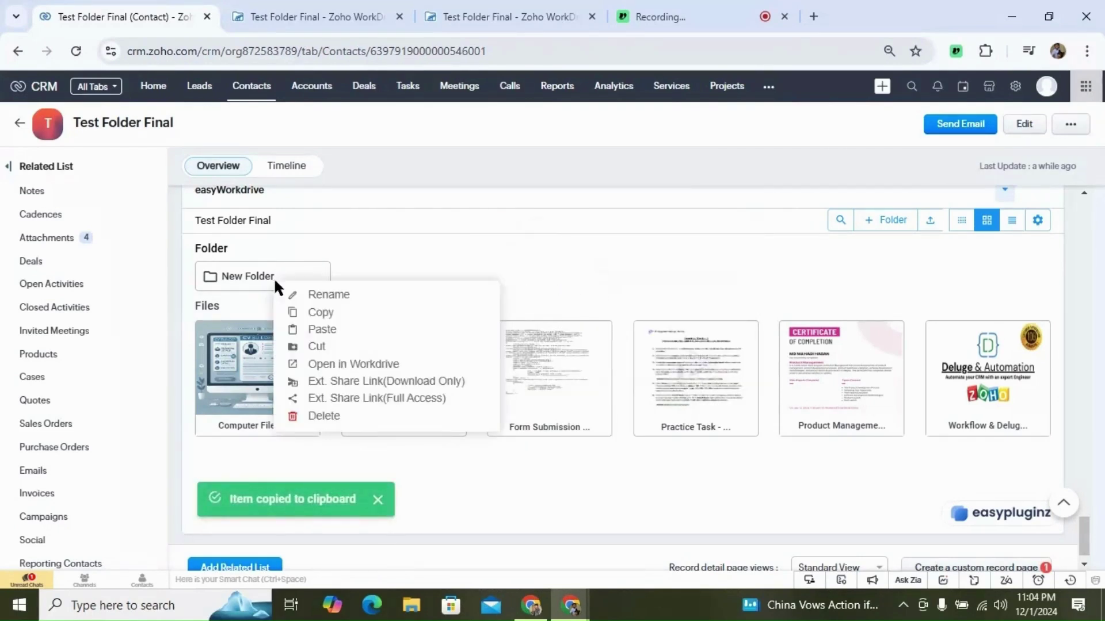
pyautogui.click(332, 333)
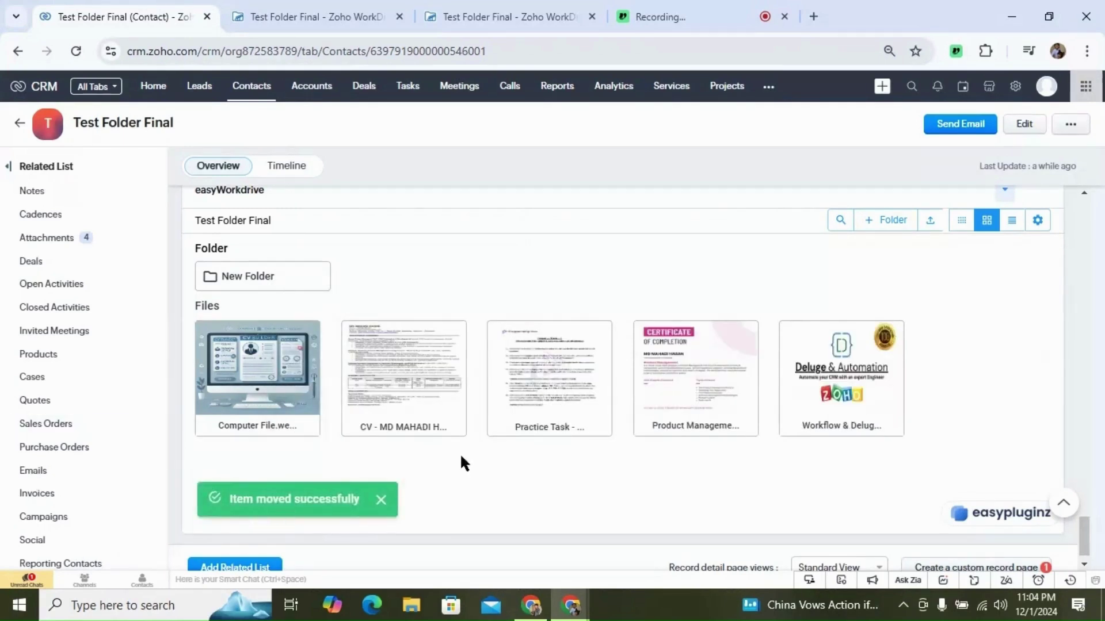
# - Download the Practice Task - 2 PDF from the easyWorkdrive section
pyautogui.rightClick(550, 387)
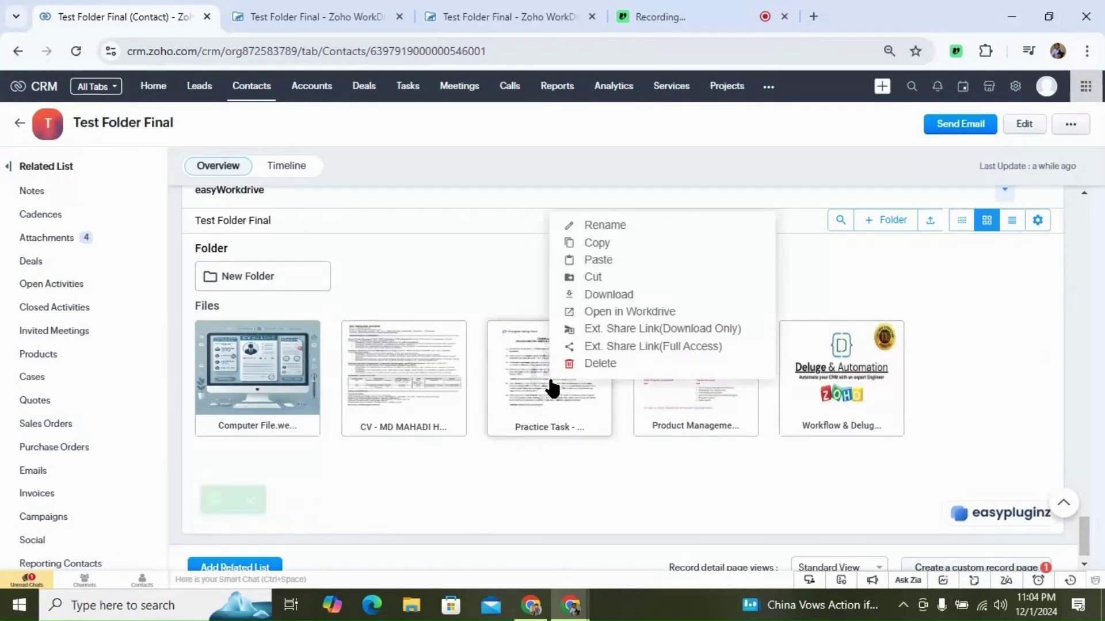
pyautogui.click(608, 295)
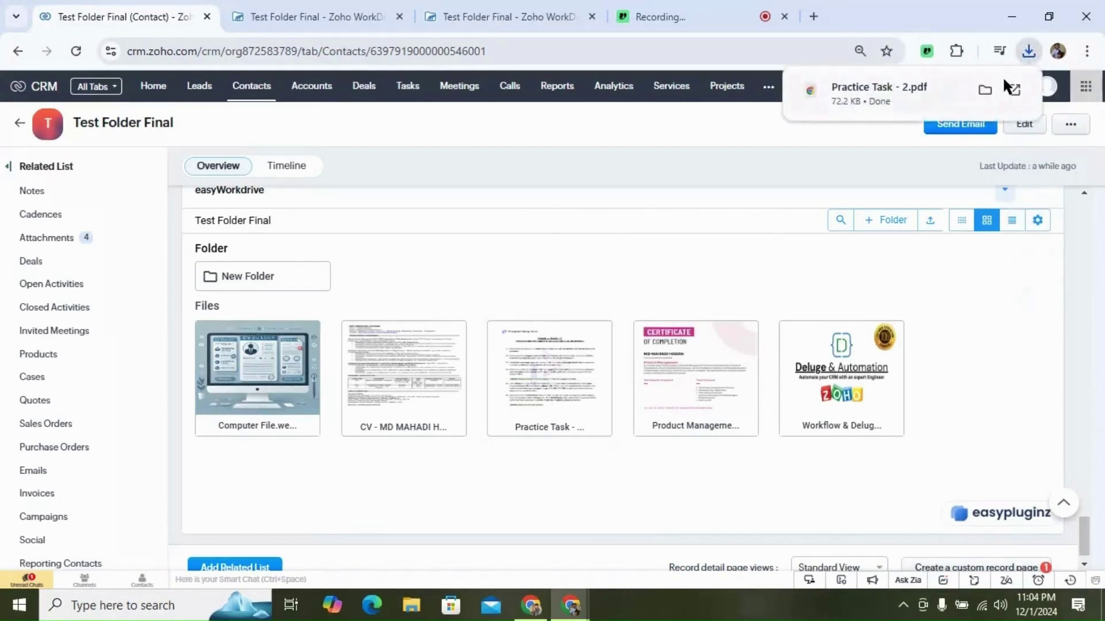
# - Open the Product Management certificate in WorkDrive to view it, and return to the Zoho CRM contact
pyautogui.rightClick(667, 385)
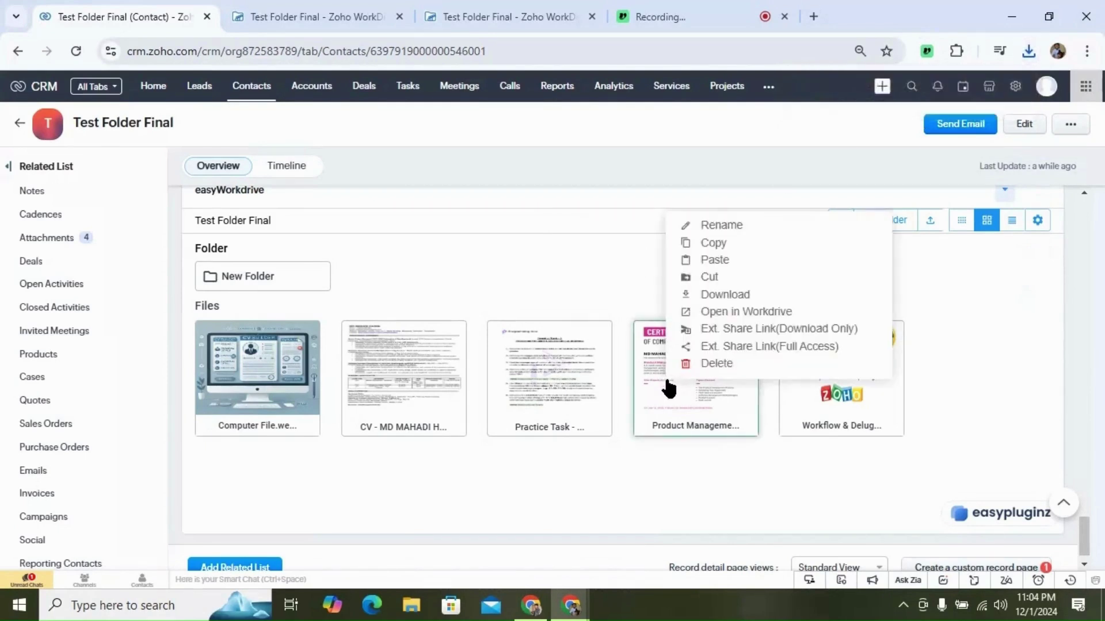
pyautogui.click(721, 312)
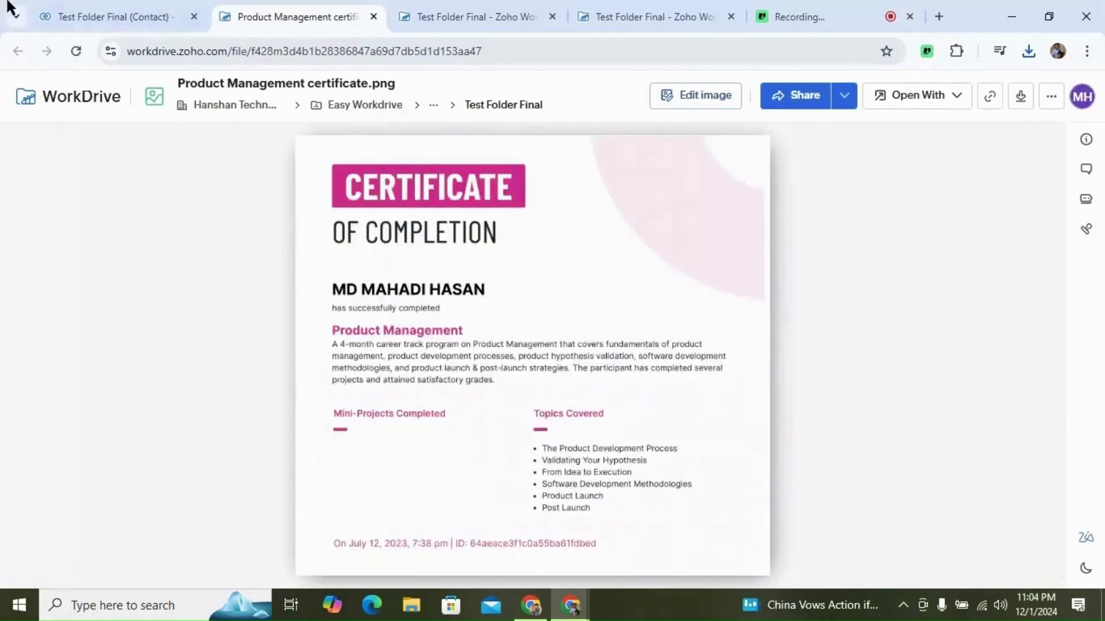
pyautogui.click(60, 8)
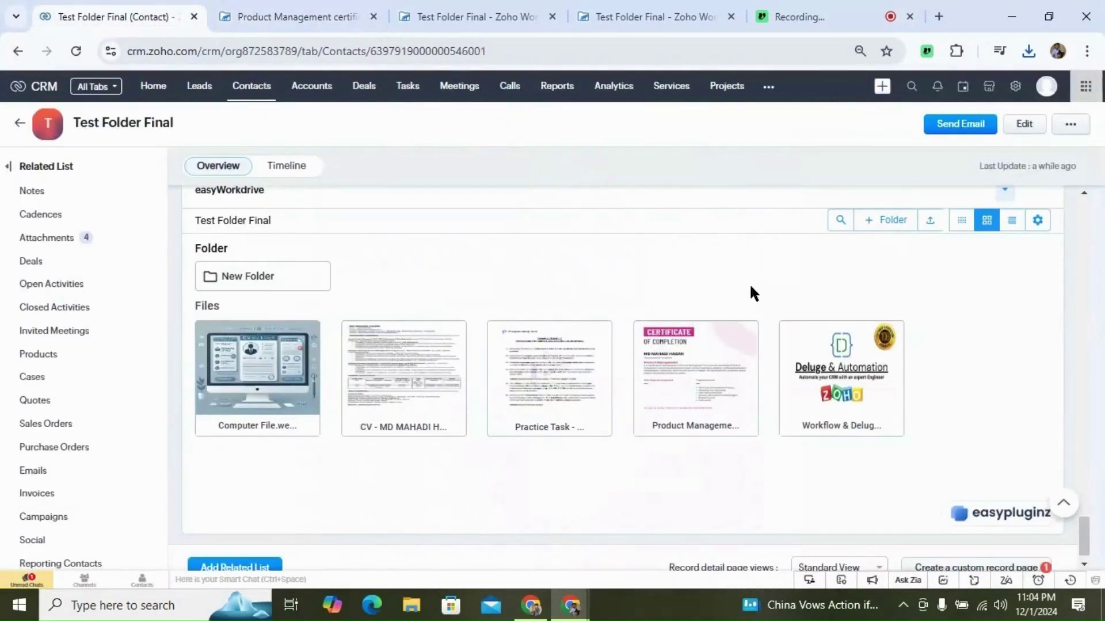
# - Generate a download-only and a full-access external share link for the Workflow & Deluge image
pyautogui.rightClick(823, 364)
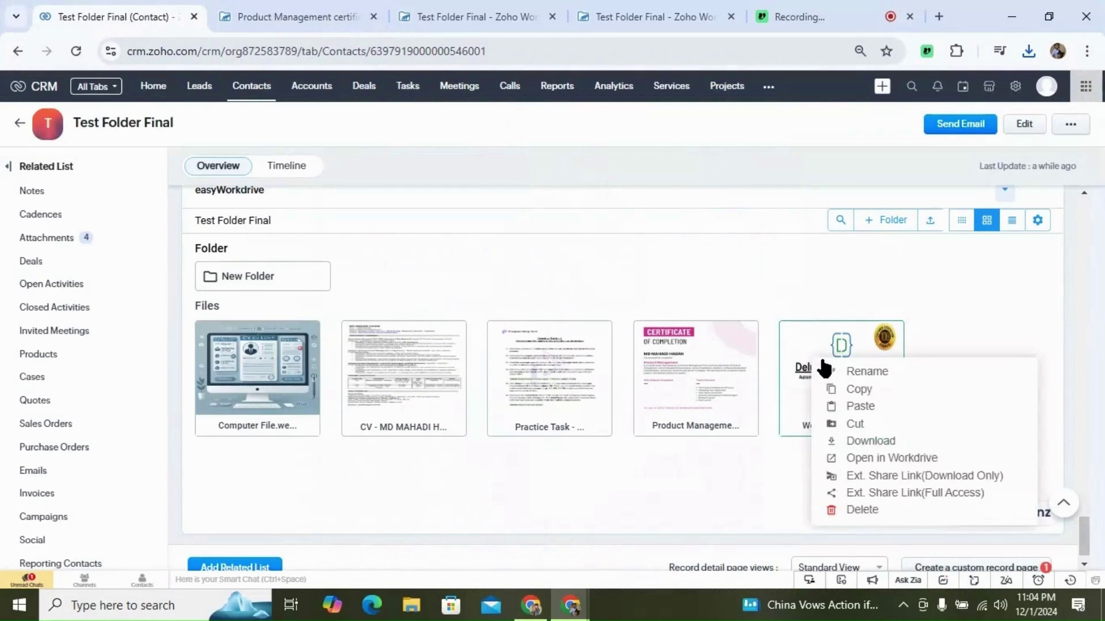
pyautogui.click(919, 478)
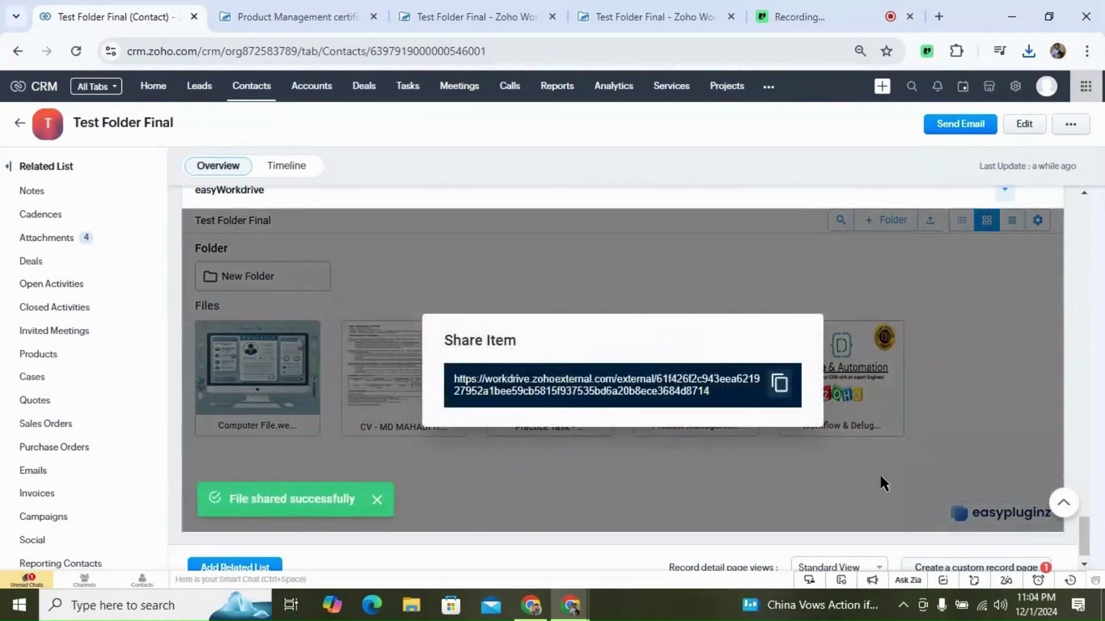
pyautogui.click(883, 482)
pyautogui.rightClick(843, 396)
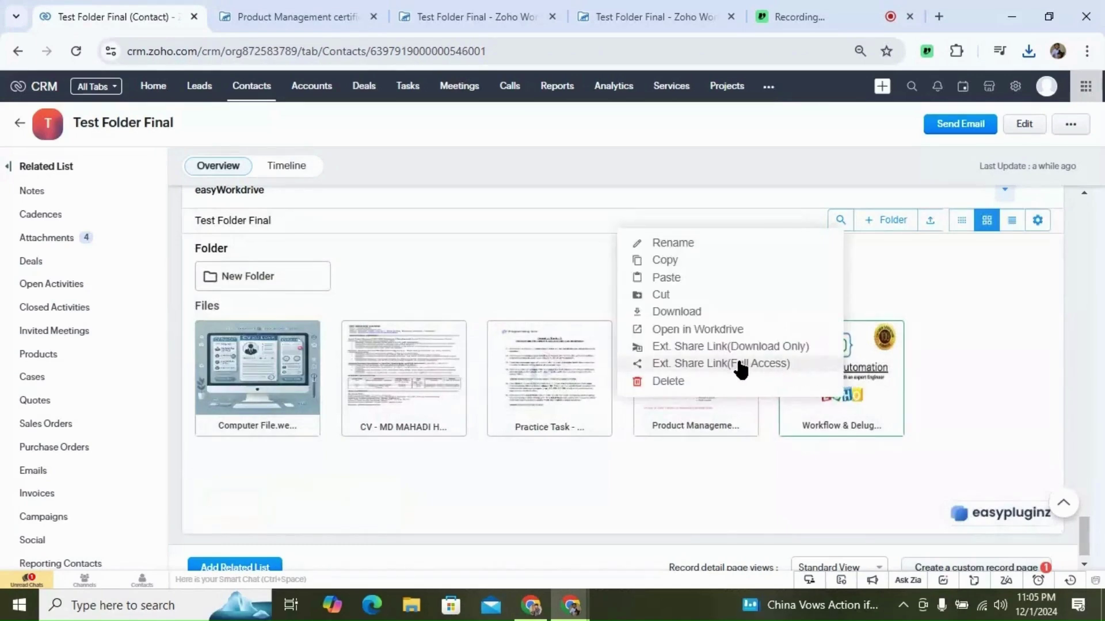
pyautogui.click(742, 364)
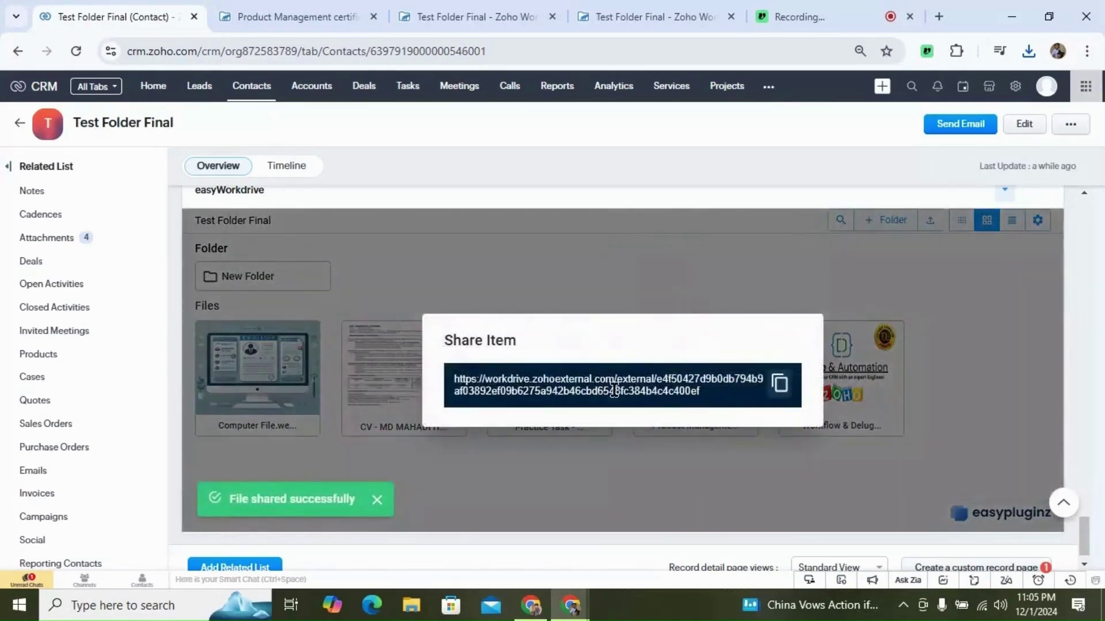
pyautogui.click(784, 510)
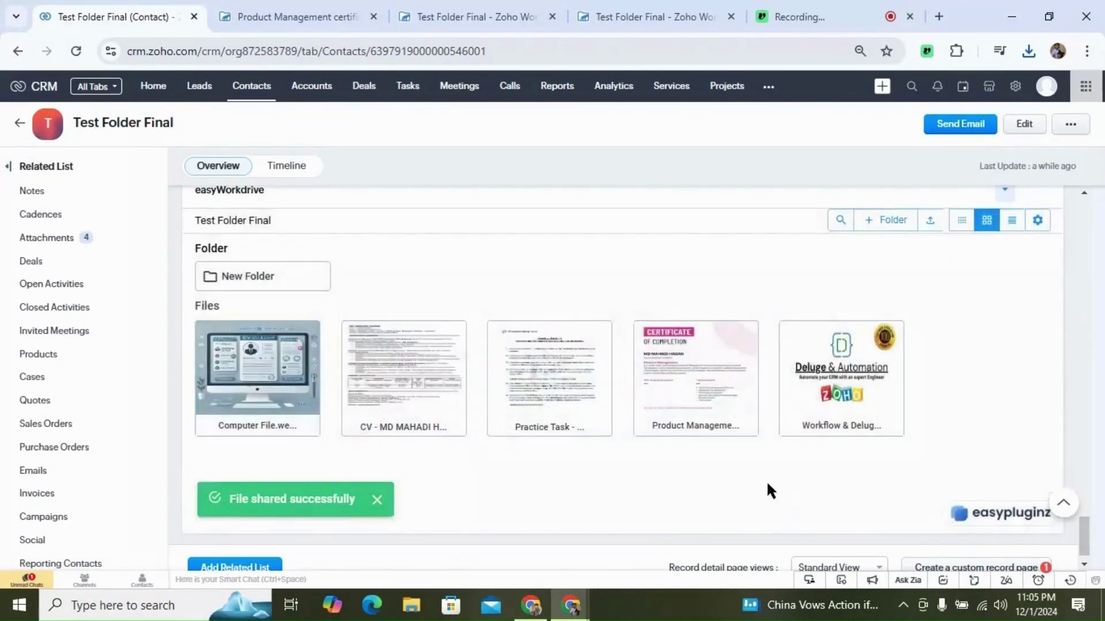
# - Delete the Product Management certificate from the contact's easyWorkdrive section
pyautogui.rightClick(712, 410)
pyautogui.click(744, 384)
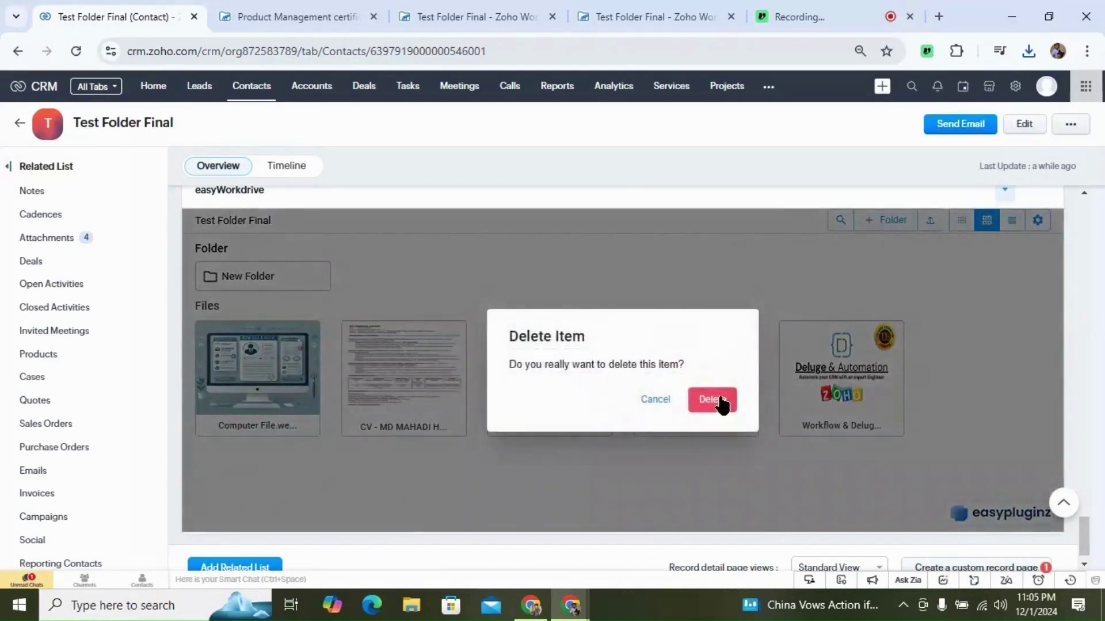
pyautogui.click(713, 404)
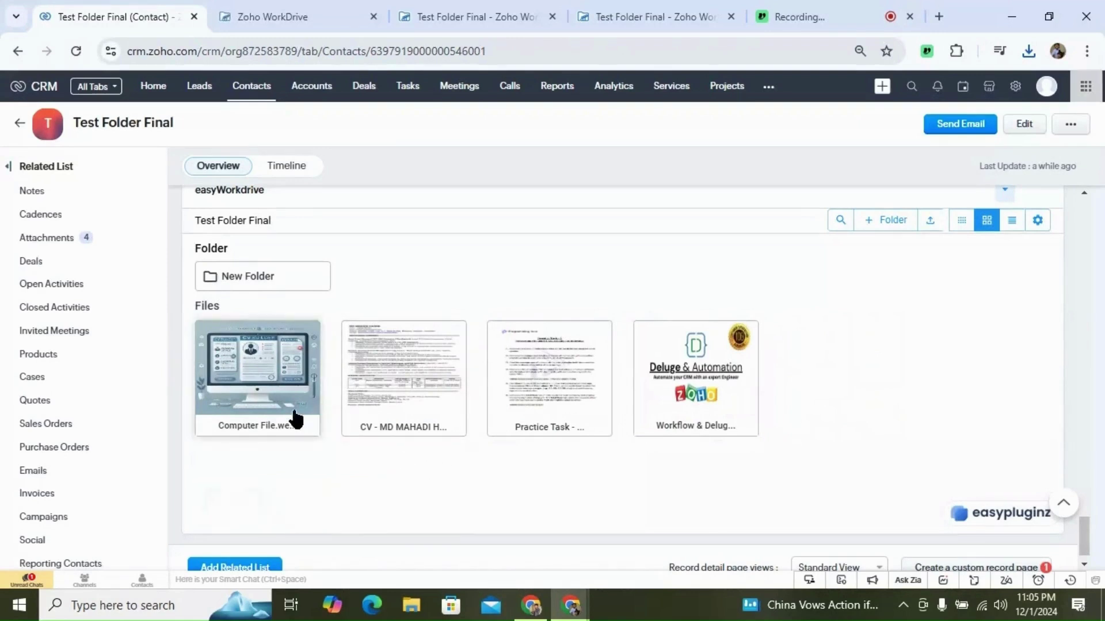
# - Check the Test Folder Final folder in WorkDrive for the certificate's deletion, and return to the Zoho CRM contact
pyautogui.click(309, 9)
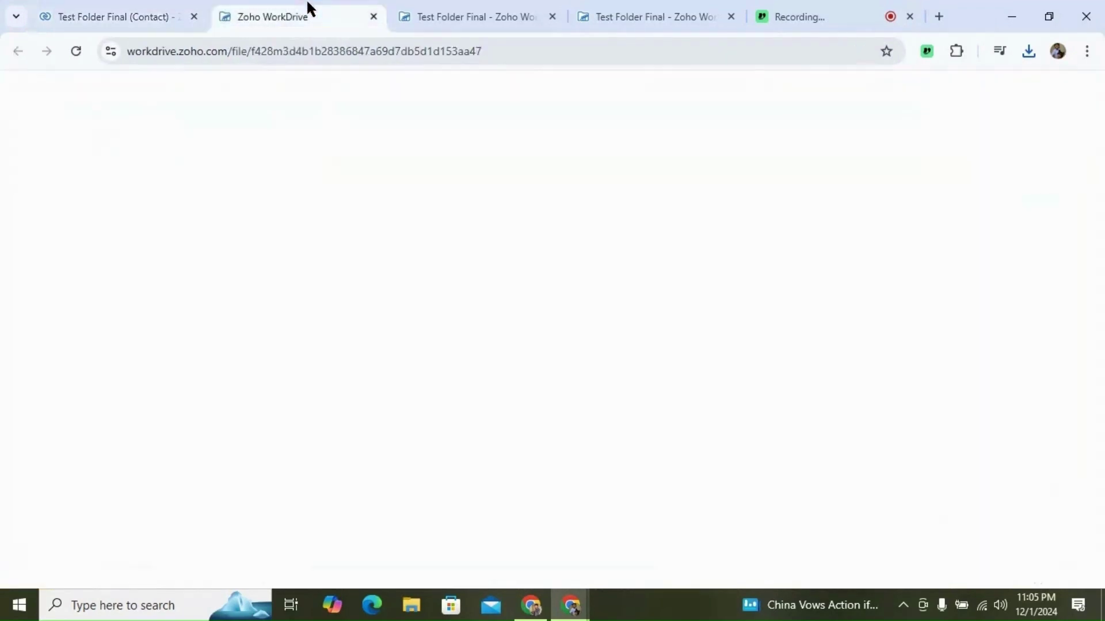
pyautogui.click(434, 10)
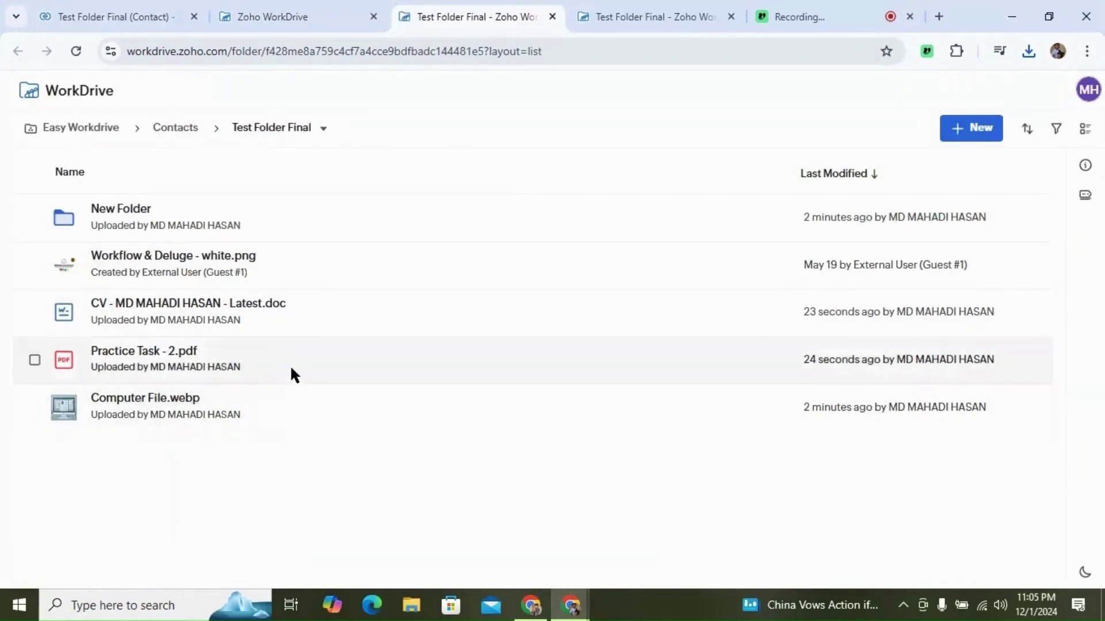
pyautogui.click(95, 7)
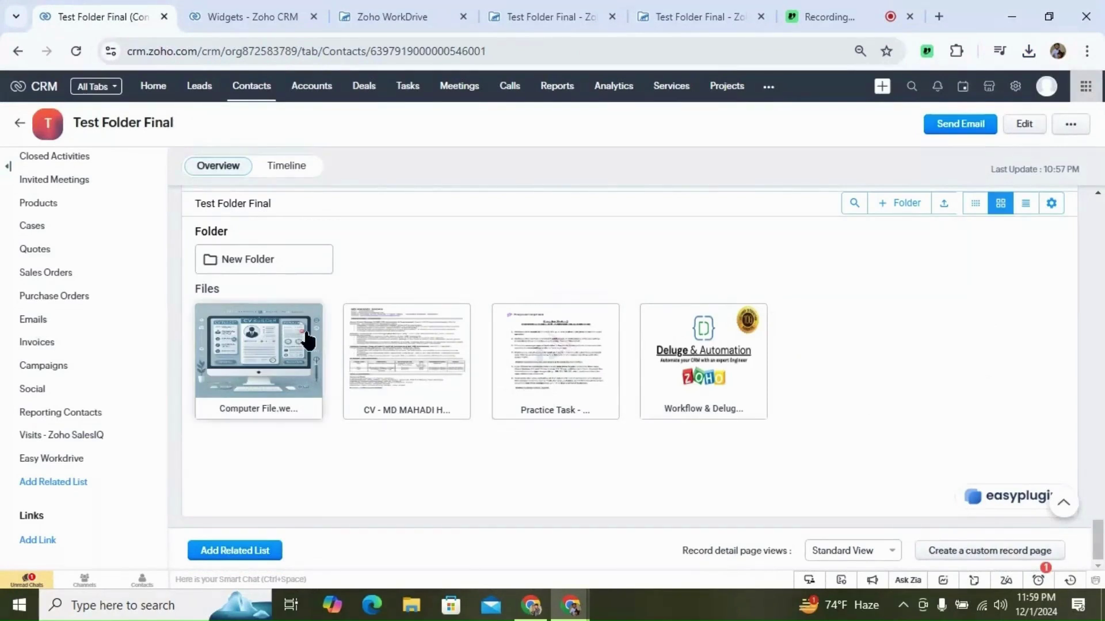
# - Preview the Computer File image, view the CV document in WorkDrive, and return to the contact's file list
pyautogui.click(264, 368)
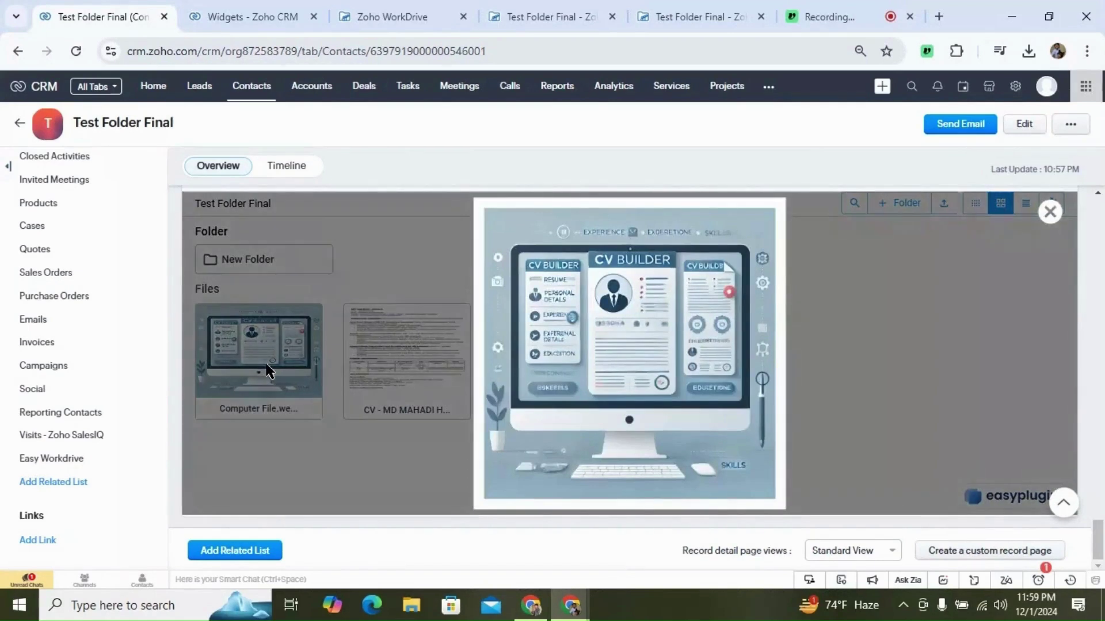
pyautogui.click(930, 361)
pyautogui.click(409, 382)
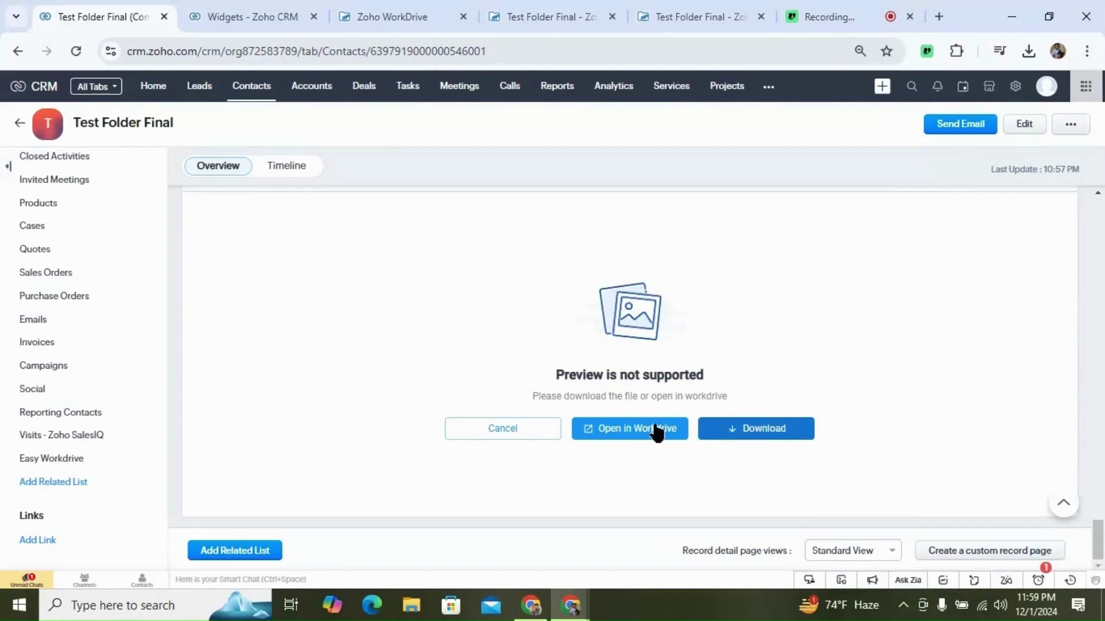
pyautogui.click(616, 441)
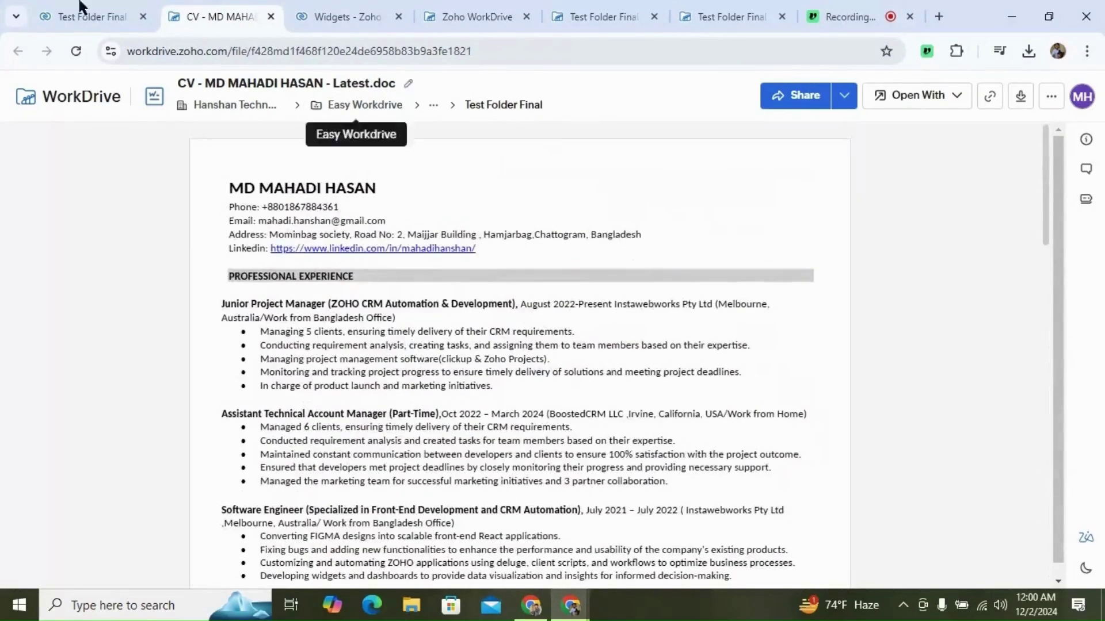
pyautogui.click(92, 16)
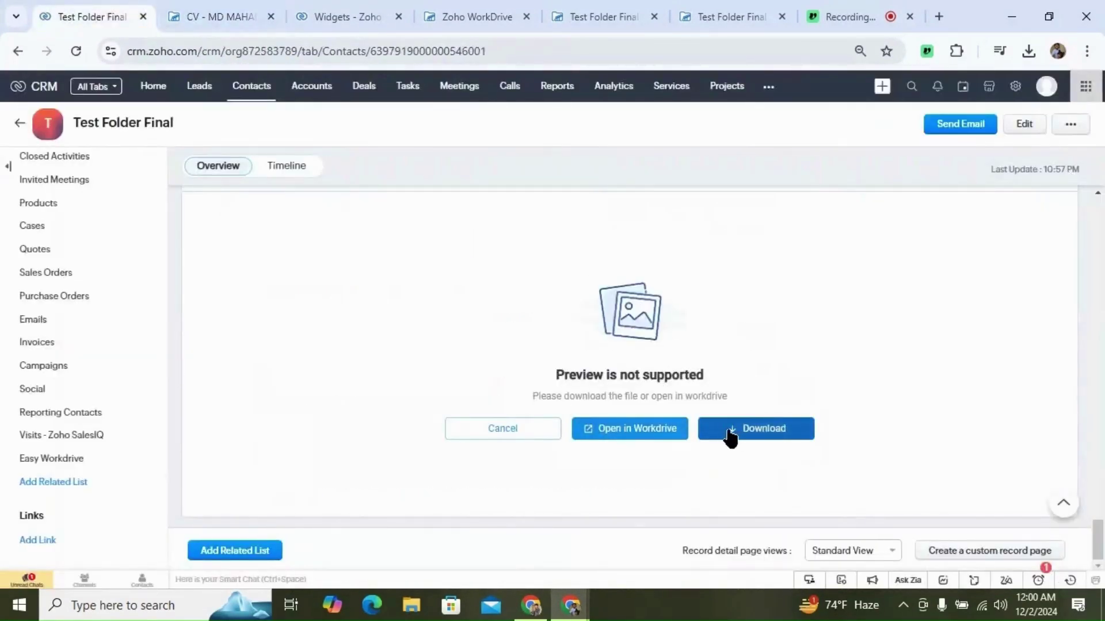
pyautogui.click(547, 426)
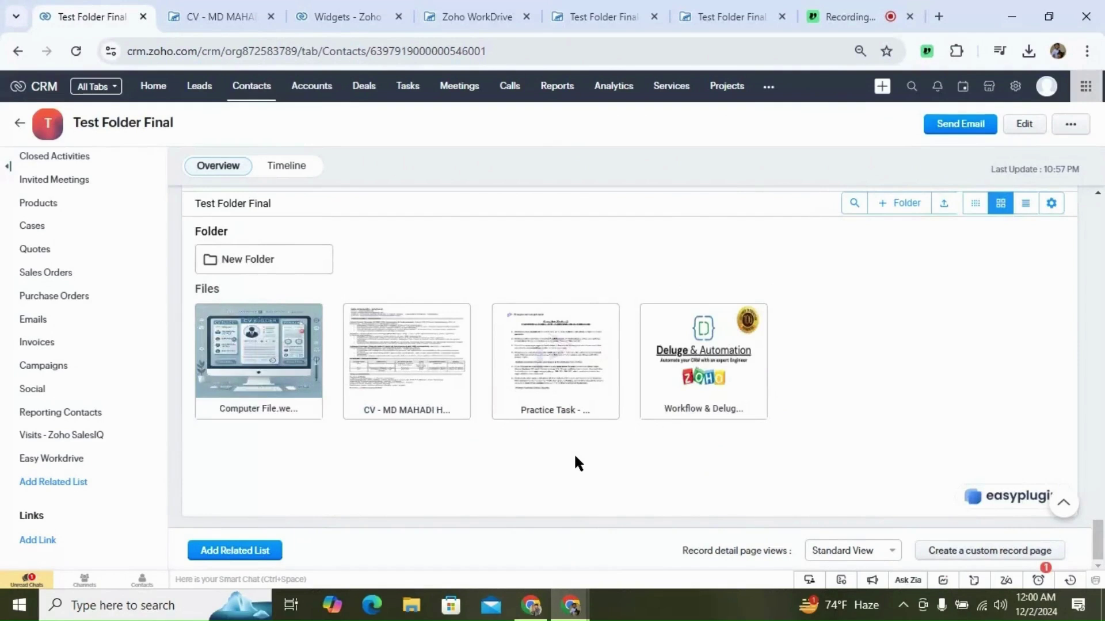
# - Preview the Practice Task - 2 PDF inside the contact and read through its page
pyautogui.click(584, 377)
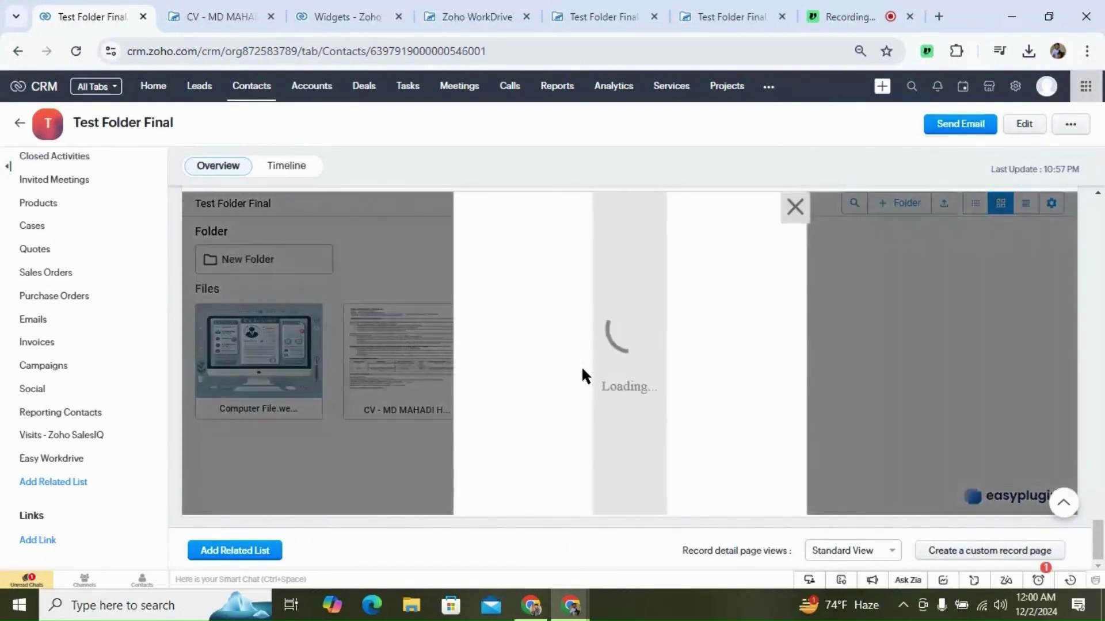
pyautogui.scroll(-4, 653, 326)
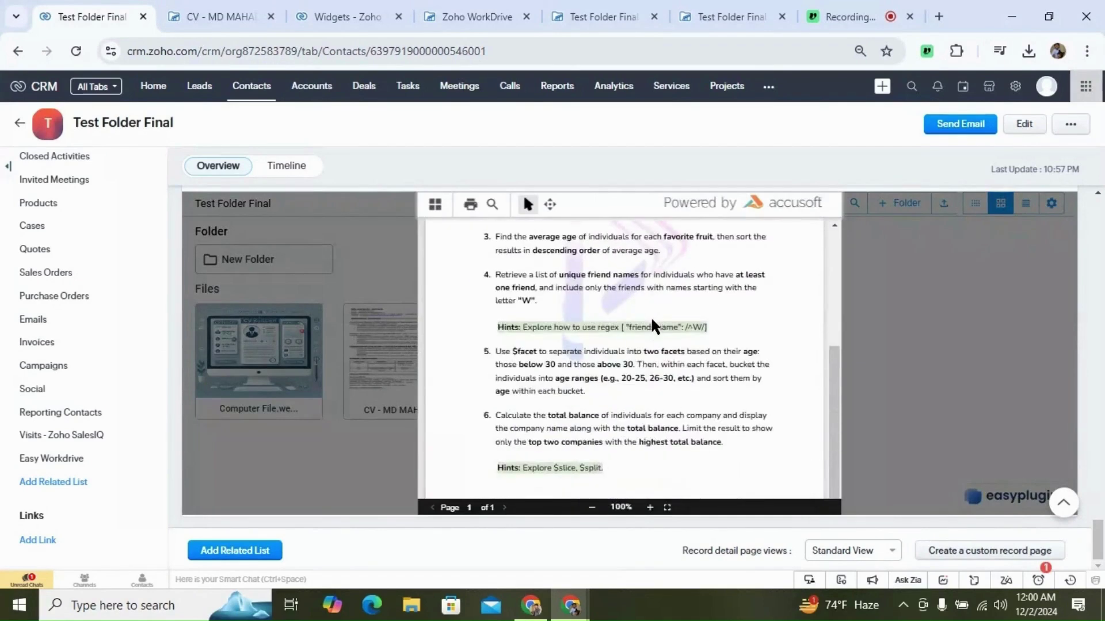
pyautogui.scroll(1, 639, 305)
pyautogui.scroll(-1, 633, 311)
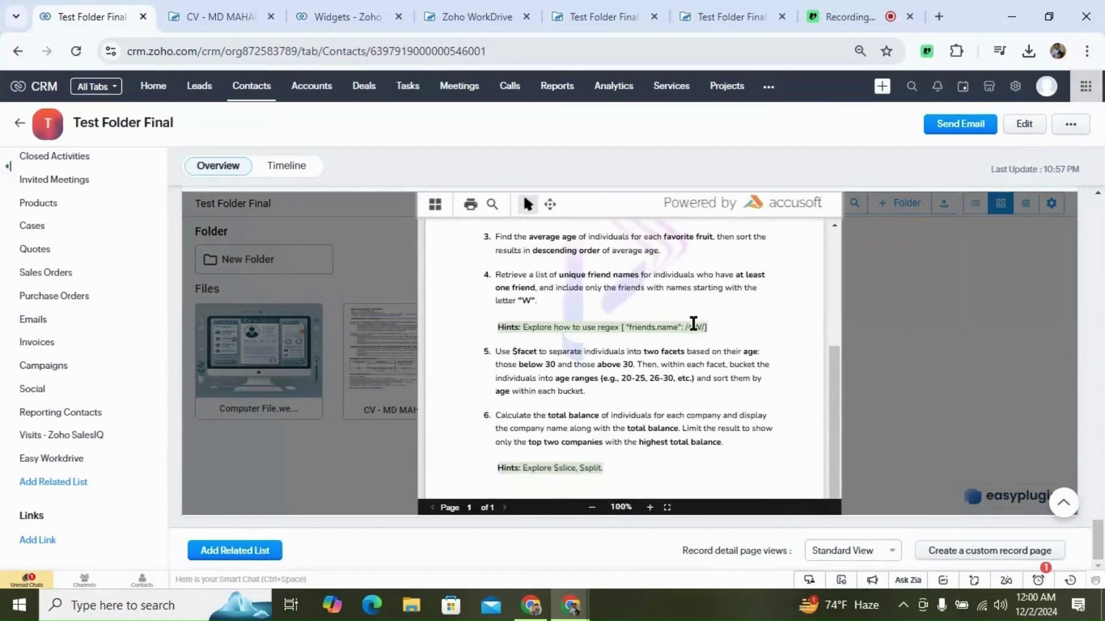
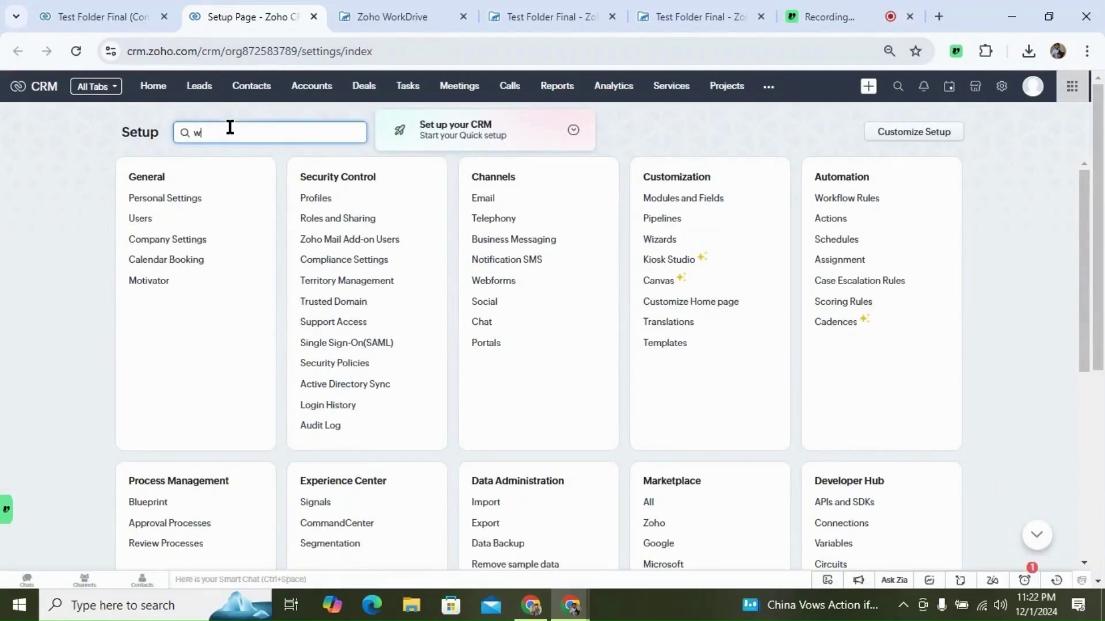
# - Enable Mobile Compatibility for the Workdrive by Easy Pluginz V4 widget in the CRM's widget settings and save it
pyautogui.click(294, 165)
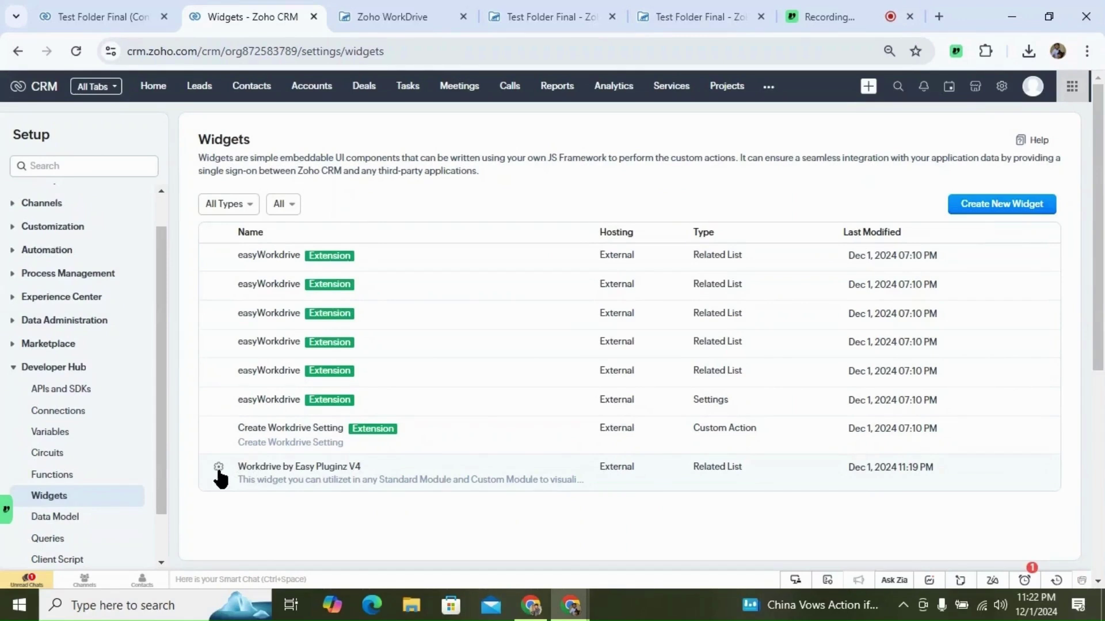
pyautogui.click(219, 467)
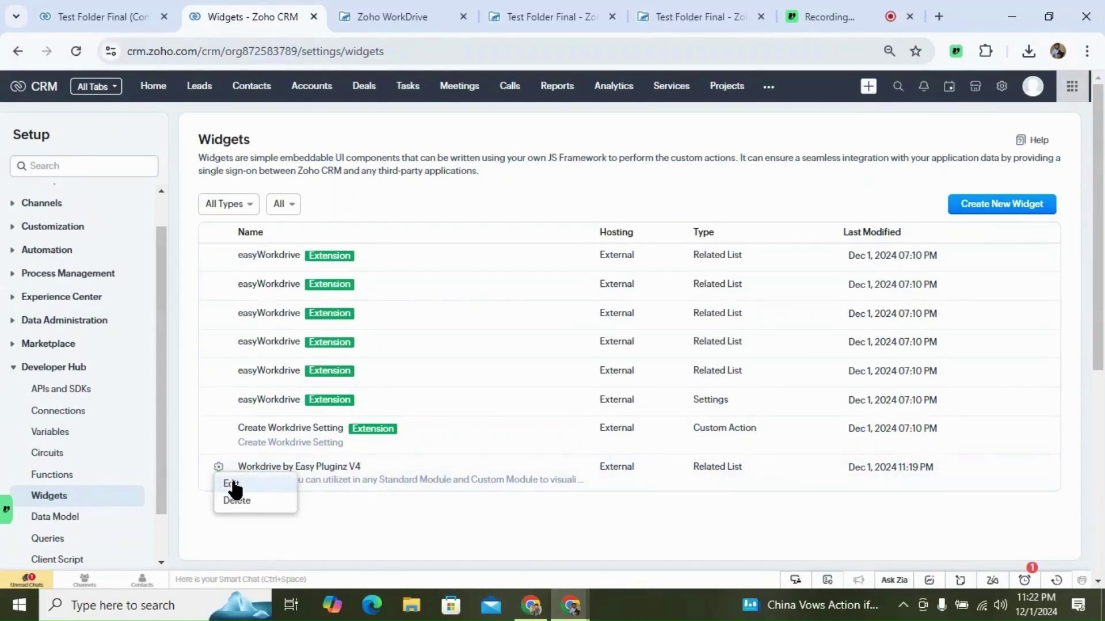
pyautogui.click(232, 483)
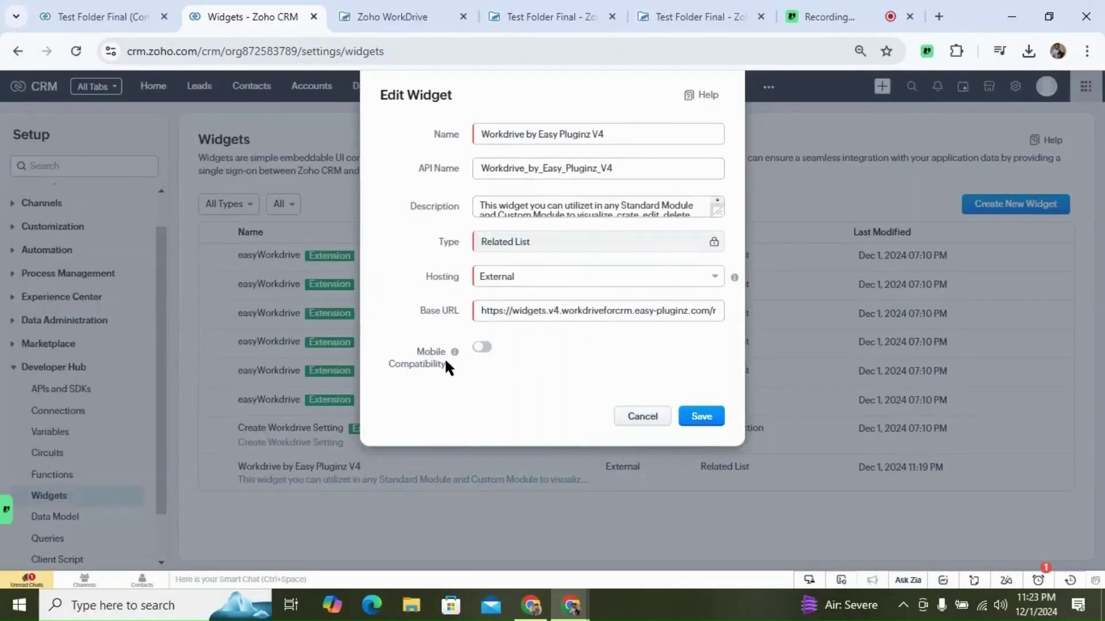
pyautogui.click(483, 348)
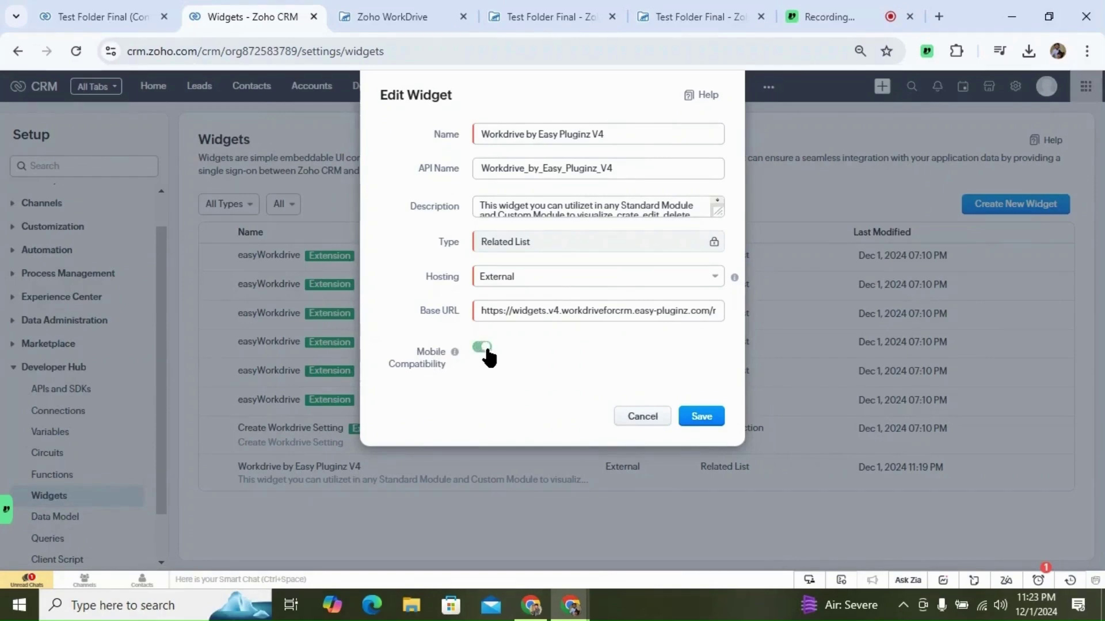
pyautogui.click(699, 420)
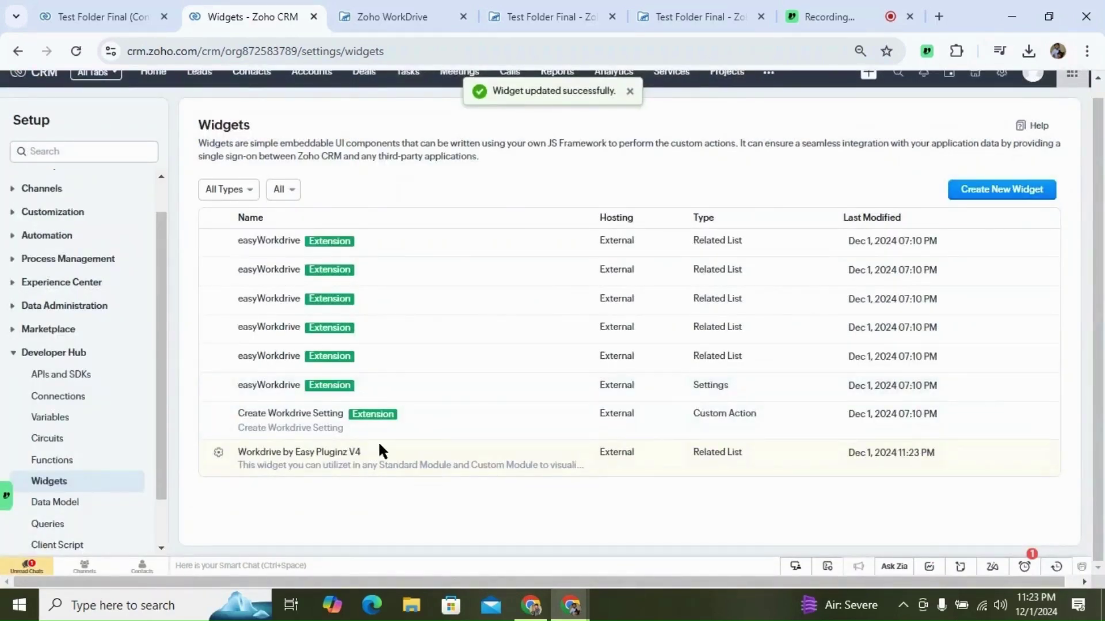
# - Remove easyWorkdrive from the selected related lists of the Test Folder Final contact and save the arrangement
pyautogui.click(143, 13)
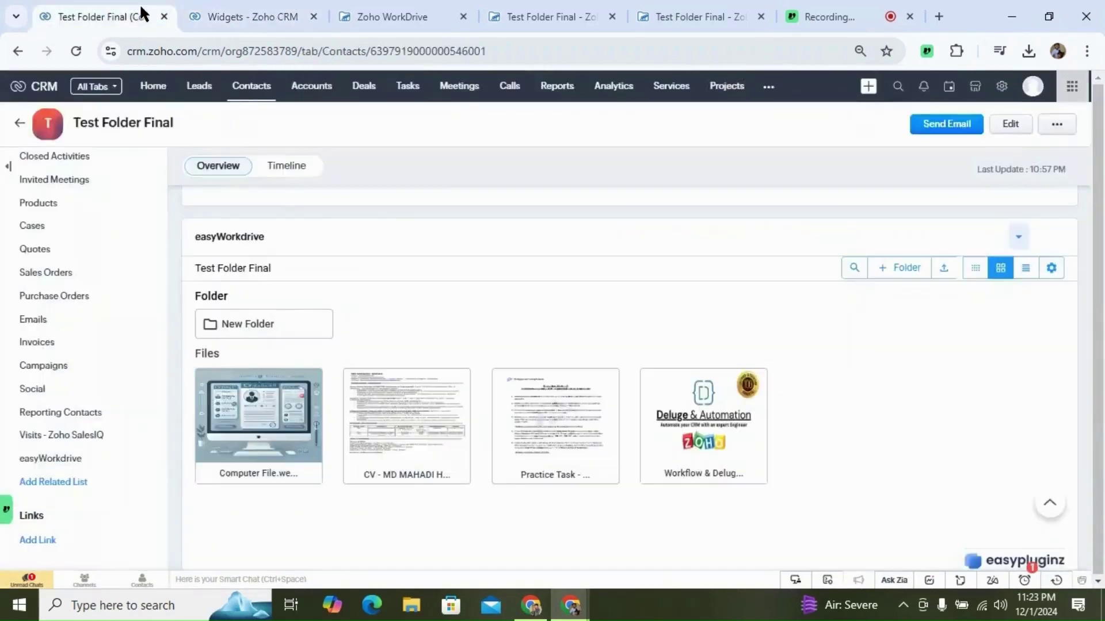
pyautogui.scroll(3, 81, 185)
pyautogui.click(86, 167)
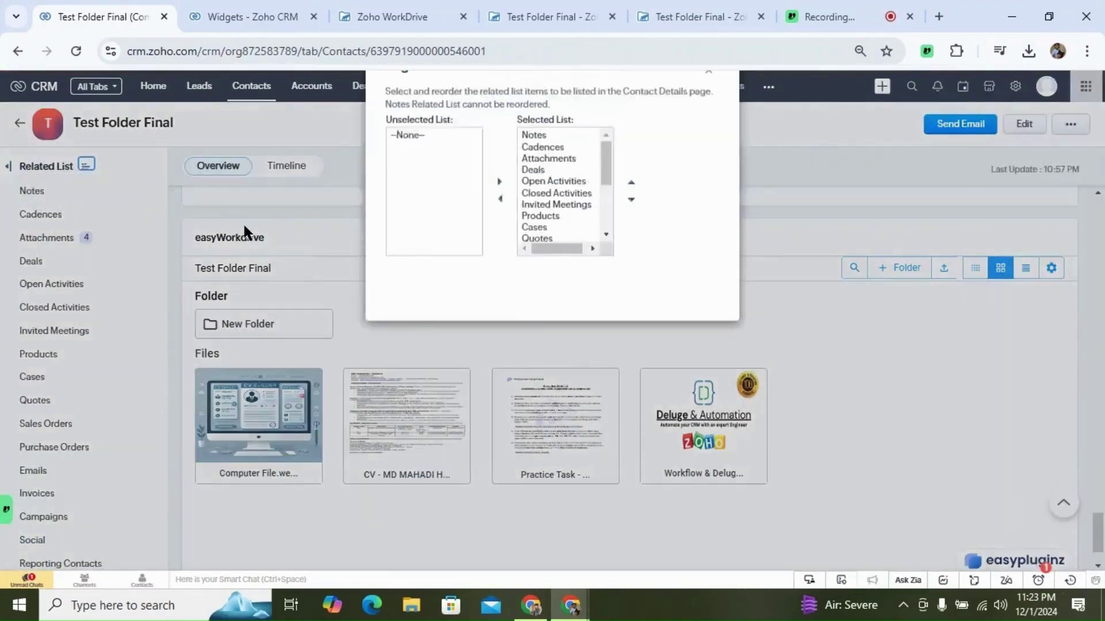
pyautogui.scroll(-3, 550, 224)
pyautogui.click(550, 260)
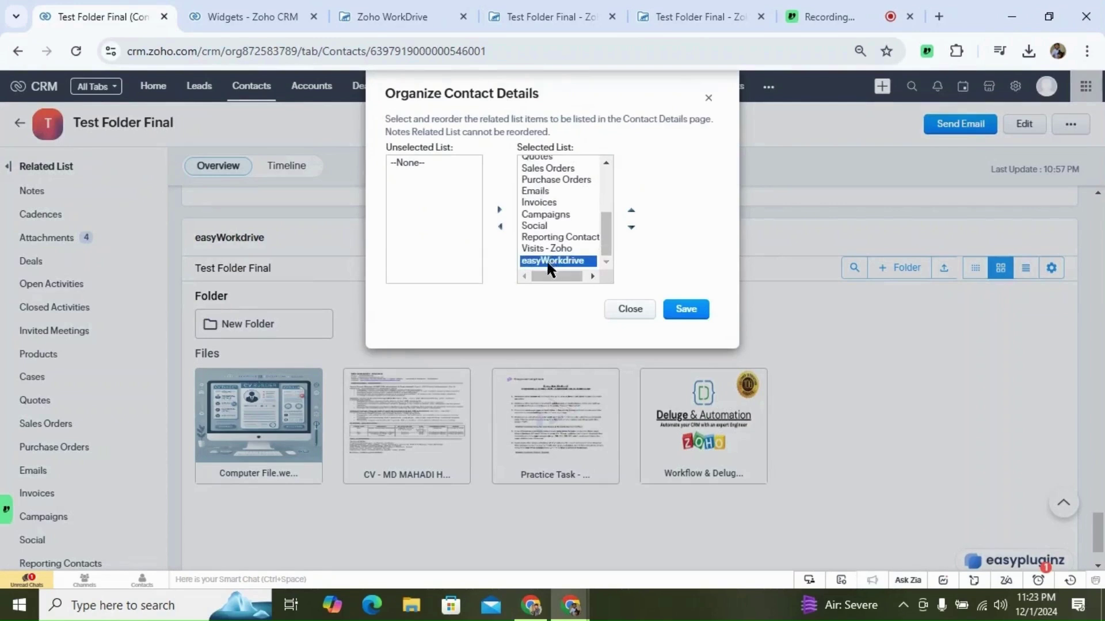
pyautogui.click(500, 226)
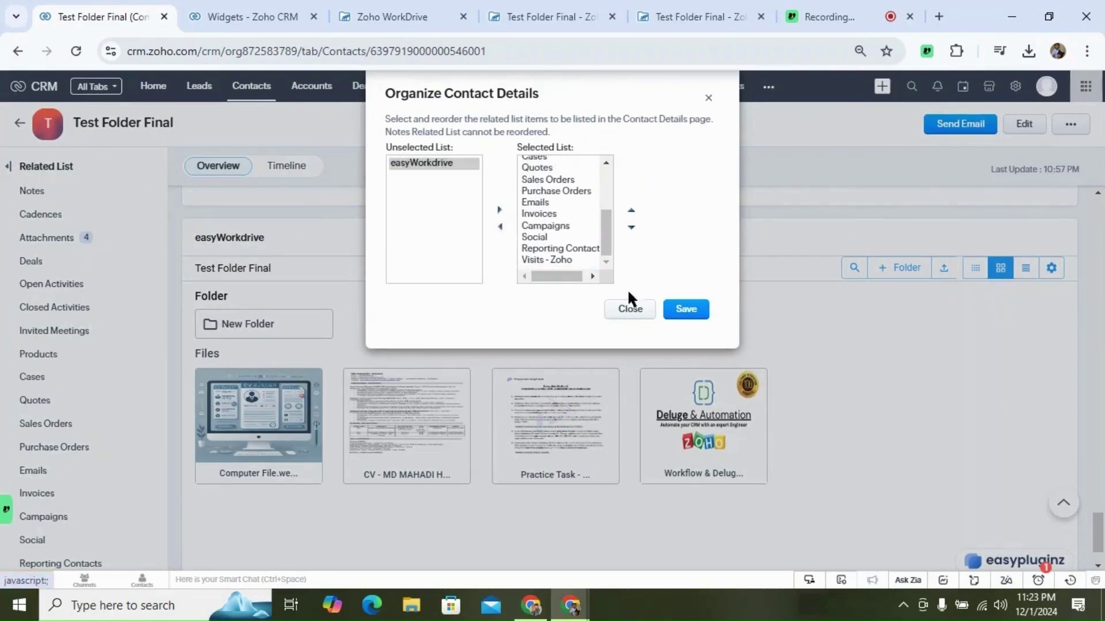
pyautogui.click(686, 309)
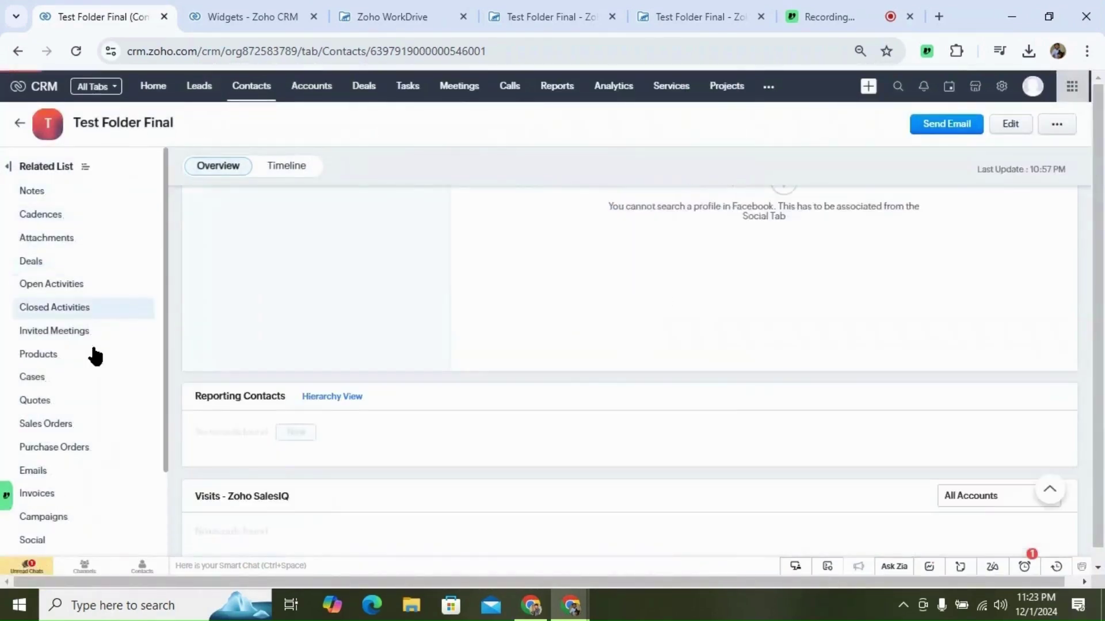
# - Add a custom related list named Easy Workdrive to the contact using the Workdrive by Easy Pluginz V4 widget
pyautogui.scroll(-3, 75, 403)
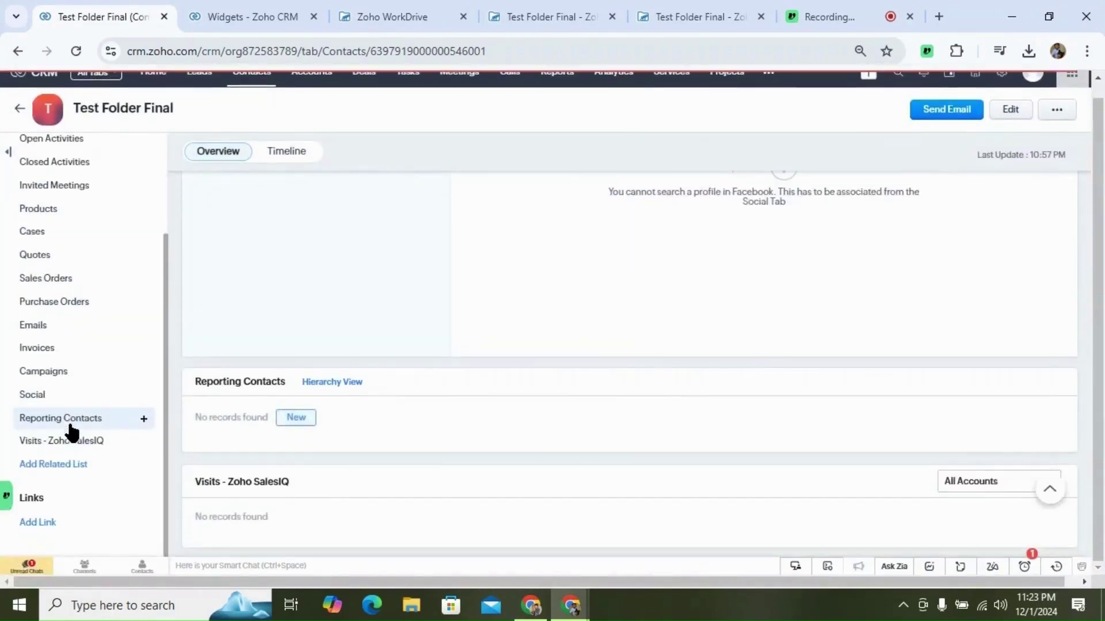
pyautogui.click(62, 466)
pyautogui.click(476, 190)
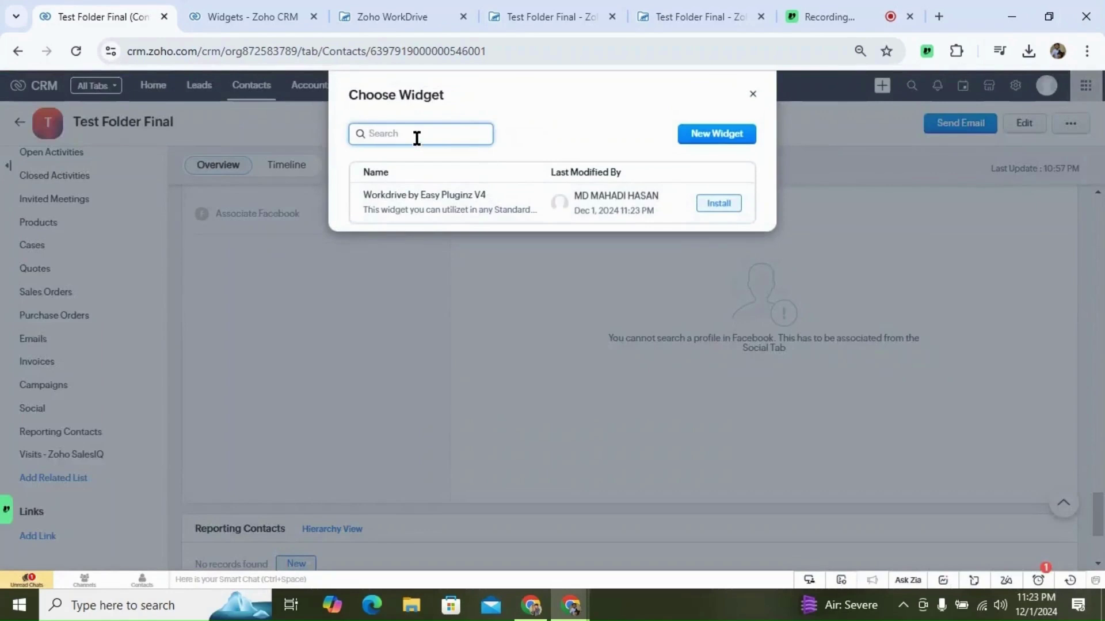
pyautogui.click(720, 206)
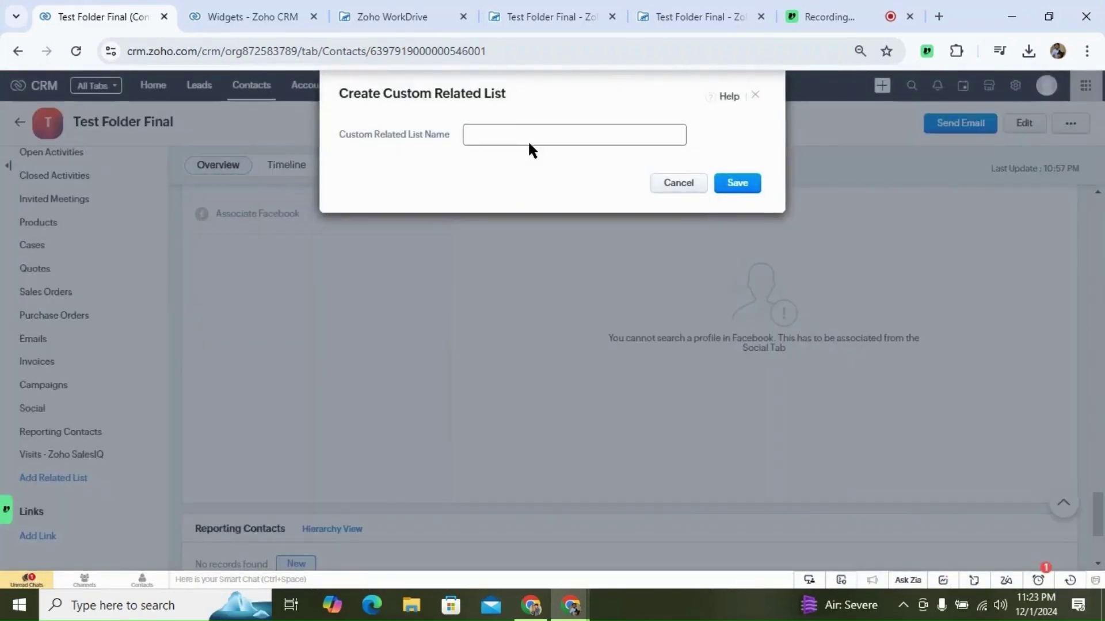
pyautogui.click(525, 134)
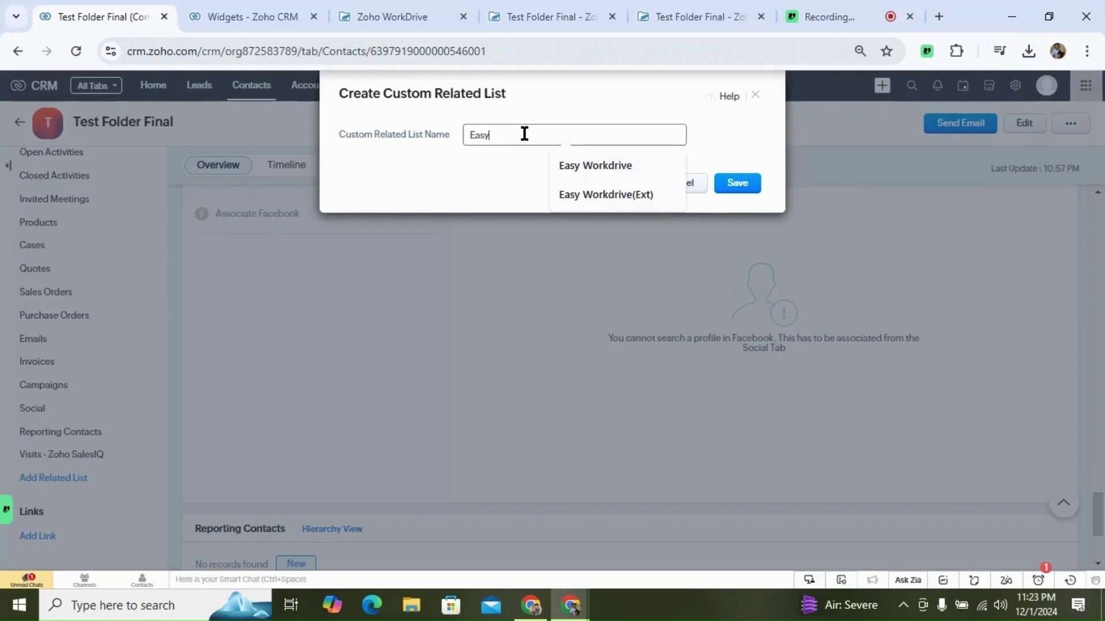
pyautogui.write('Easy Workdrive')
pyautogui.click(602, 106)
pyautogui.click(747, 193)
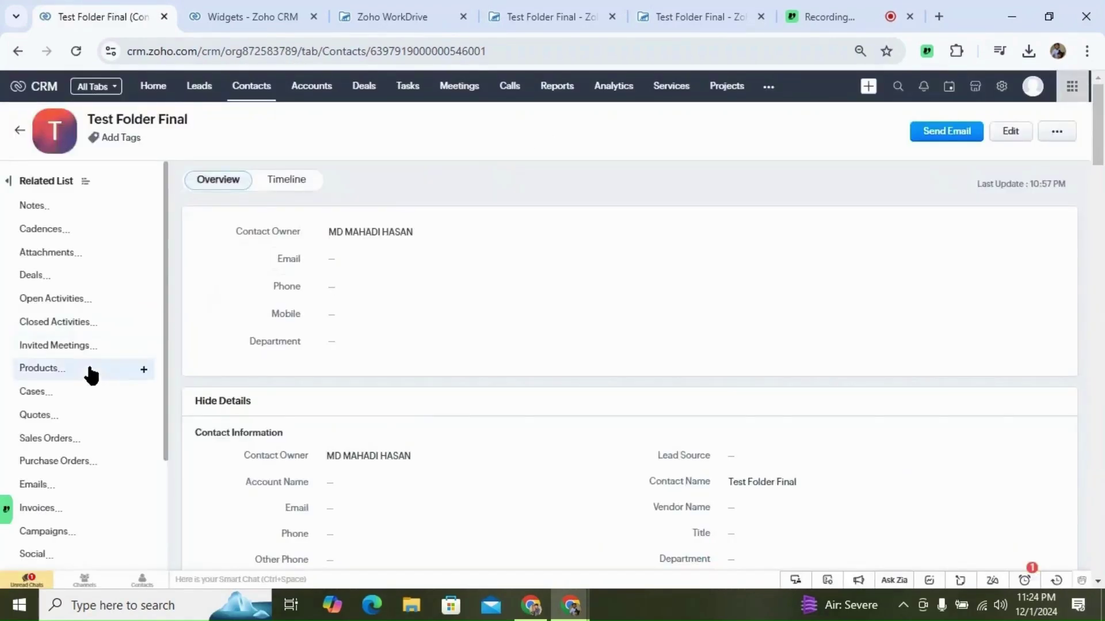
# - Go to the Easy Workdrive related list on the contact page
pyautogui.scroll(-4, 92, 370)
pyautogui.scroll(-3, 81, 374)
pyautogui.click(62, 458)
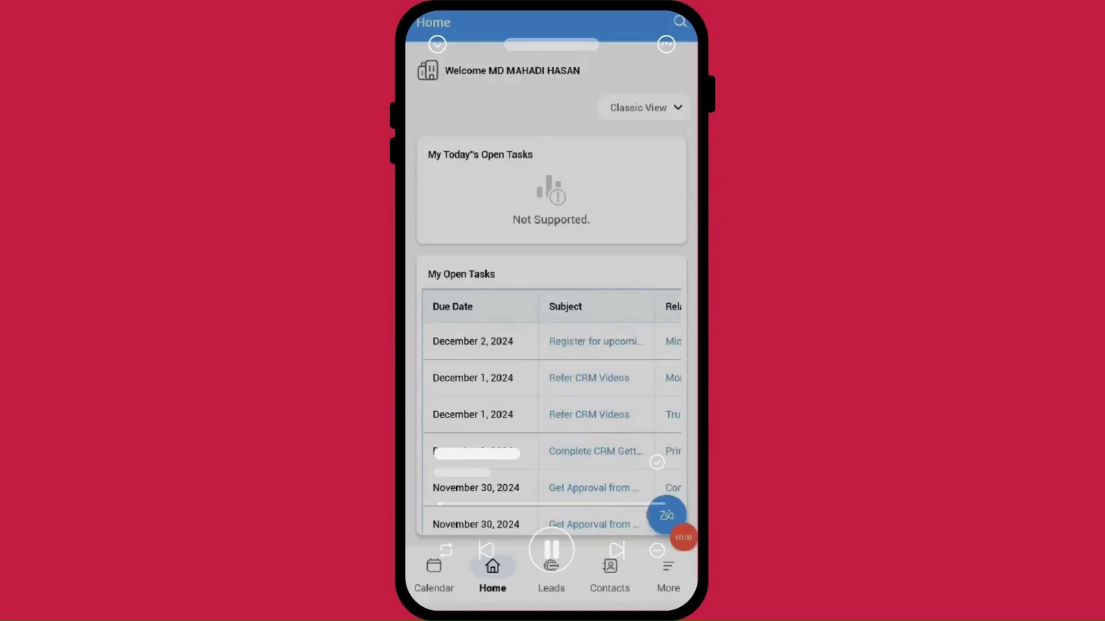
# - Switch to the Zoho CRM mobile app and open the Easy Workdrive widget of the Test Folder Final contact
pyautogui.click(610, 573)
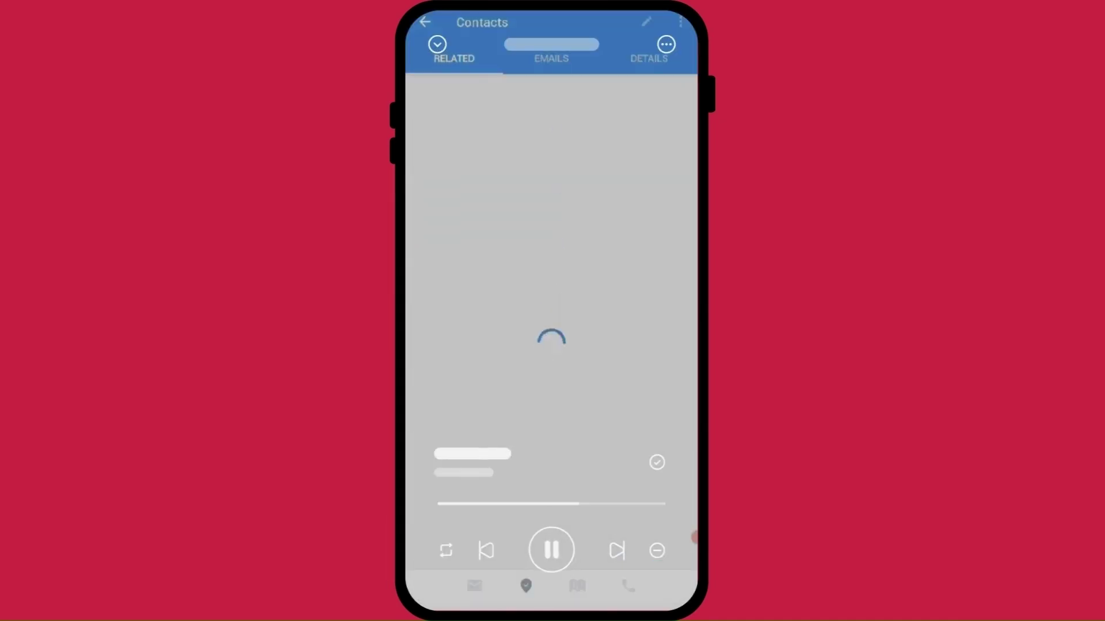
pyautogui.scroll(-3, 551, 311)
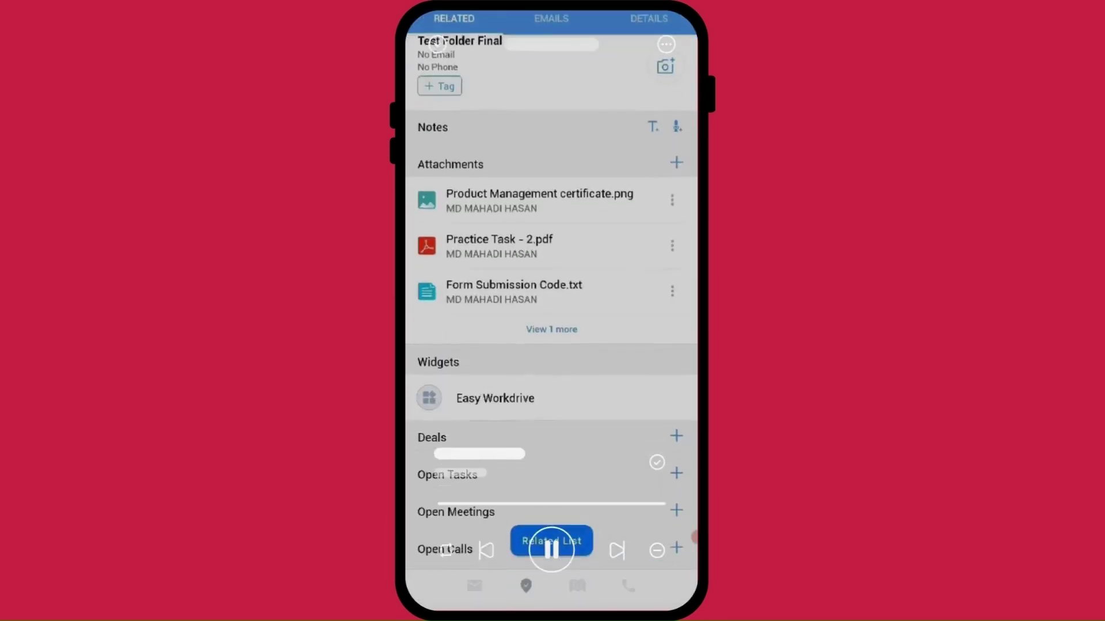
pyautogui.click(495, 322)
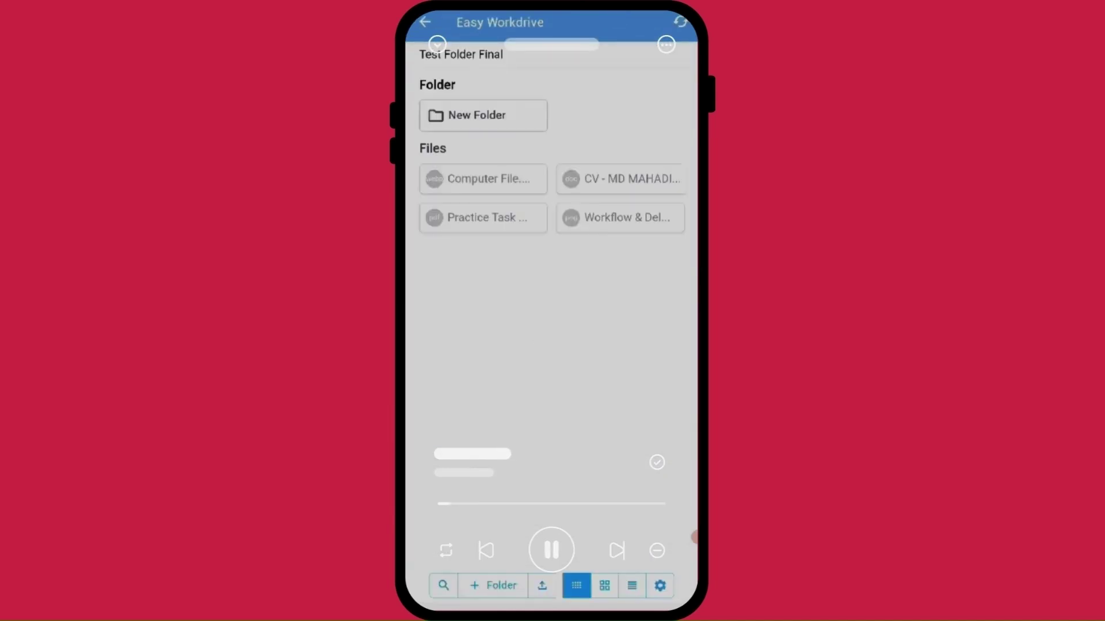
# - Create a folder named Mobile Folder in the Test Folder Final directory
pyautogui.click(494, 585)
pyautogui.click(551, 339)
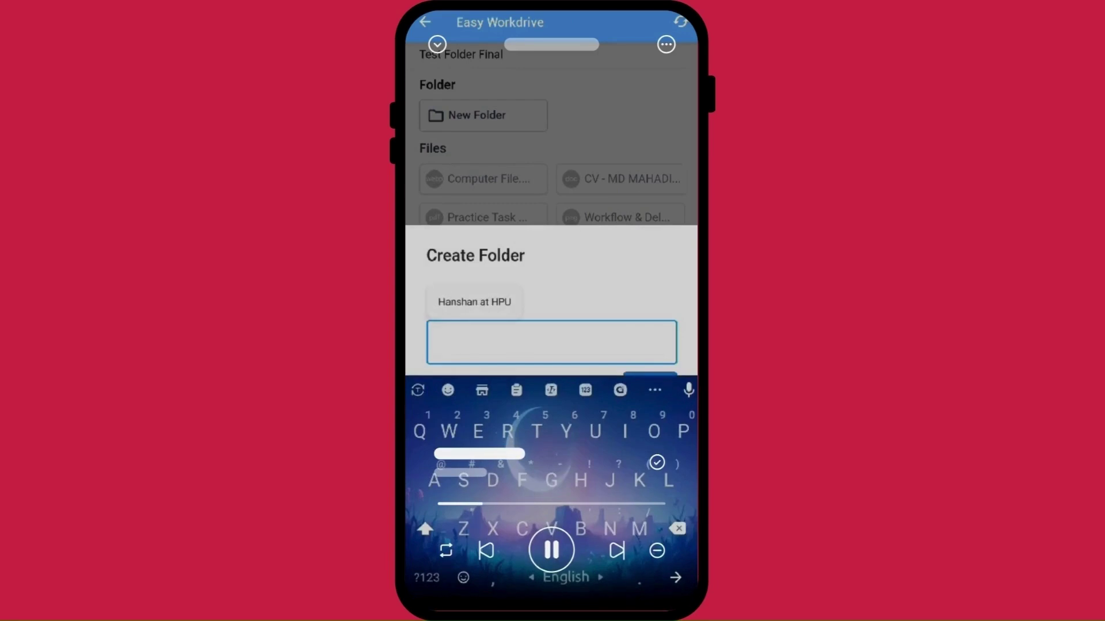
pyautogui.write('Mobi')
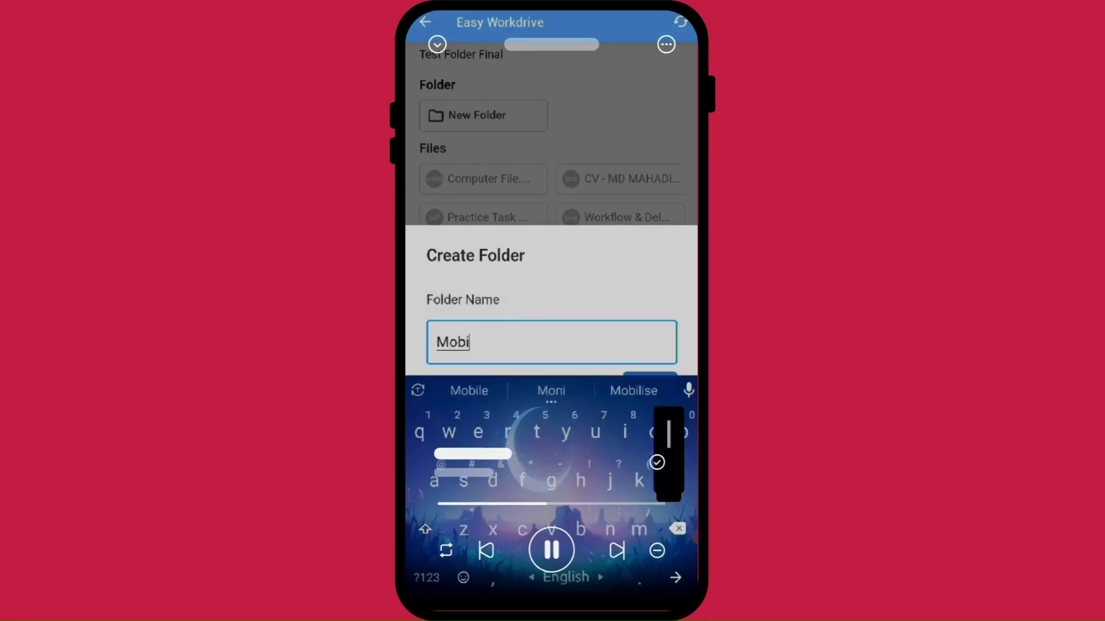
pyautogui.write('le Folder')
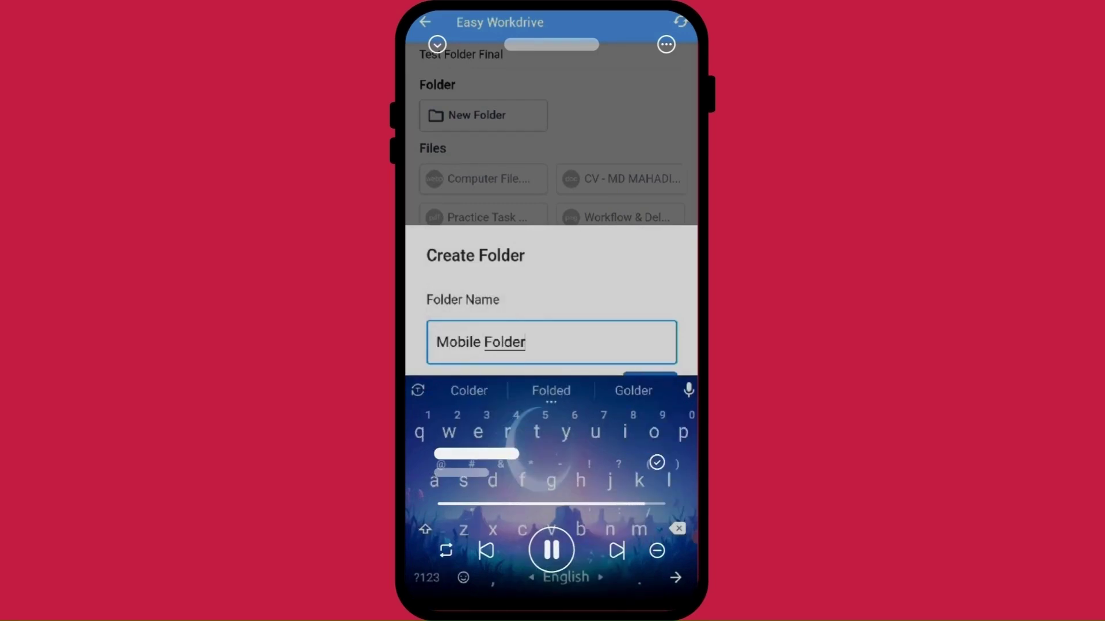
pyautogui.press('Escape')
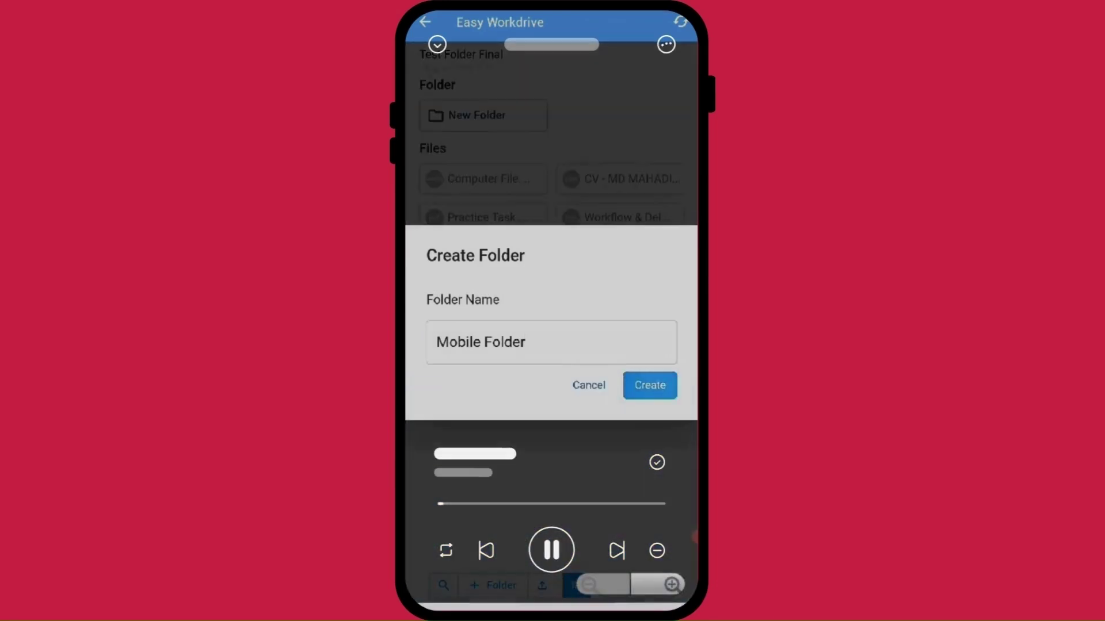
pyautogui.click(650, 385)
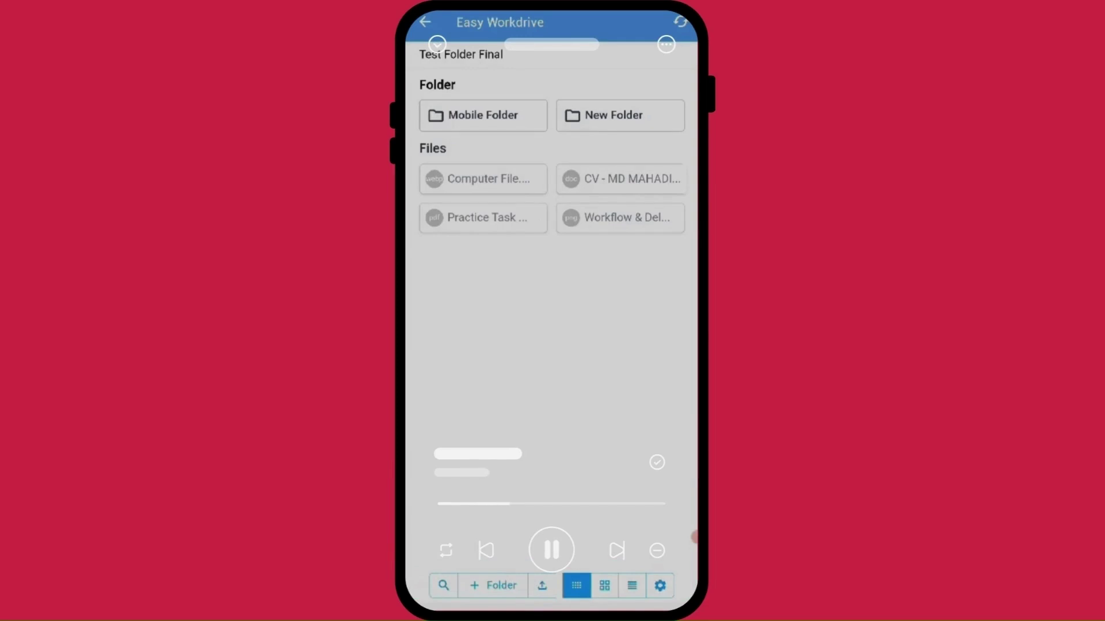
# - Open Mobile Folder and upload a newly taken photo of the computer screen to it
pyautogui.click(620, 116)
pyautogui.click(483, 115)
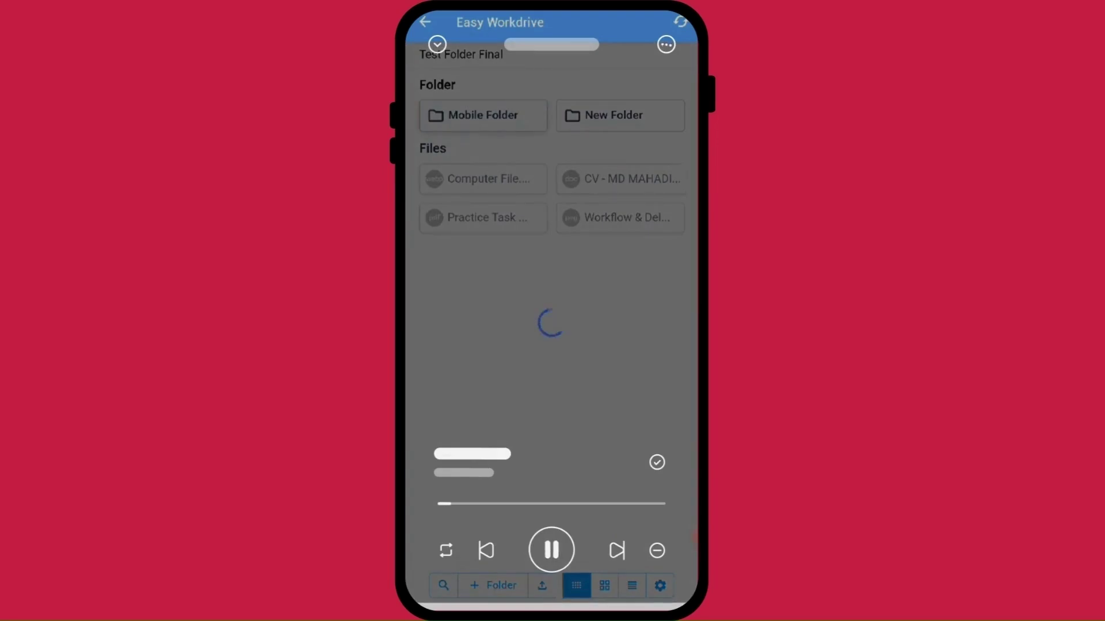
pyautogui.click(542, 585)
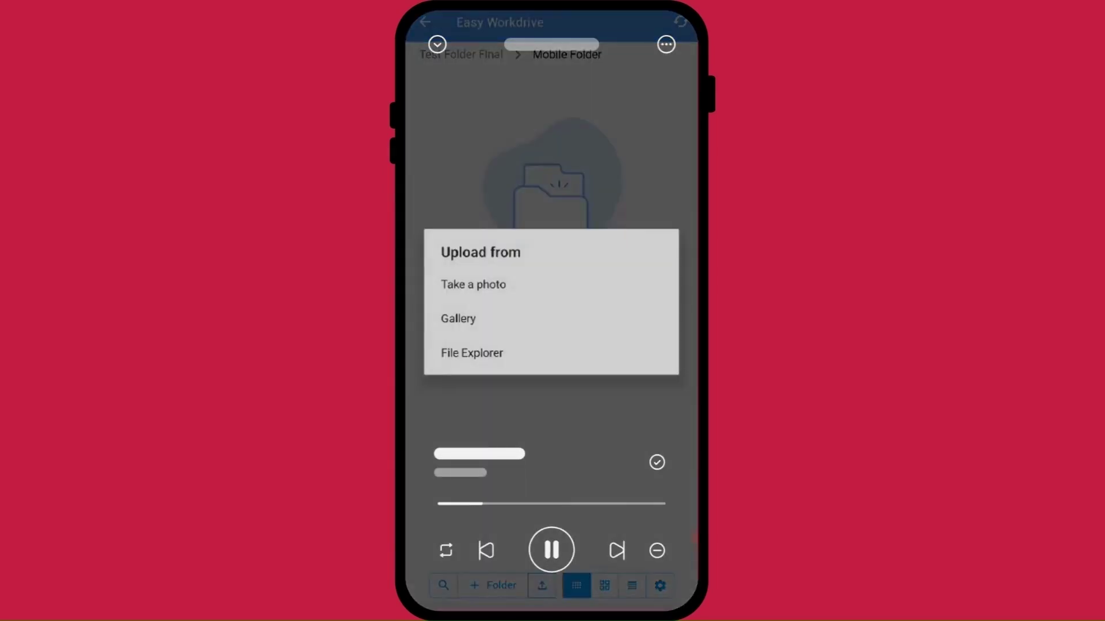
pyautogui.click(473, 284)
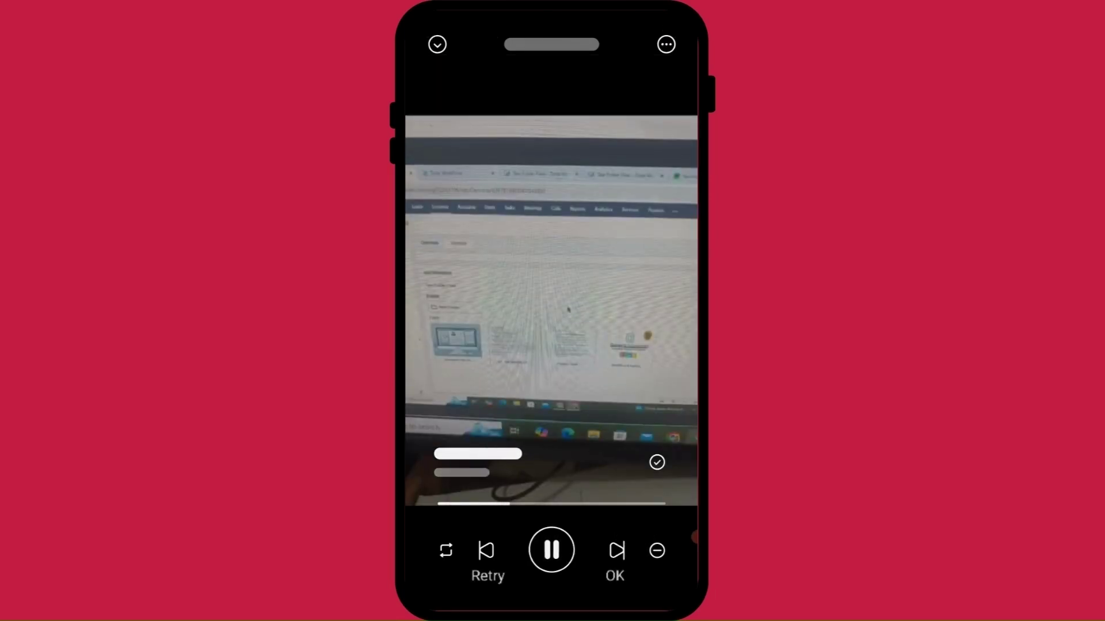
pyautogui.click(615, 576)
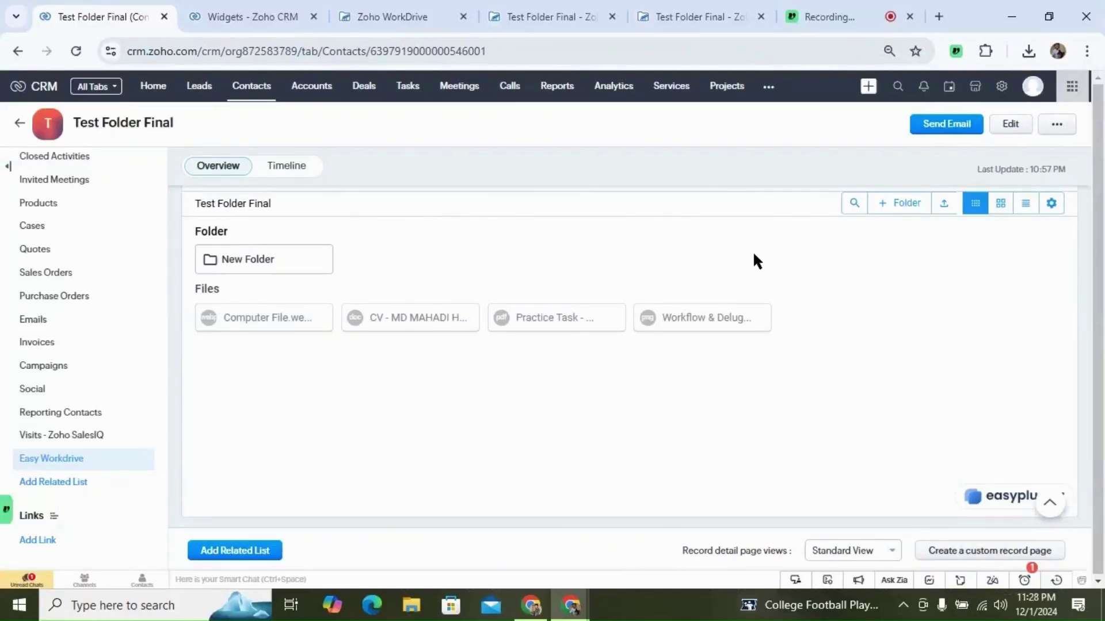
# - Switch to Zoho CRM in the desktop browser, show the contact's files as thumbnails, and refresh the widget to open Mobile Folder
pyautogui.click(1001, 203)
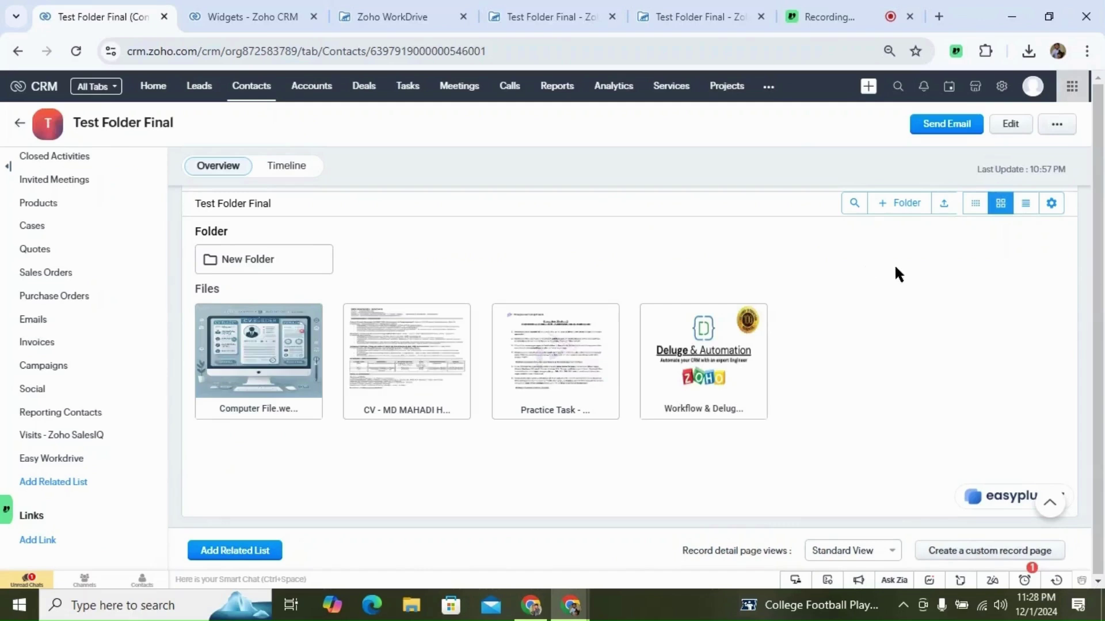
pyautogui.click(1052, 206)
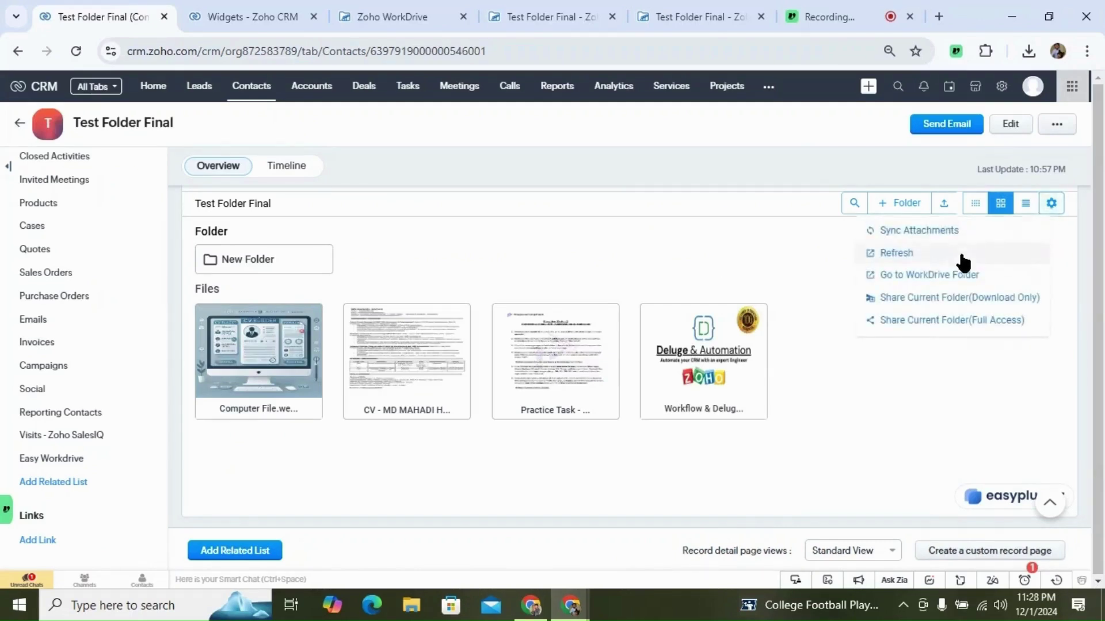
pyautogui.click(924, 259)
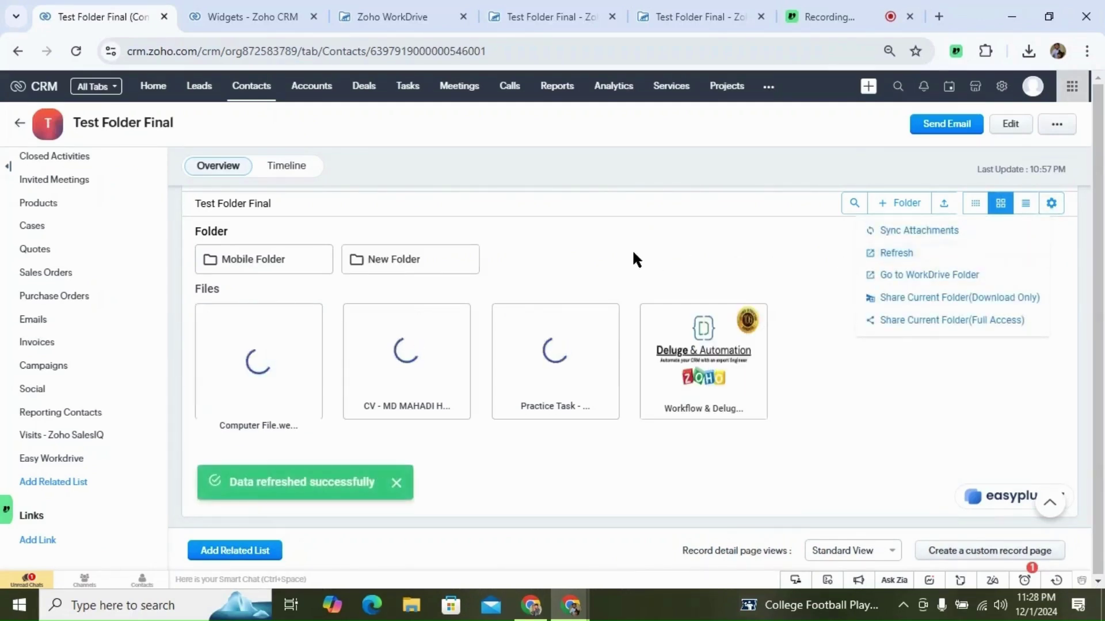
pyautogui.click(264, 262)
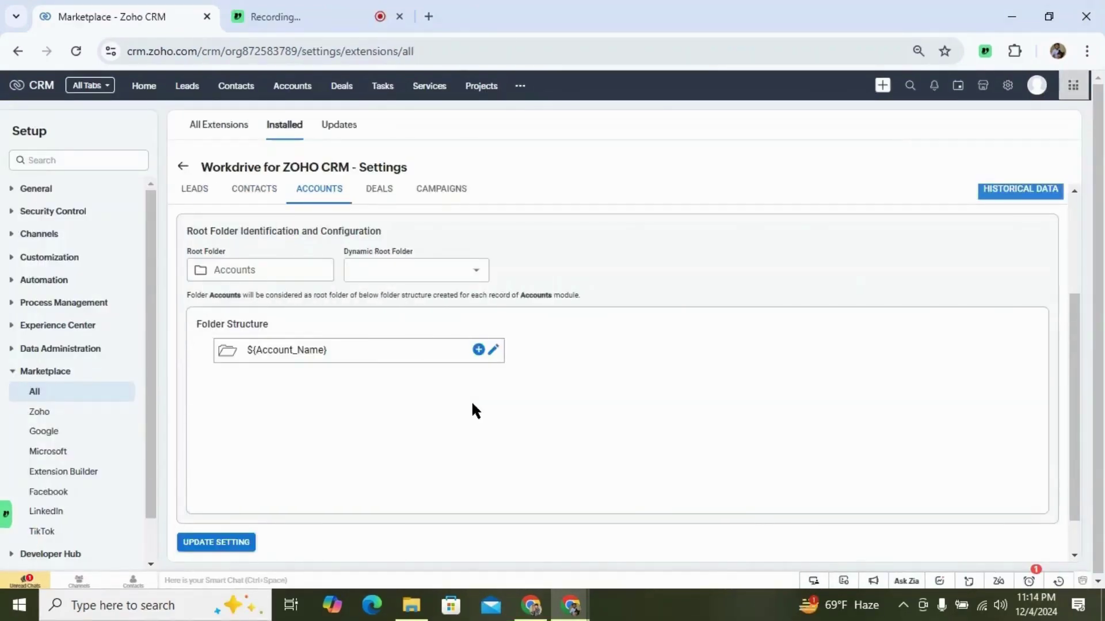
# - Review the extension's module folder settings, checking the Contacts module and returning to the root folder and folder structure of Accounts
pyautogui.scroll(3, 754, 237)
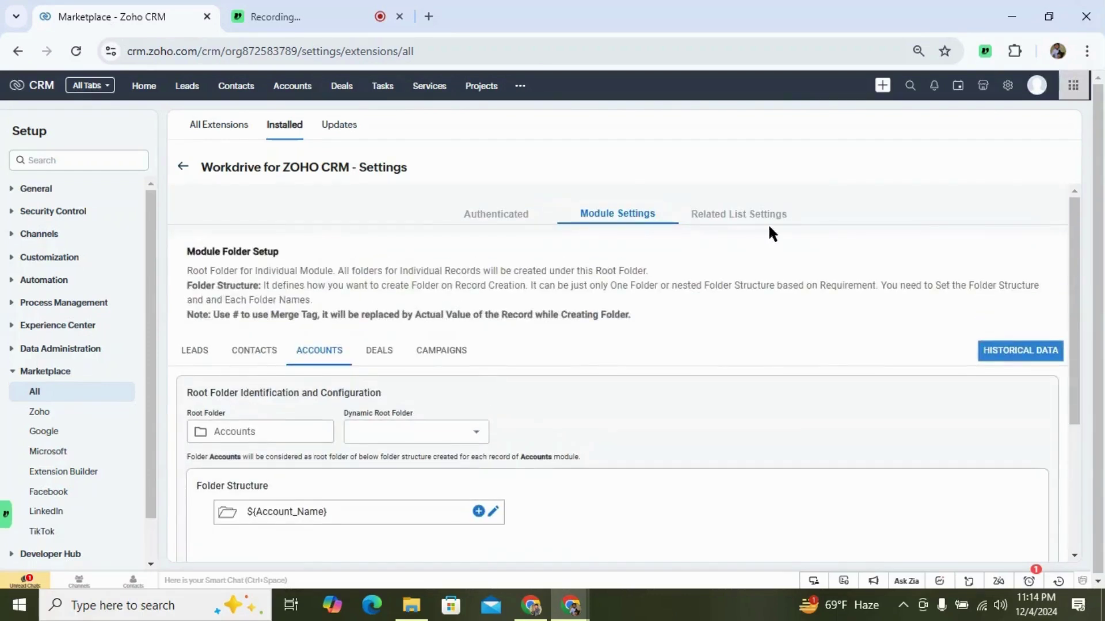
pyautogui.scroll(-2, 696, 302)
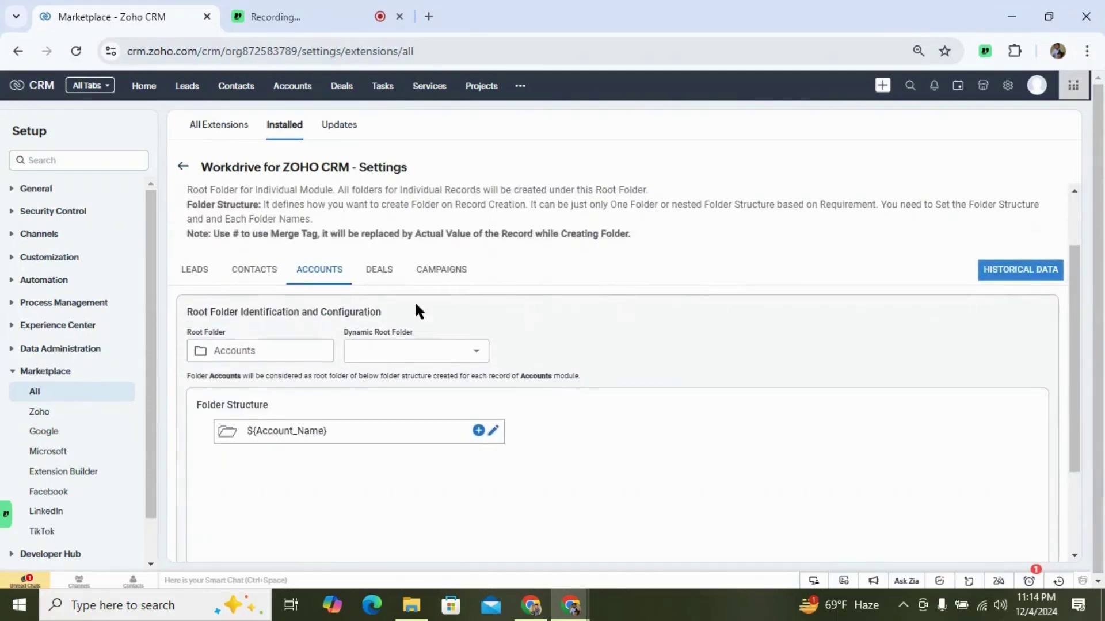
pyautogui.scroll(-2, 452, 270)
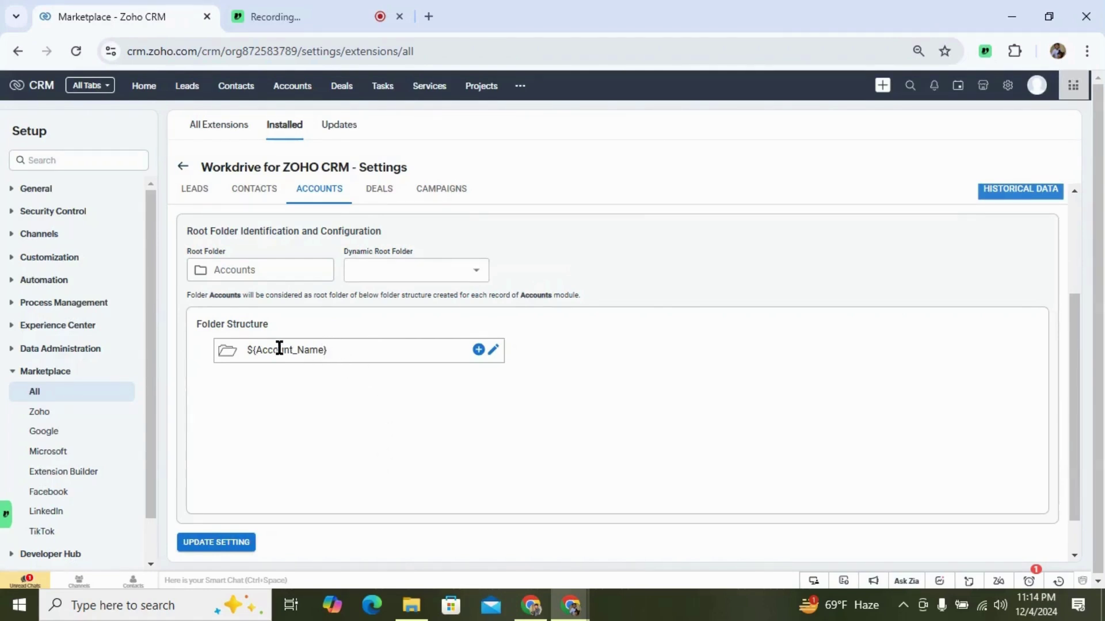
pyautogui.click(260, 196)
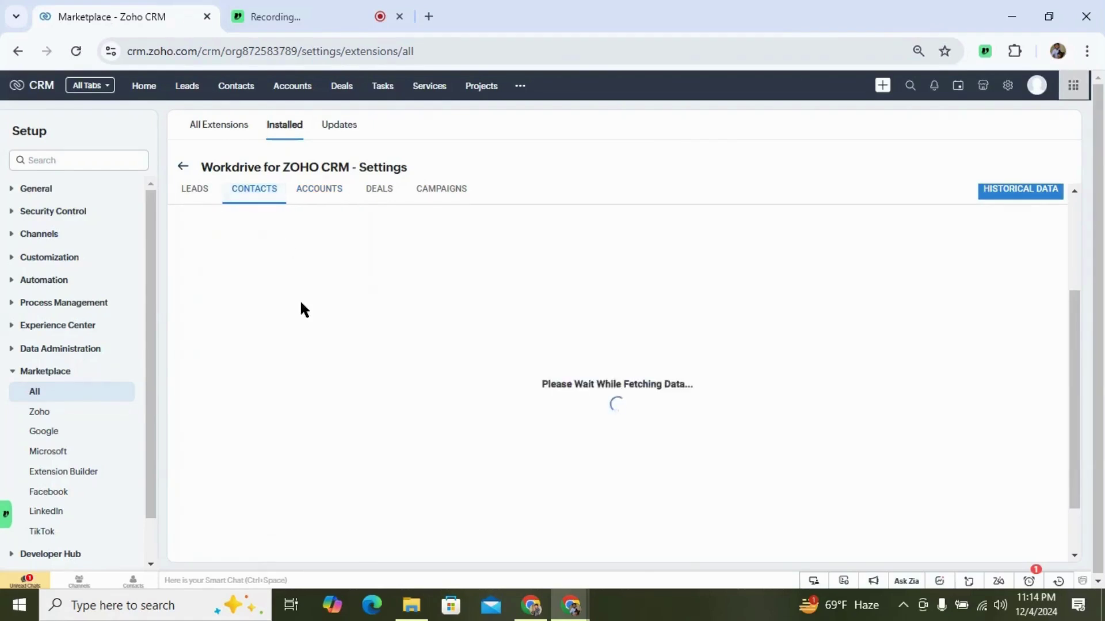
pyautogui.click(378, 191)
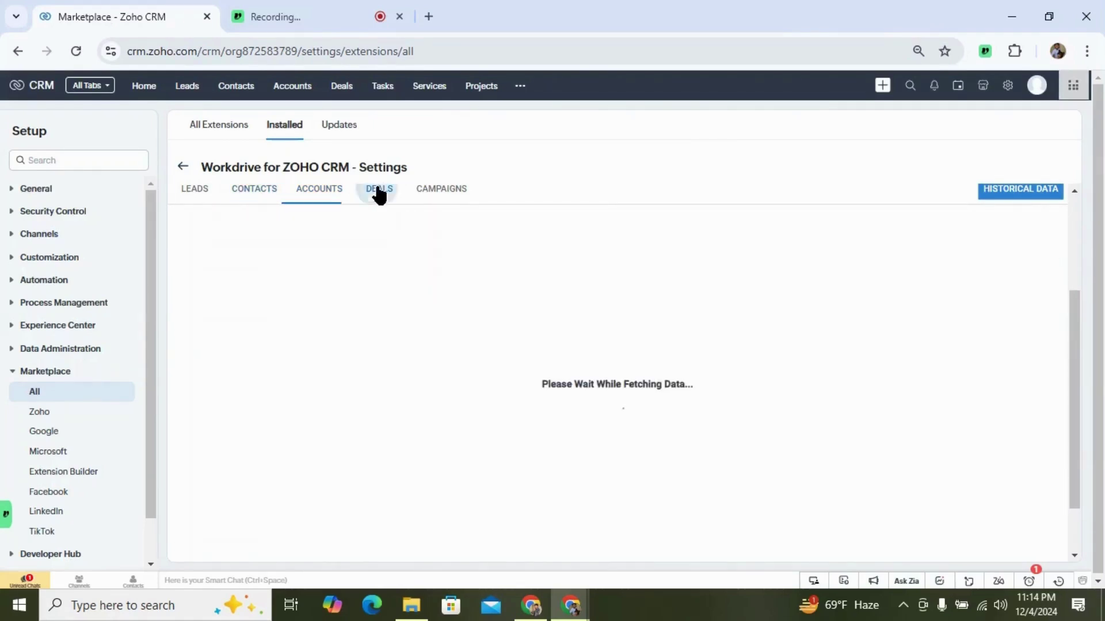
pyautogui.click(319, 196)
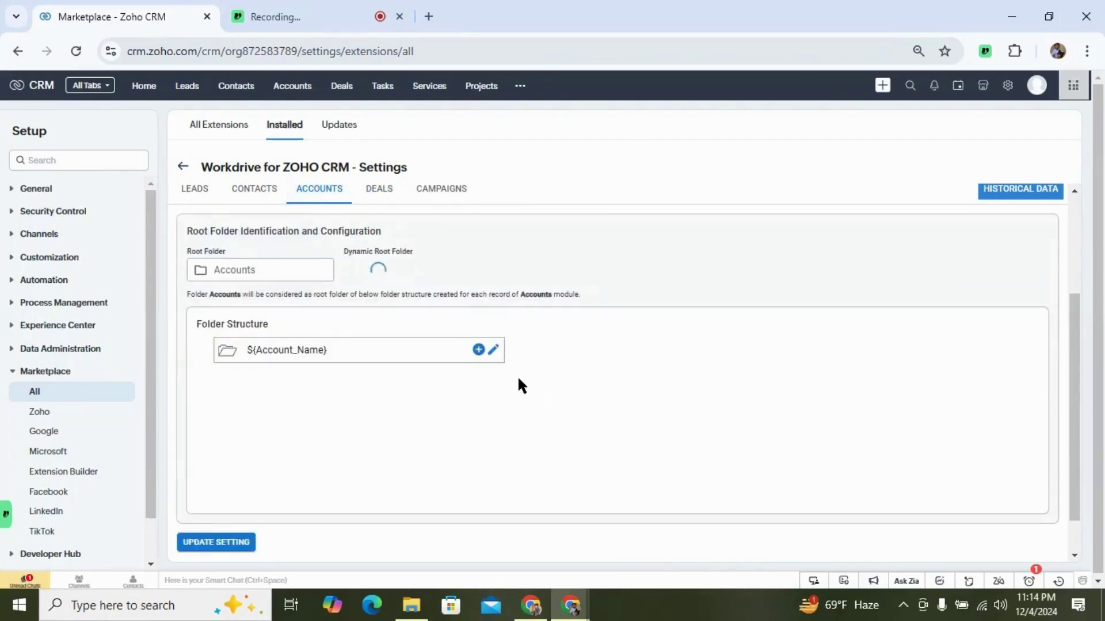
# - Edit the Accounts root folder structure entry and replace its folder name with the Account Type merge field
pyautogui.click(493, 352)
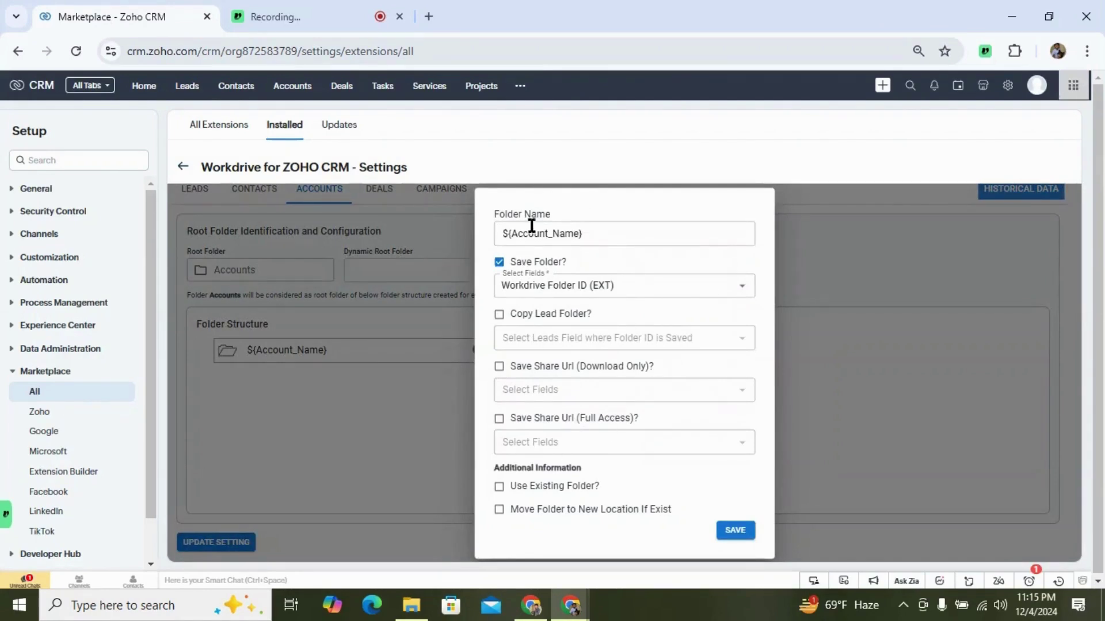
pyautogui.click(600, 235)
pyautogui.hotkey('ctrl', 'a')
pyautogui.press('BackSpace')
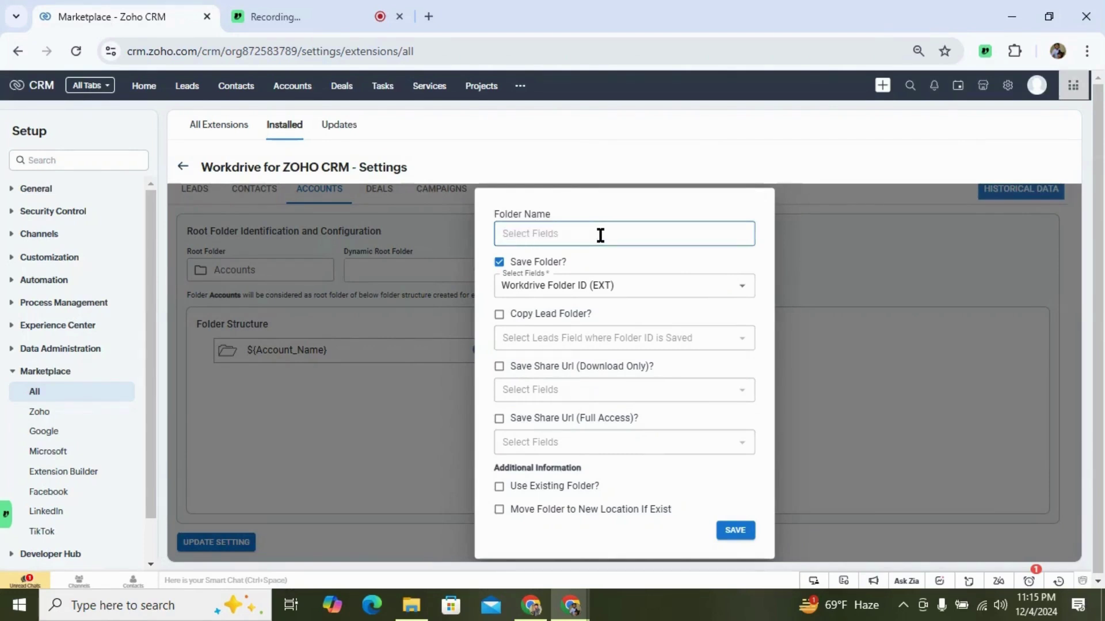
pyautogui.write('$')
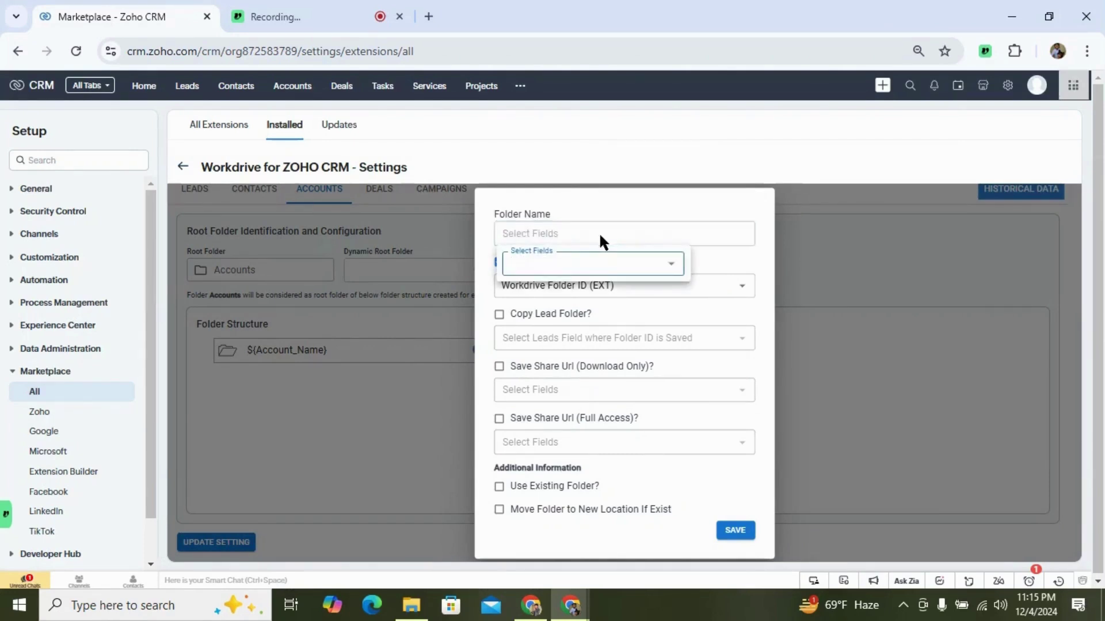
pyautogui.click(531, 268)
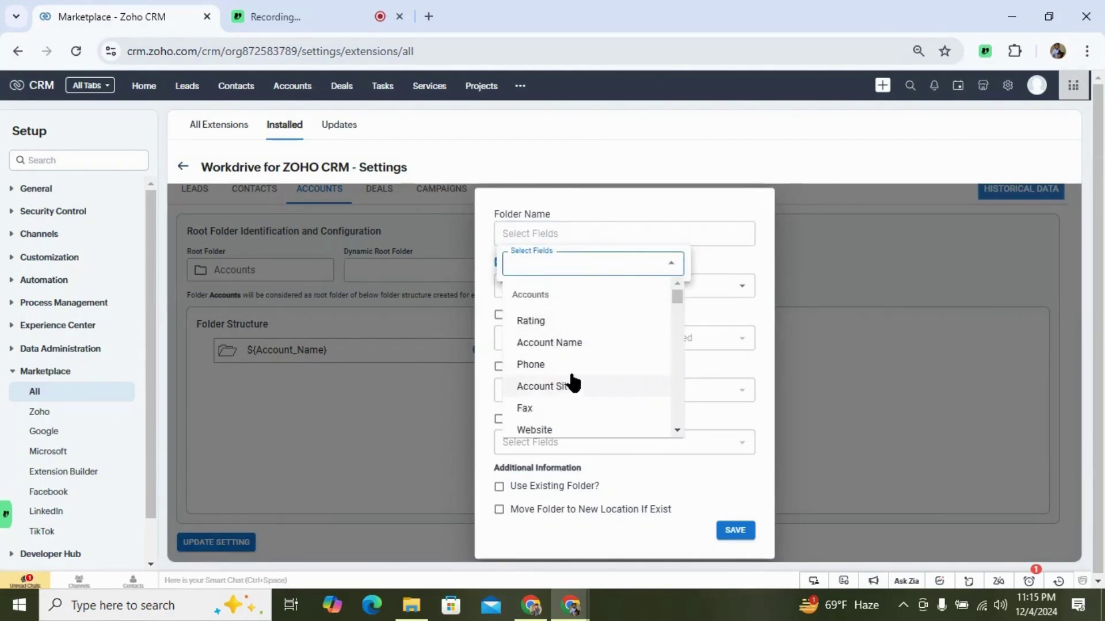
pyautogui.scroll(-1, 574, 378)
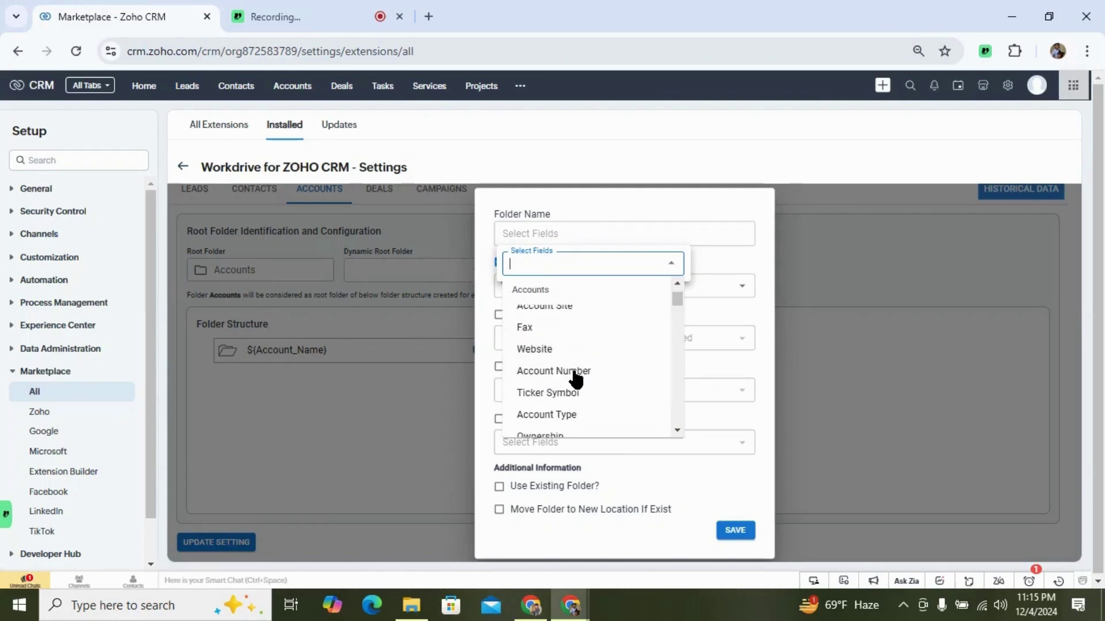
pyautogui.click(573, 414)
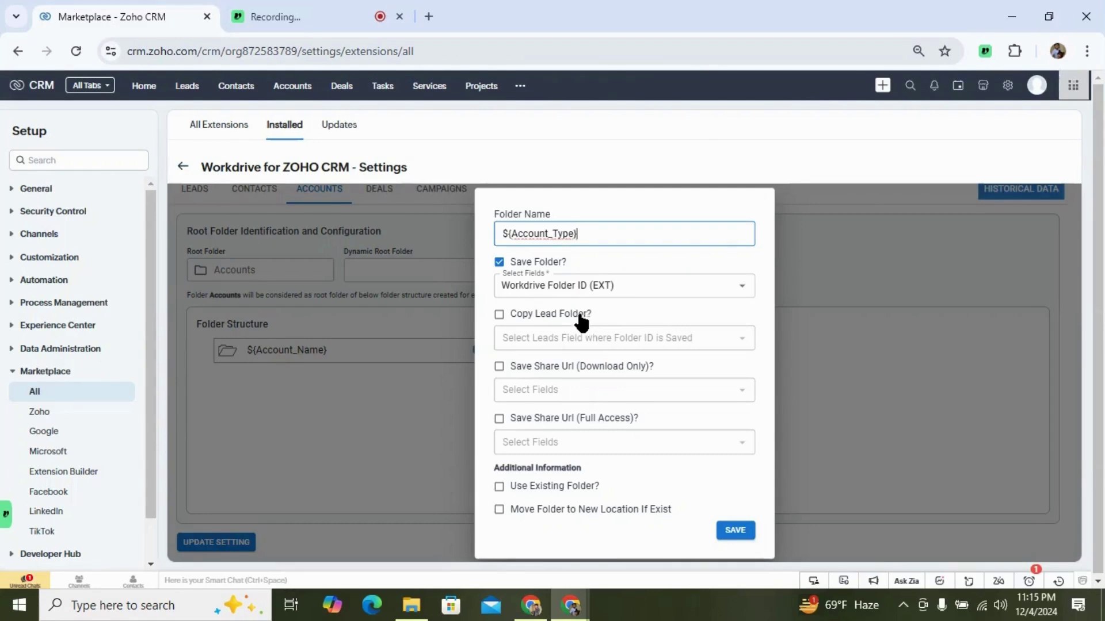
# - Enable copying the lead folder, with Workdrive Folder ID (EXT) as the Leads field where the folder ID is saved
pyautogui.click(499, 314)
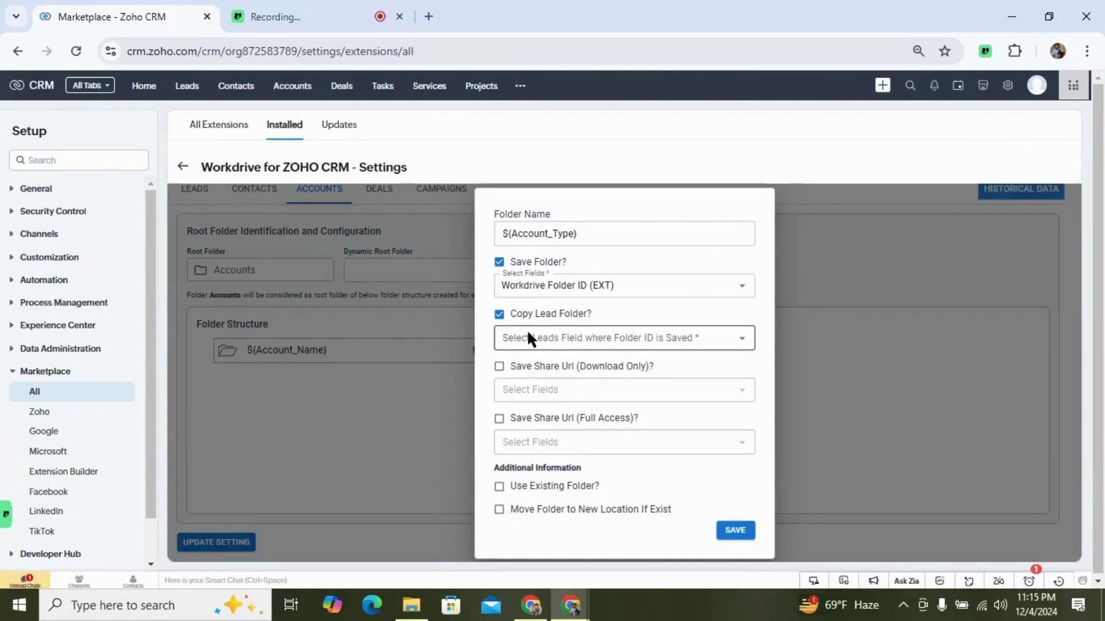
pyautogui.click(527, 334)
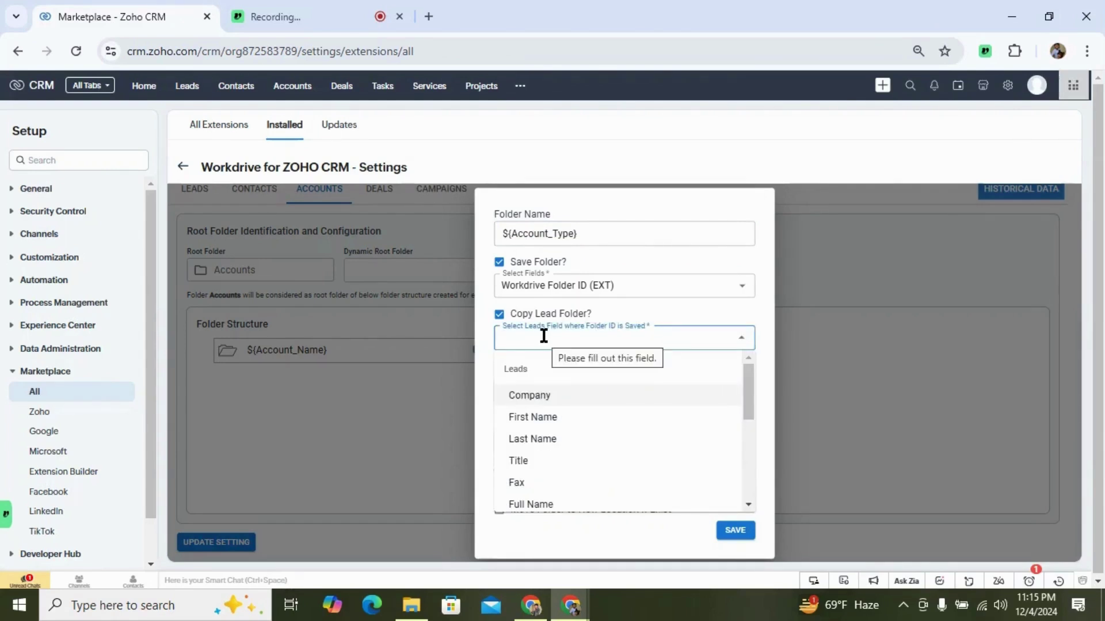
pyautogui.write('work')
pyautogui.click(585, 391)
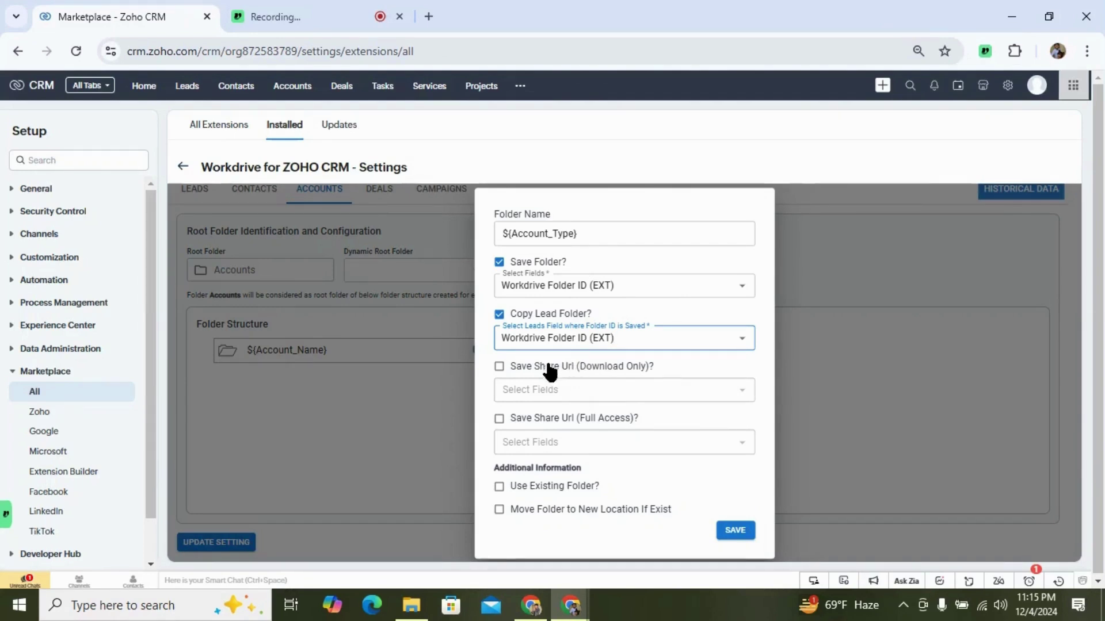
# - Enable saving both share URLs, storing the download-only link in Website and the full-access link in Description
pyautogui.click(520, 369)
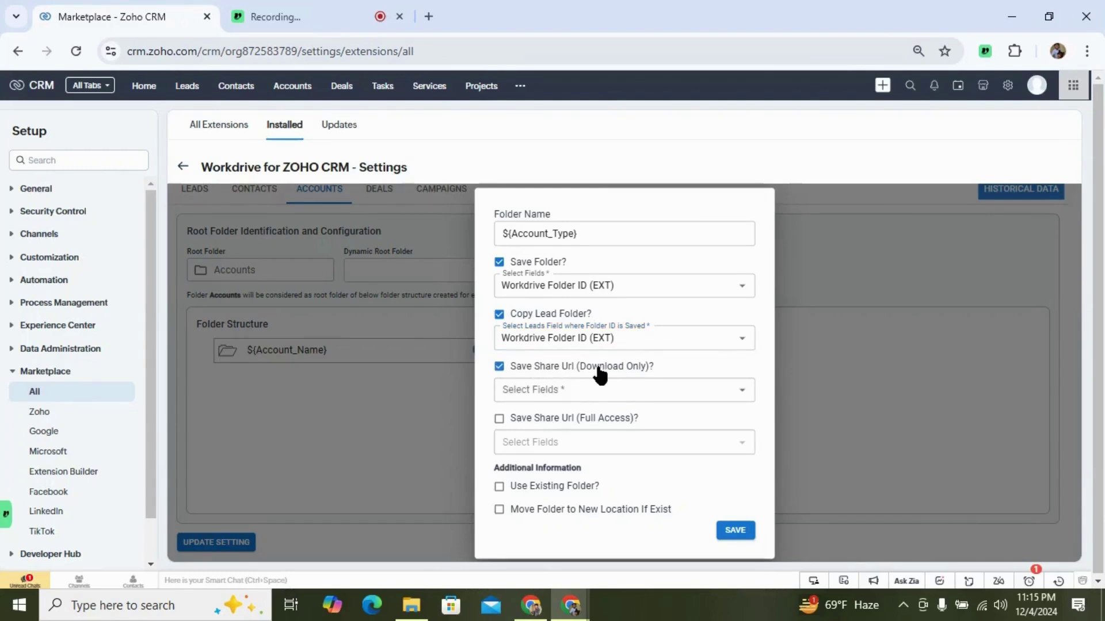
pyautogui.click(622, 396)
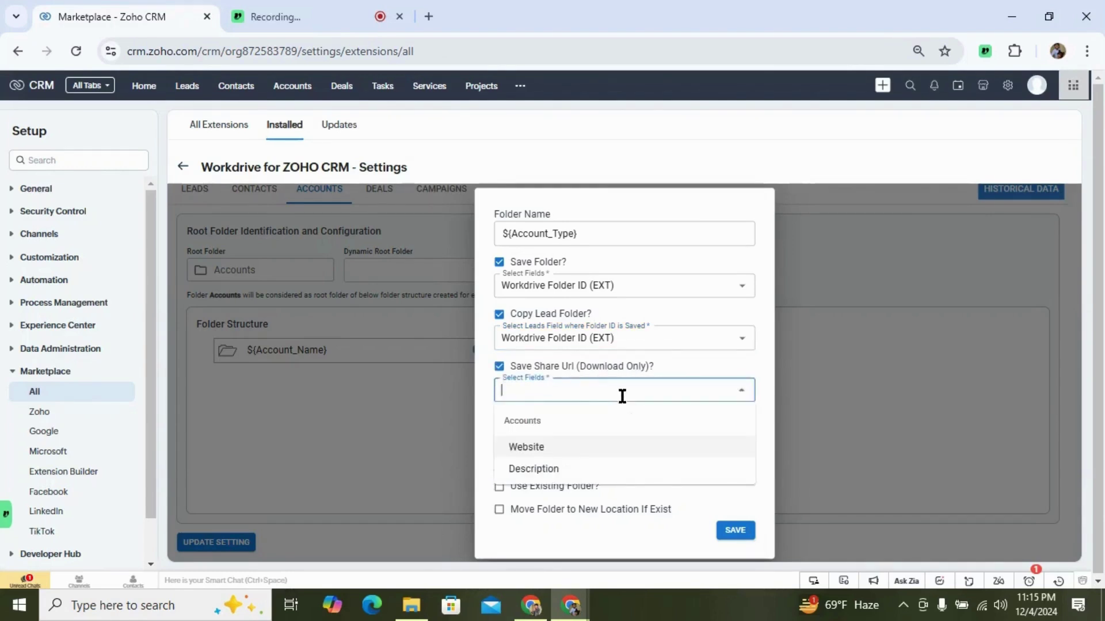
pyautogui.click(573, 447)
pyautogui.click(520, 423)
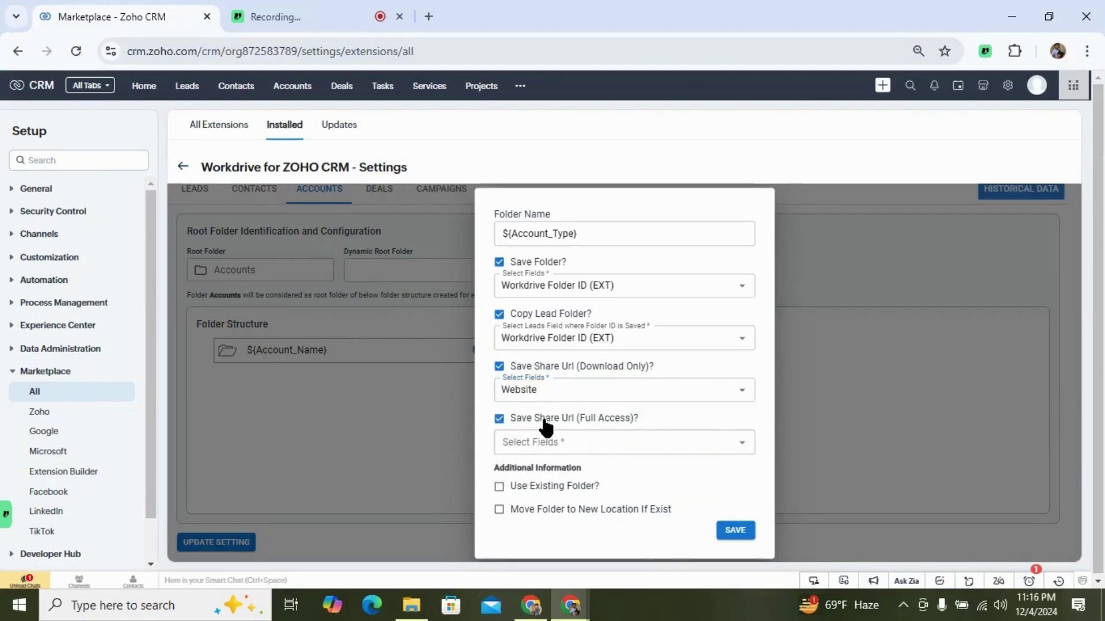
pyautogui.click(602, 440)
pyautogui.click(547, 497)
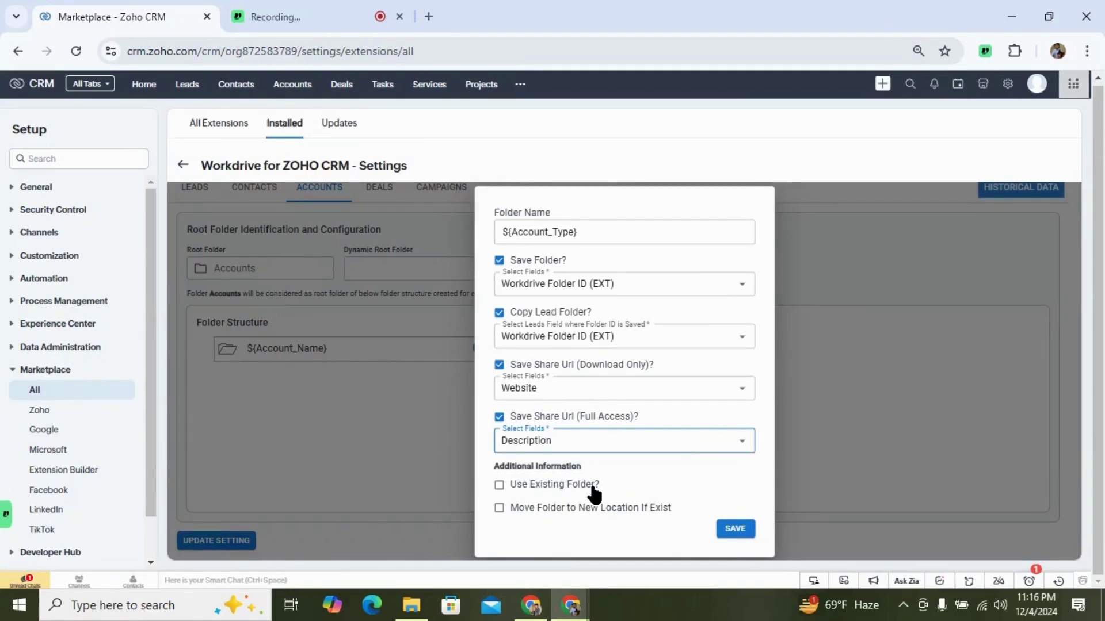
# - Try the Use Existing Folder option, then enable Move Folder to New Location If Exist instead
pyautogui.click(526, 493)
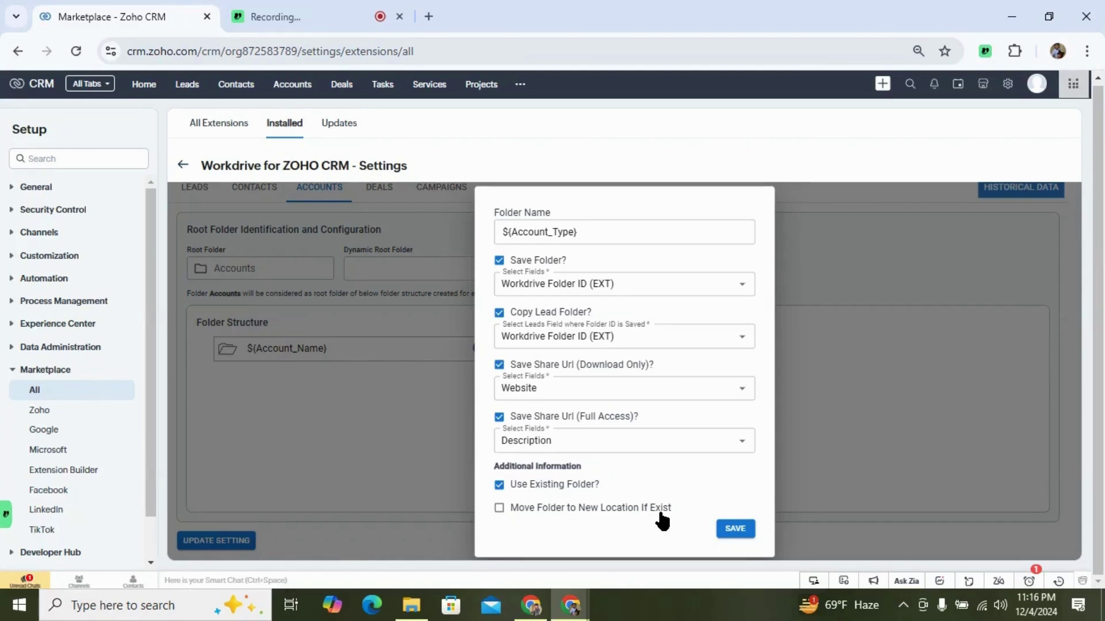
pyautogui.click(515, 512)
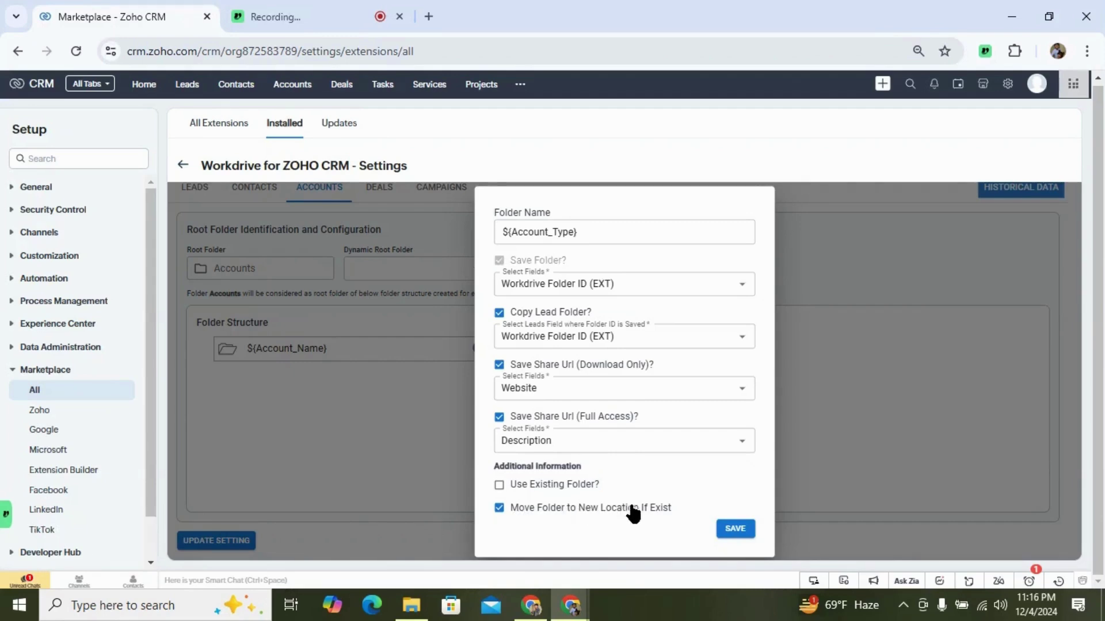